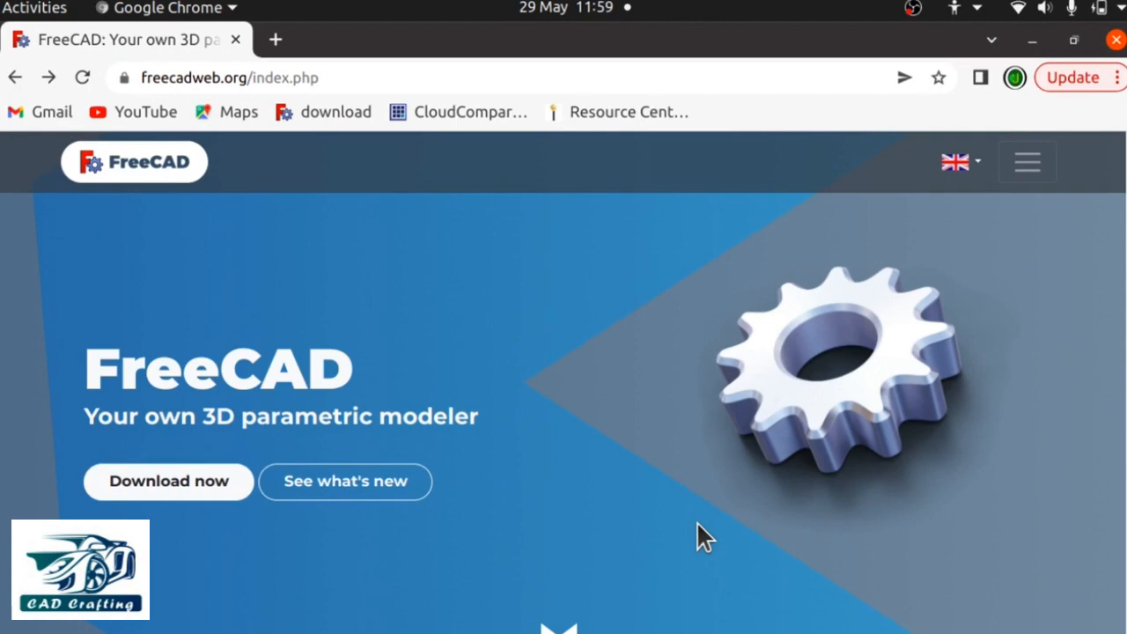
Step: Open the FreeCAD downloads page and follow its link to the FreeCAD weekly builds page
click(231, 488)
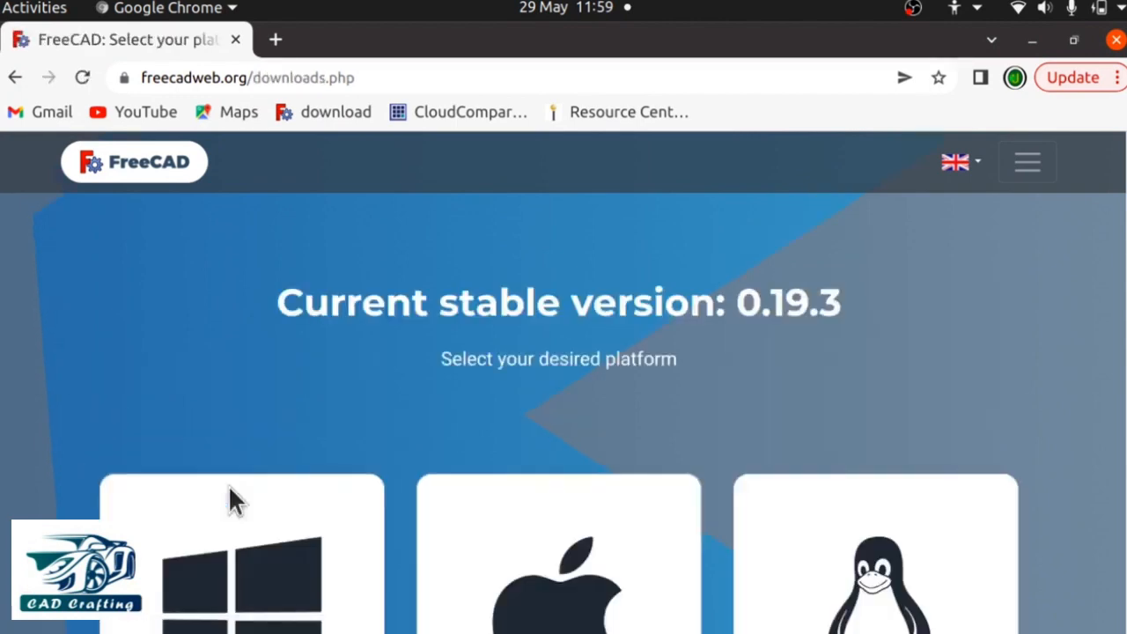
drag(251, 423, 268, 323)
click(233, 378)
scroll(232, 379, down, 5)
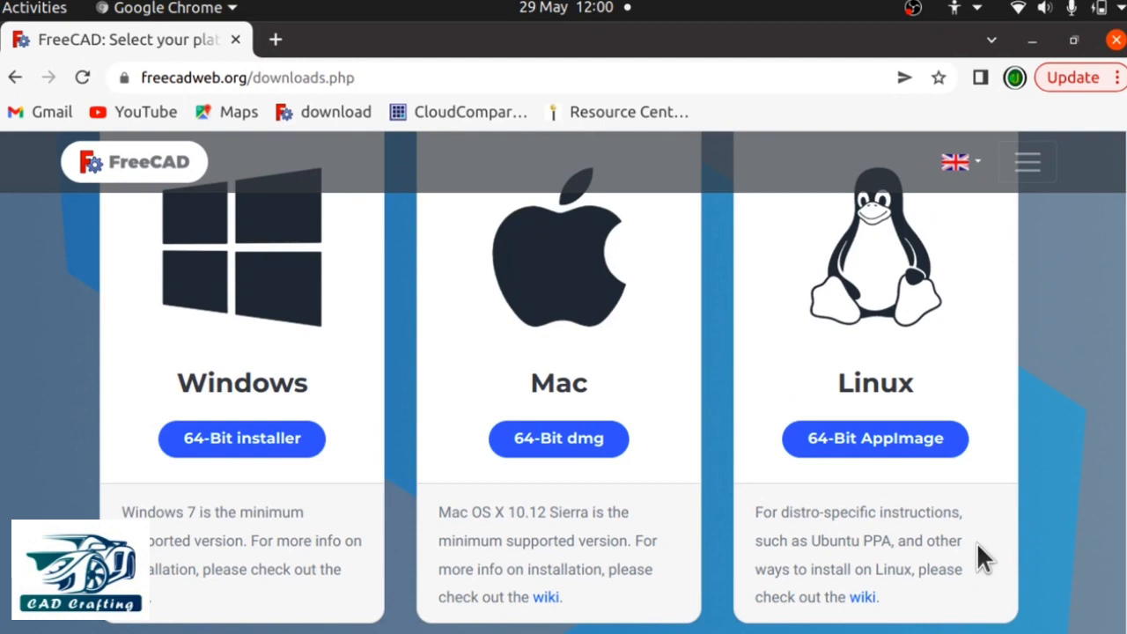
scroll(977, 544, down, 5)
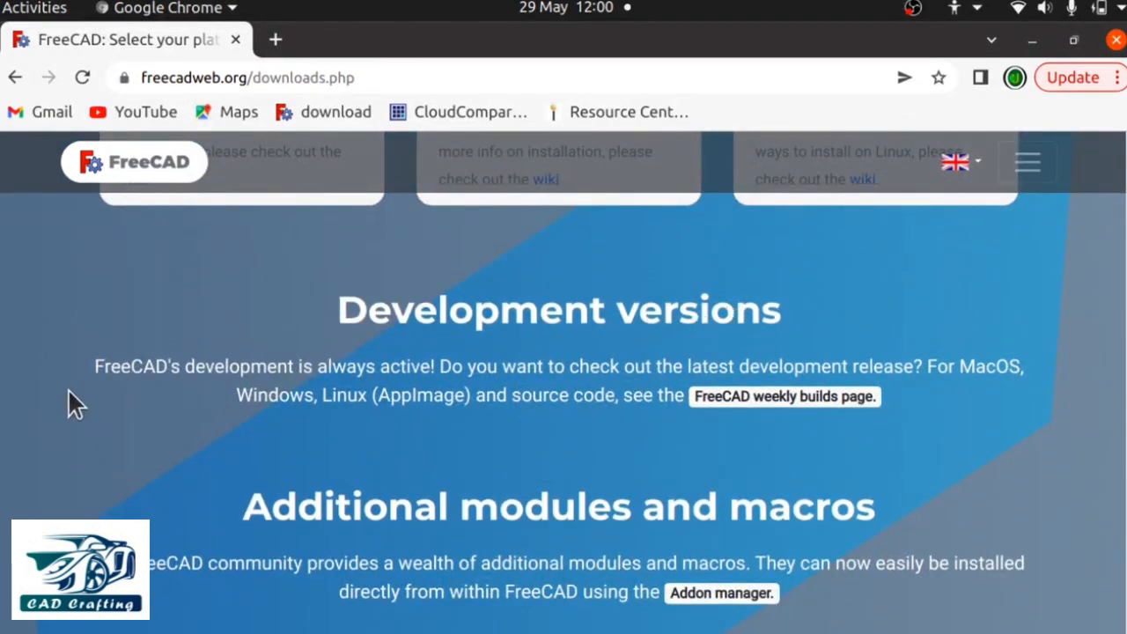
click(836, 401)
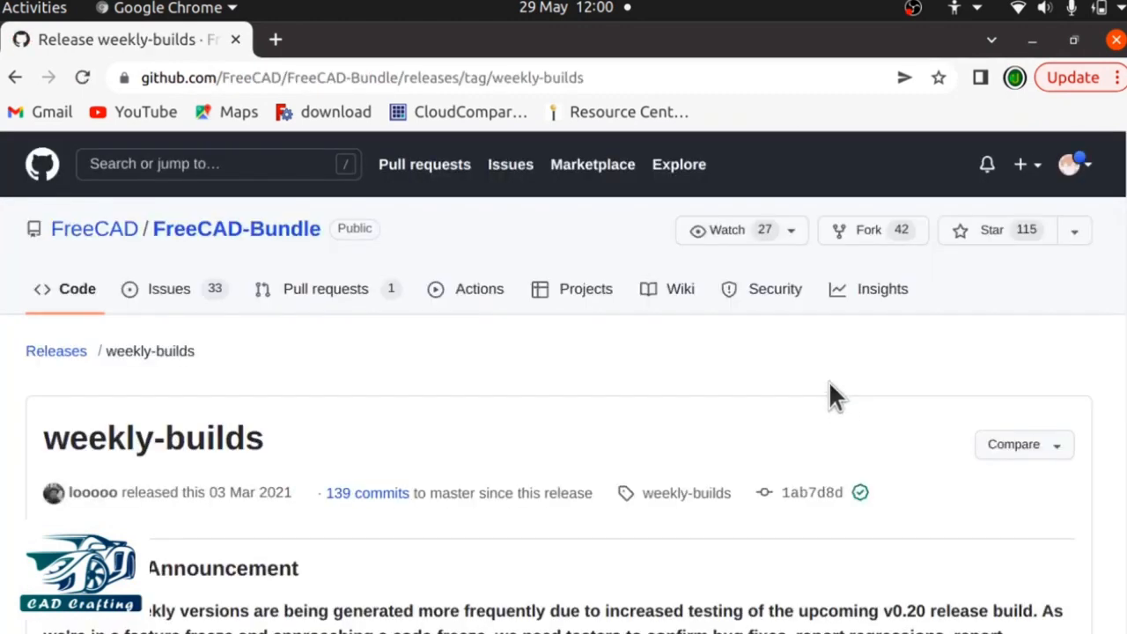
Step: Examine the weekly-builds release notes, the Alternatives section and the Assets list for the Linux AppImage
scroll(828, 368, down, 3)
scroll(828, 369, down, 3)
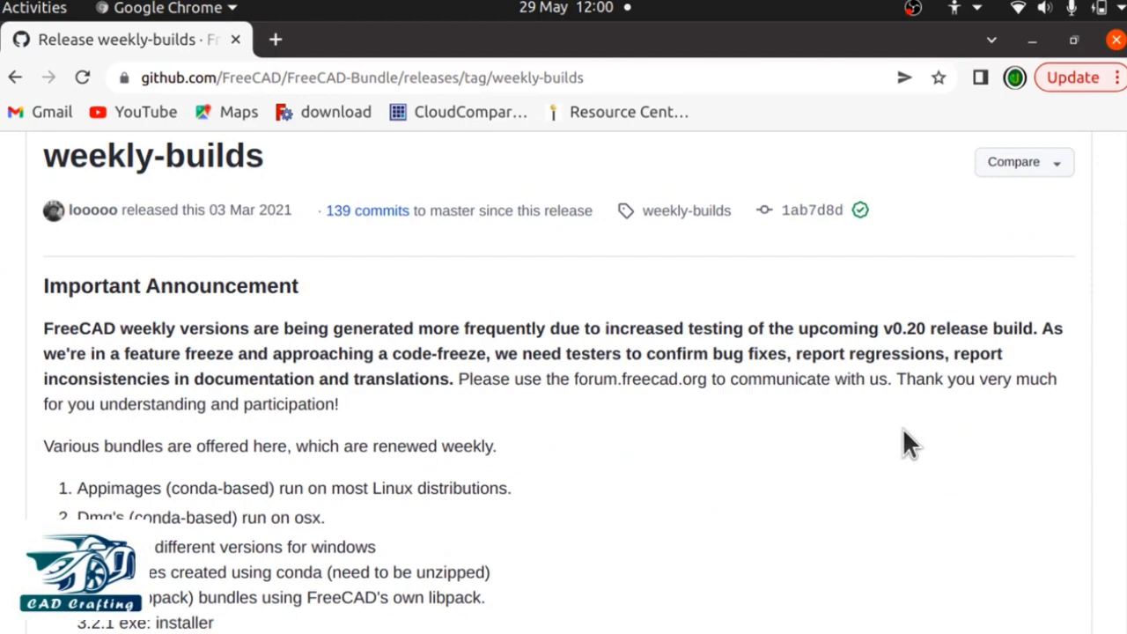
scroll(902, 429, down, 10)
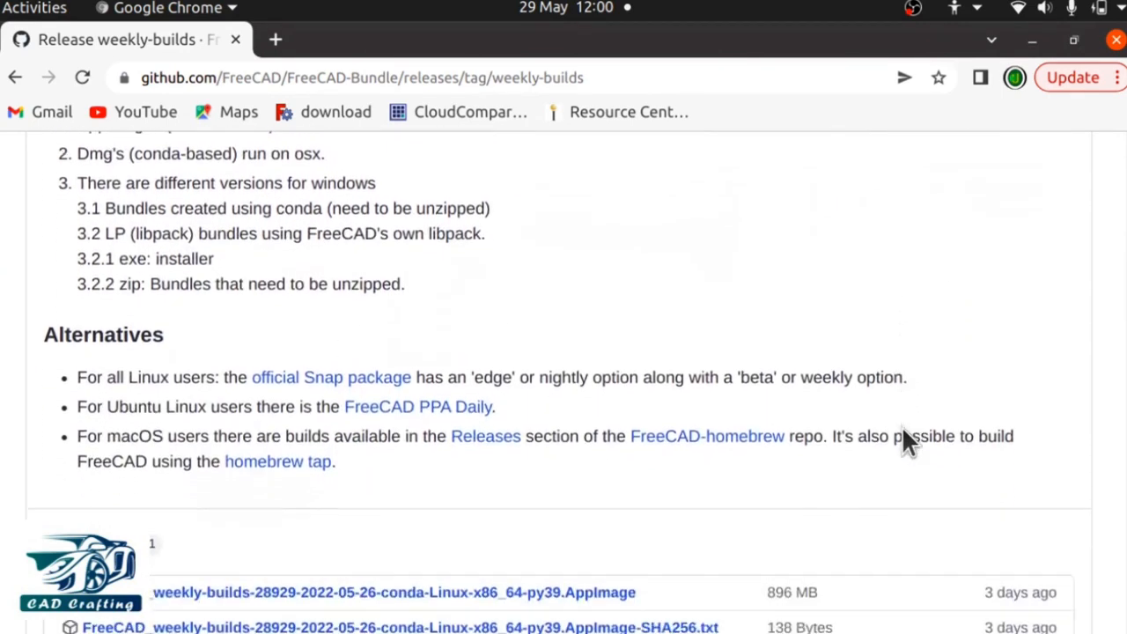
scroll(903, 432, down, 5)
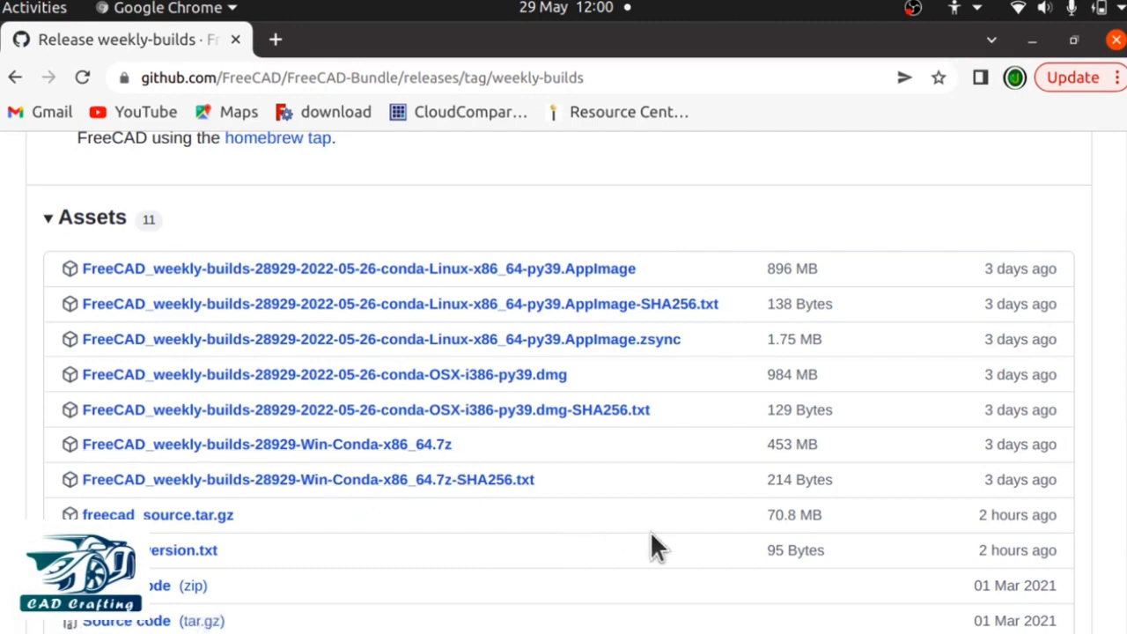
scroll(651, 536, down, 2)
scroll(652, 535, up, 3)
scroll(652, 533, up, 1)
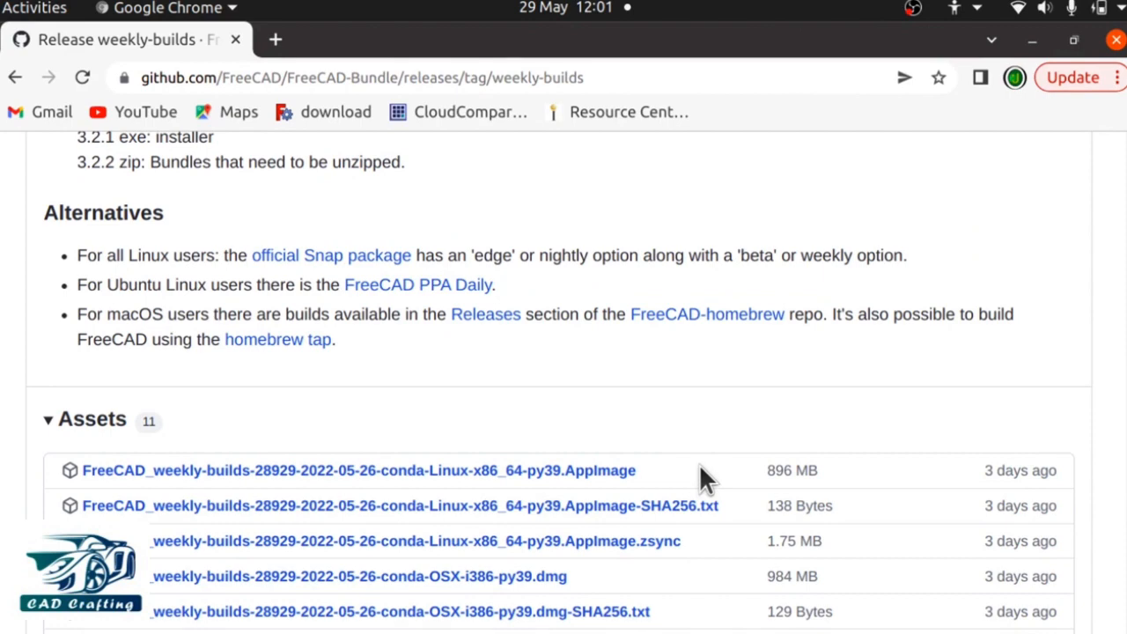
scroll(701, 466, down, 3)
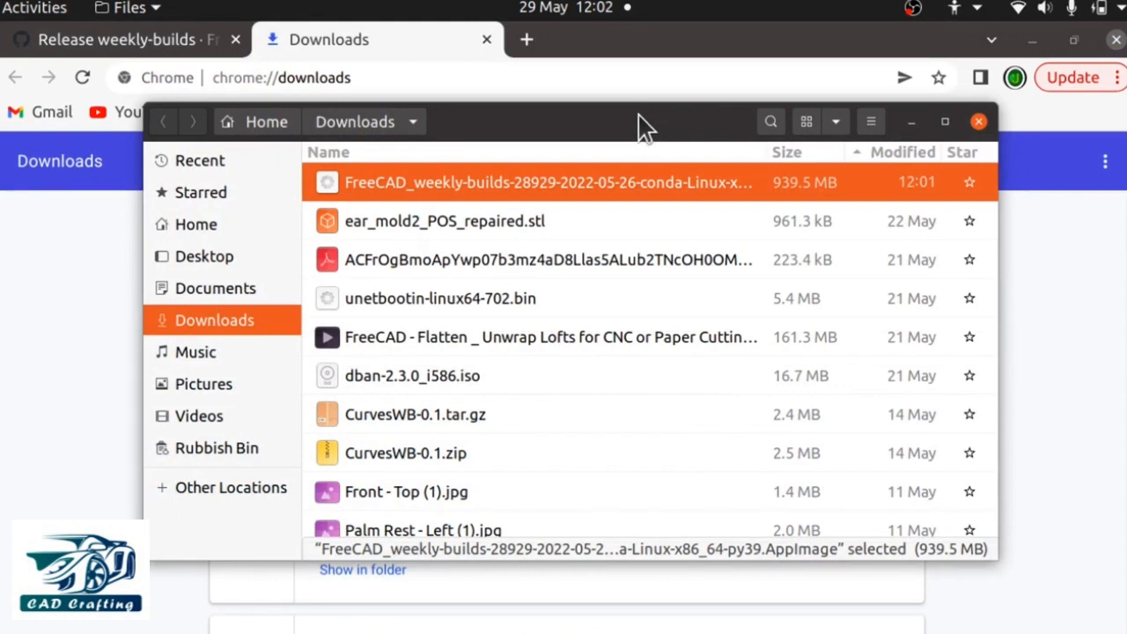
Step: Allow the downloaded FreeCAD weekly-builds AppImage to be executed as a program in its file permissions, and close its properties
right_click(532, 189)
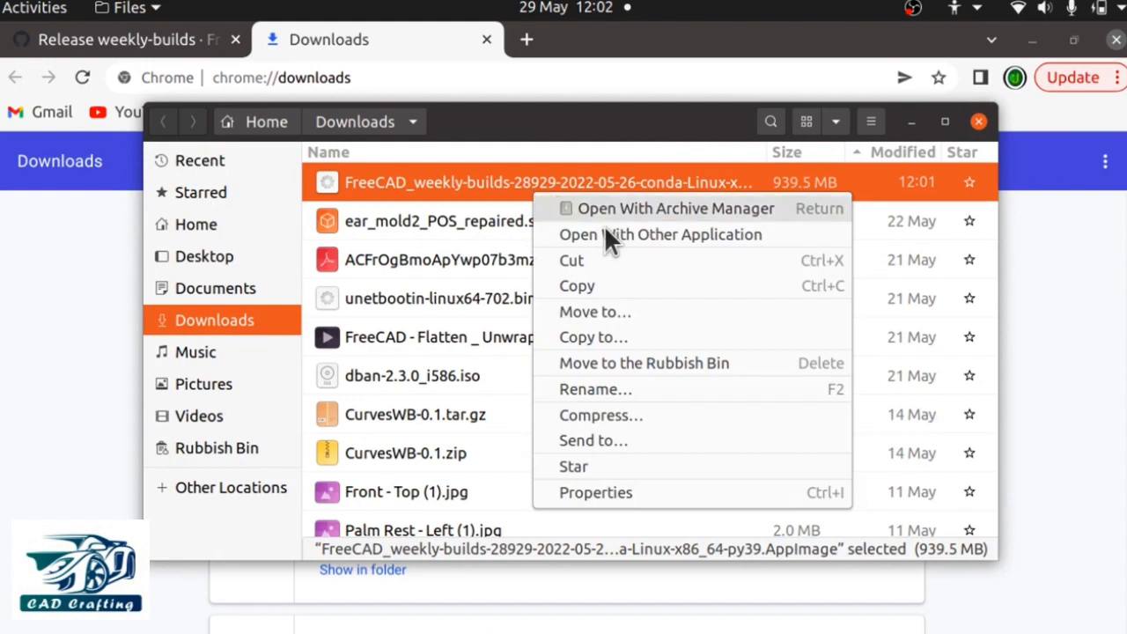
click(637, 491)
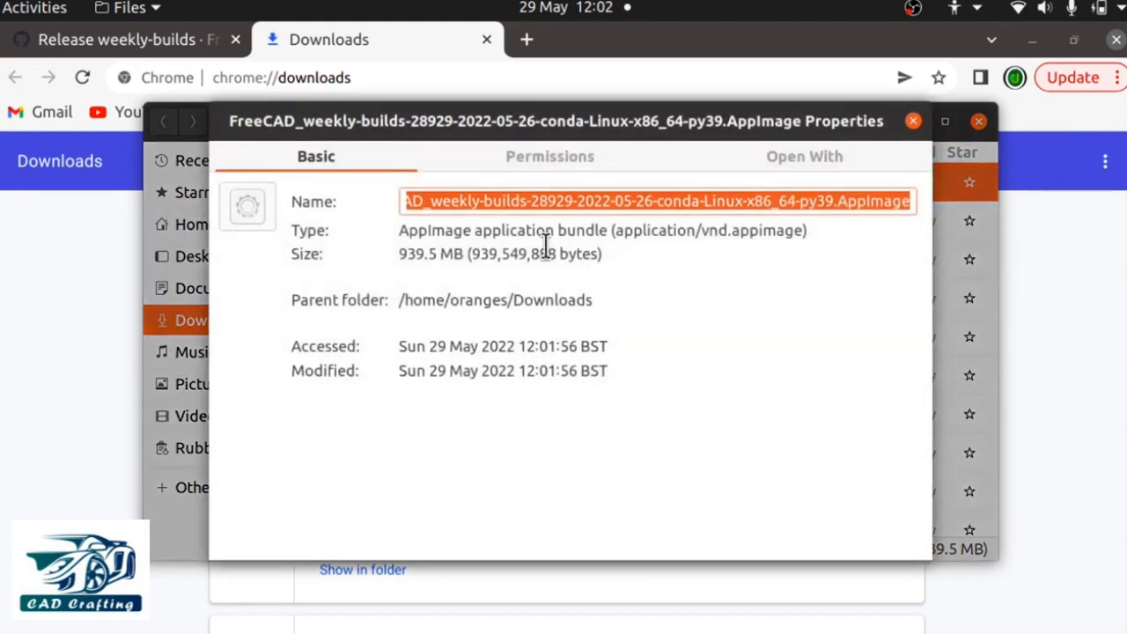
click(555, 156)
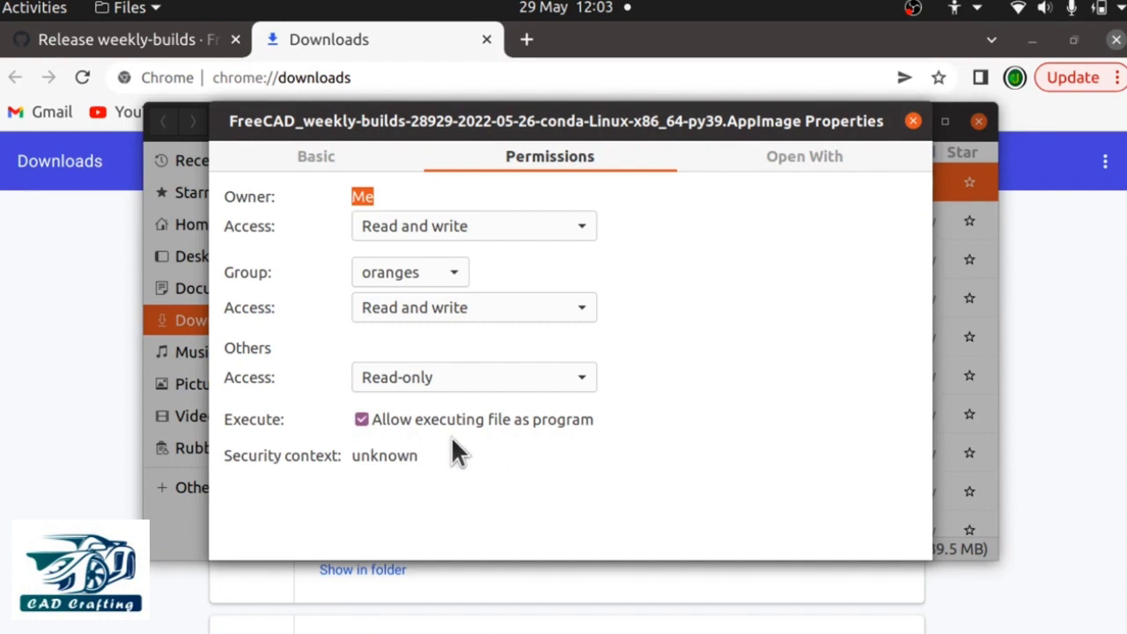
click(466, 308)
click(482, 308)
click(480, 377)
click(467, 398)
click(912, 122)
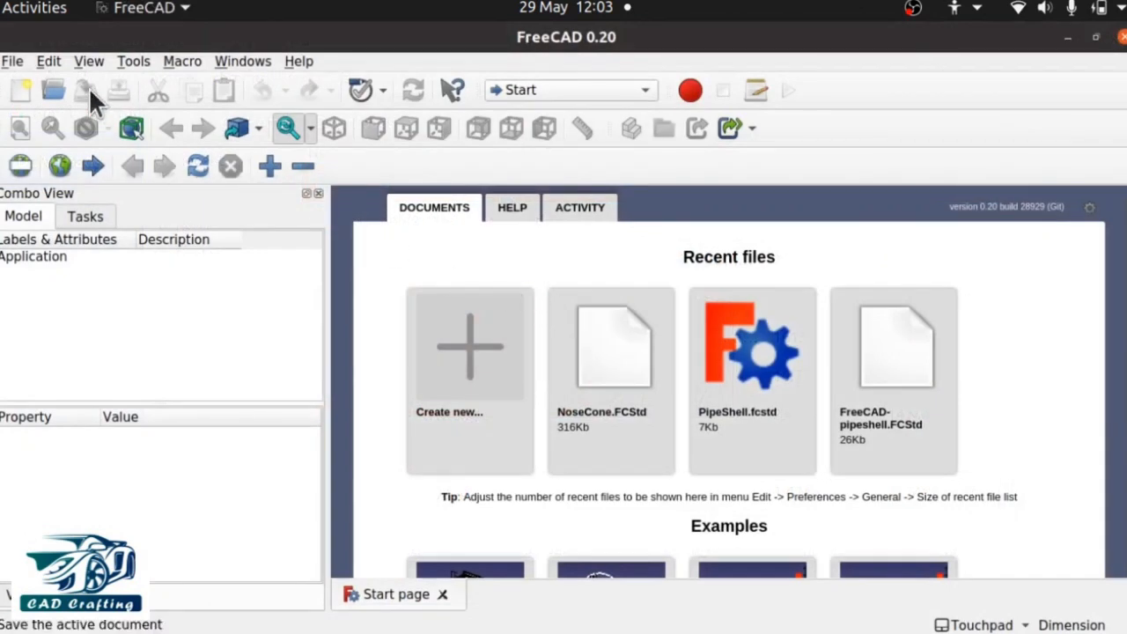
Step: Switch FreeCAD 0.20 to fullscreen and view the list of available workbenches without changing the workbench
click(84, 61)
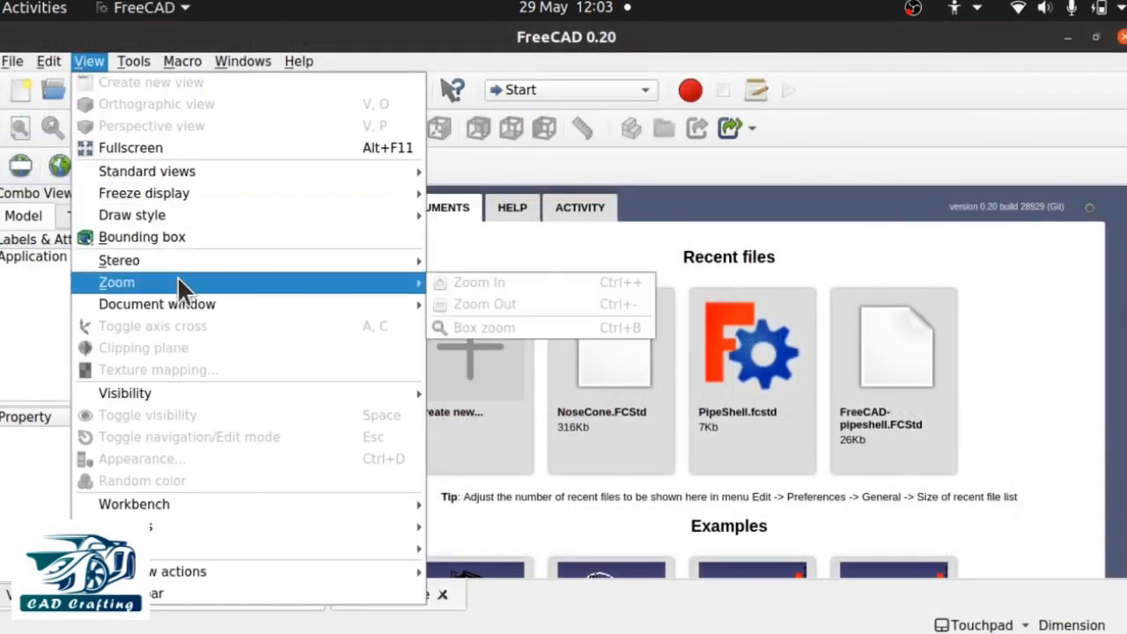
click(187, 151)
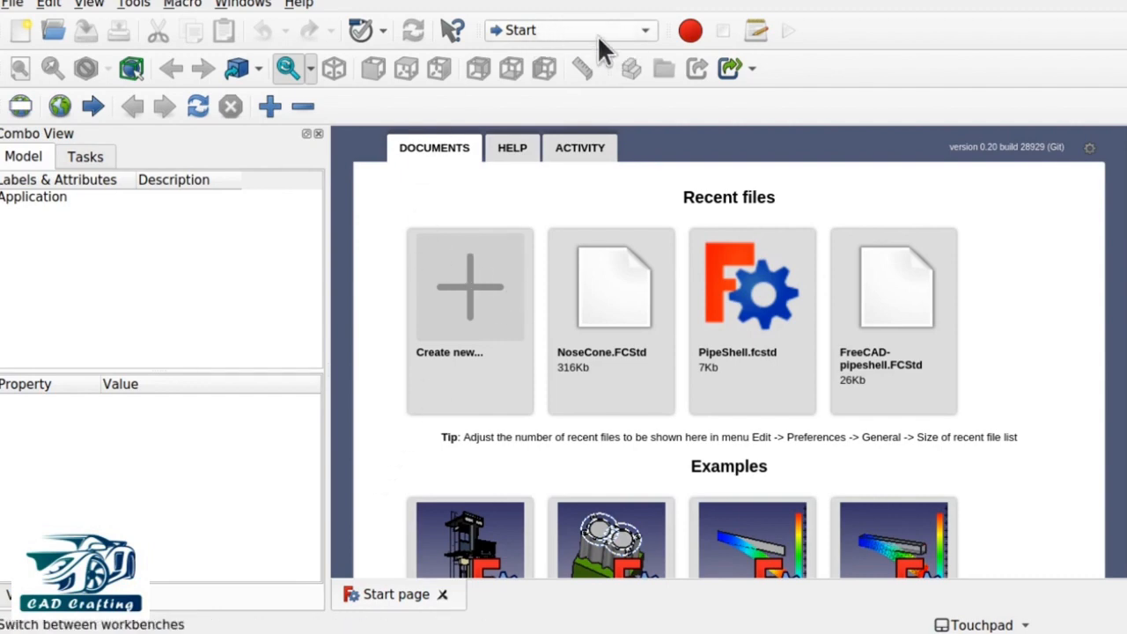
click(567, 32)
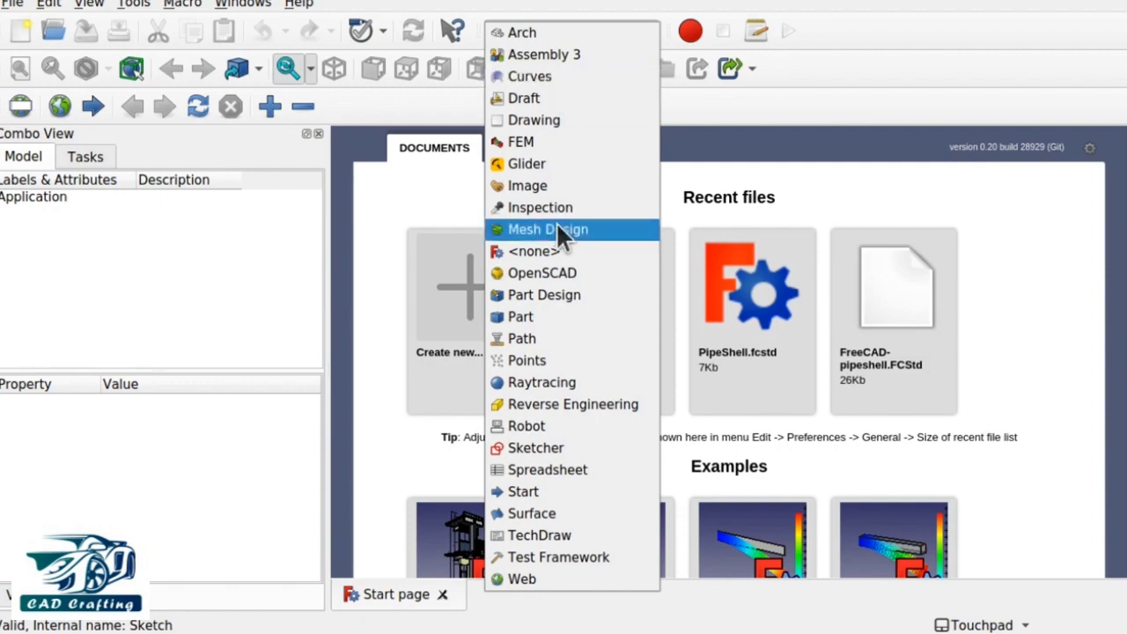
click(362, 149)
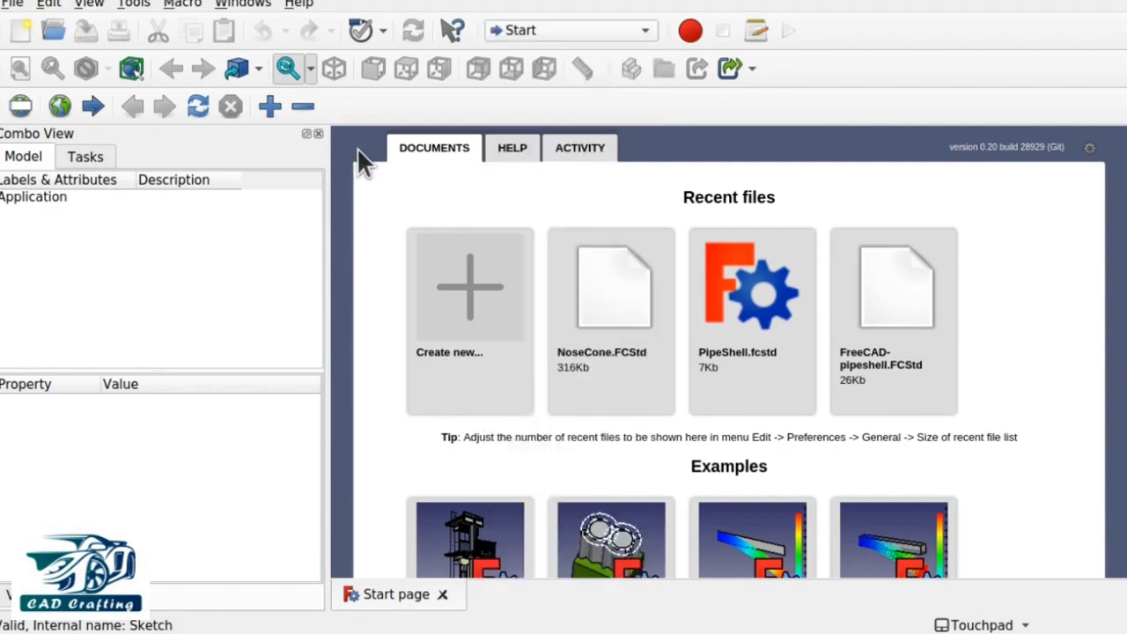
Step: Open the Addon Manager and accept its download settings with both options unticked and No proxy
click(132, 4)
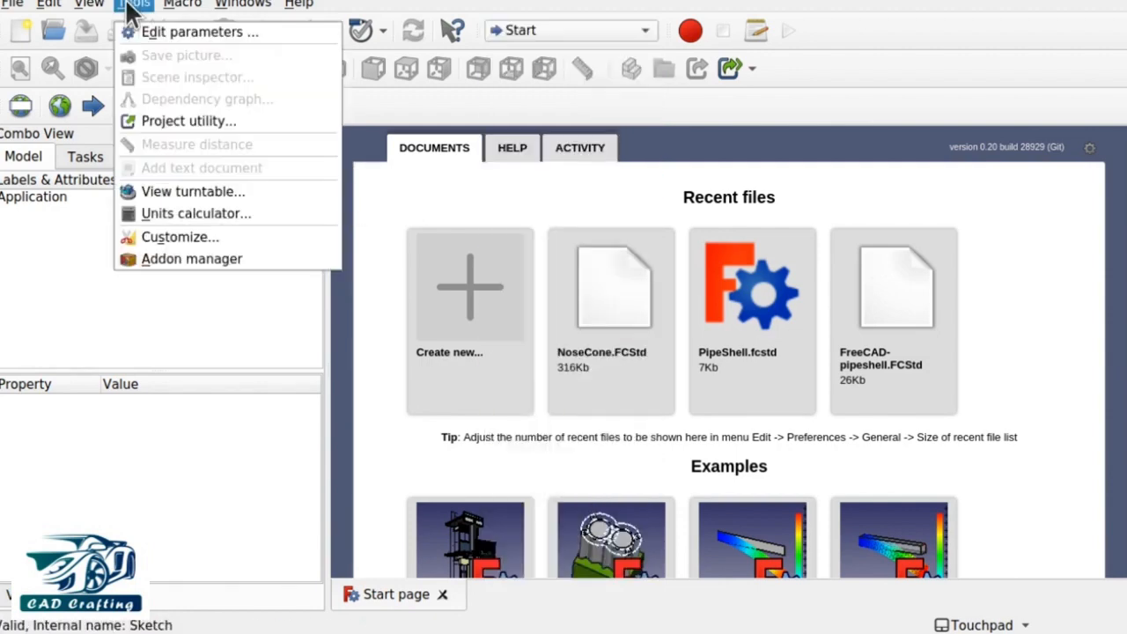
click(202, 257)
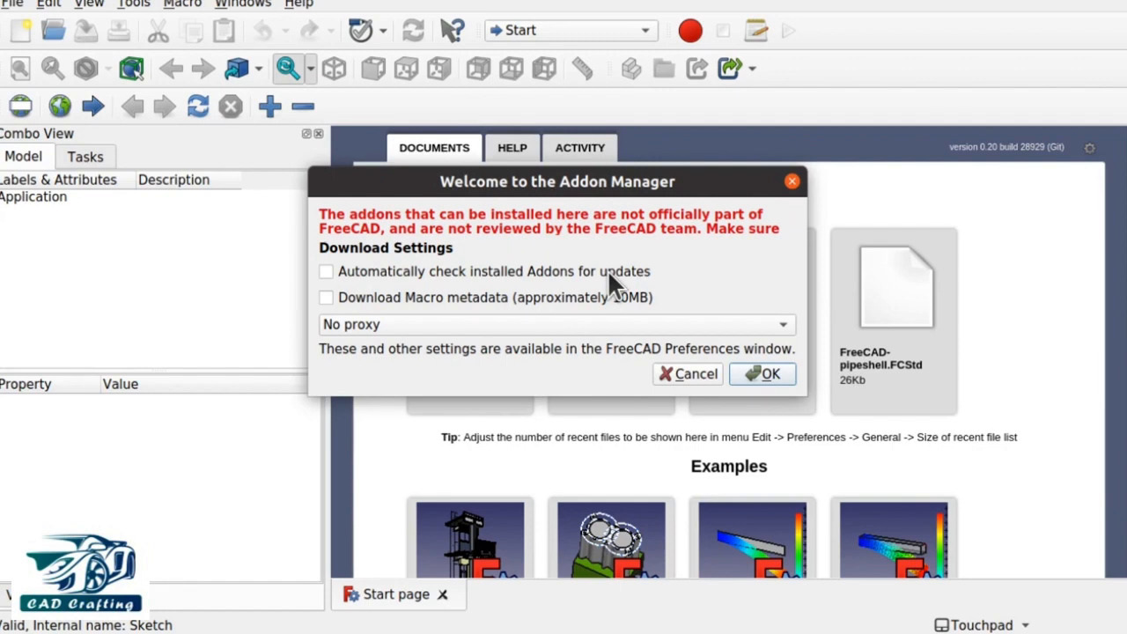
click(767, 374)
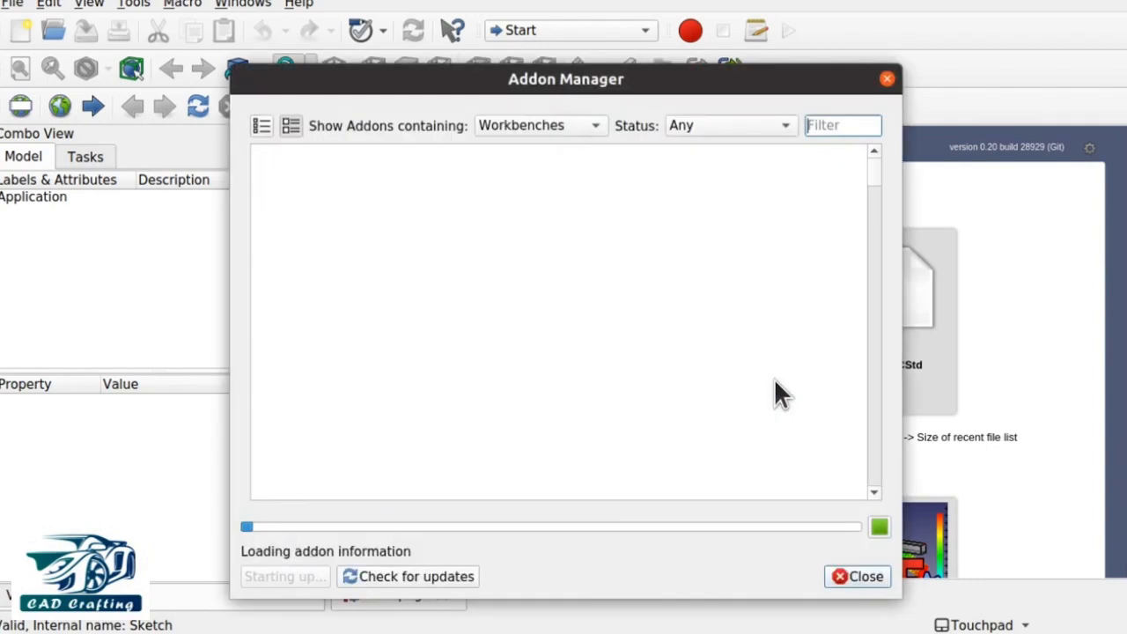
Step: Browse the addon workbenches and the addon type filter options, keeping Workbenches selected, and close the Addon Manager
scroll(522, 350, down, 20)
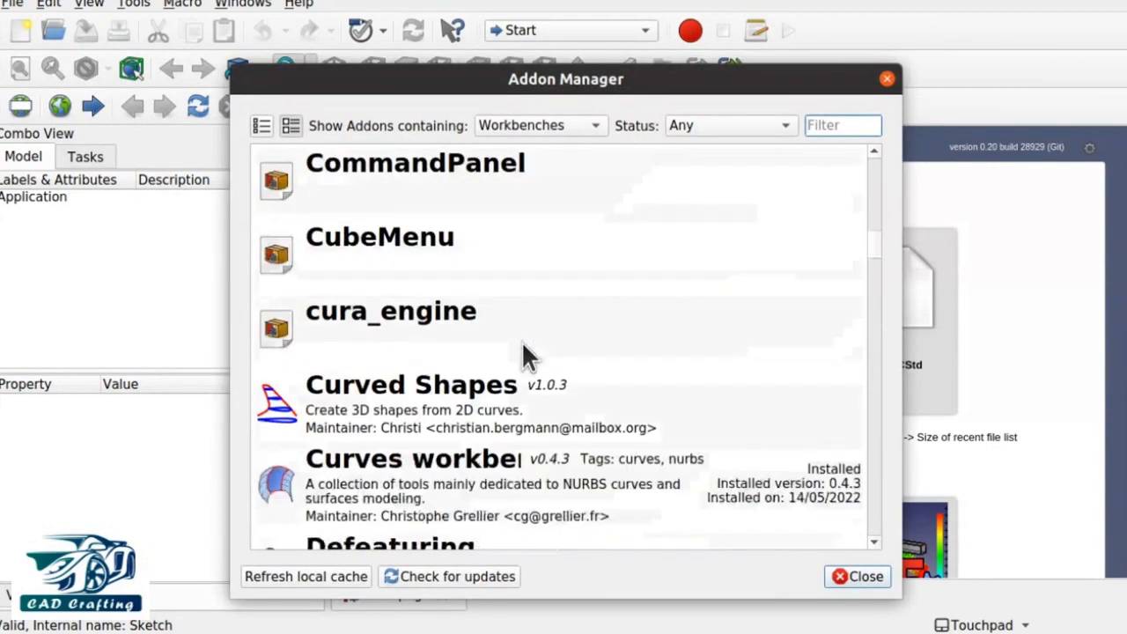
scroll(523, 351, down, 20)
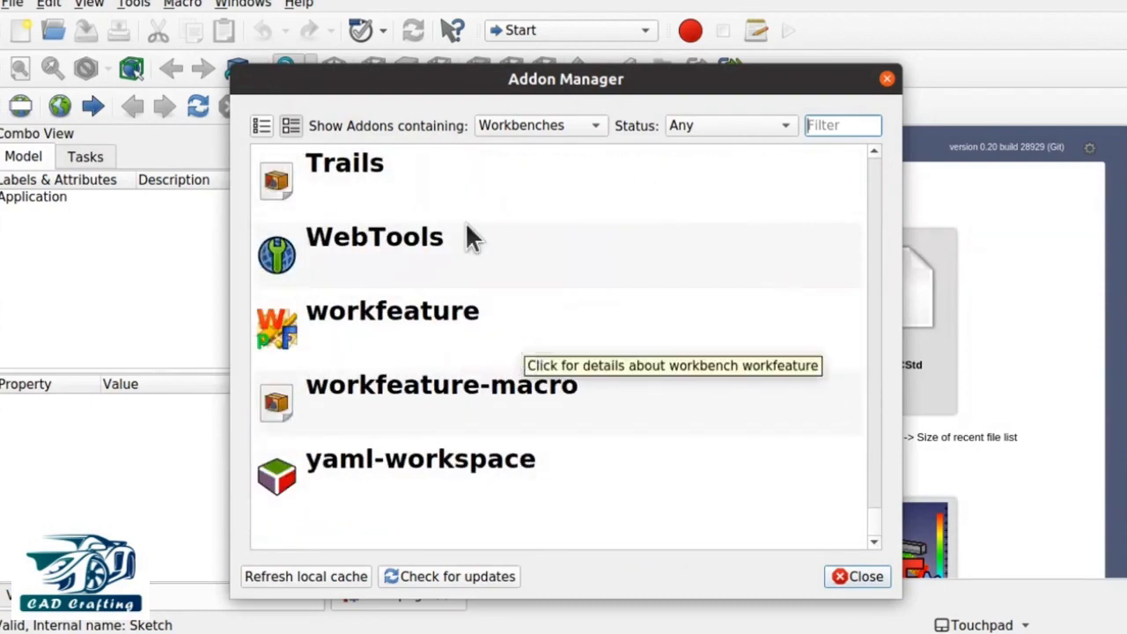
click(568, 125)
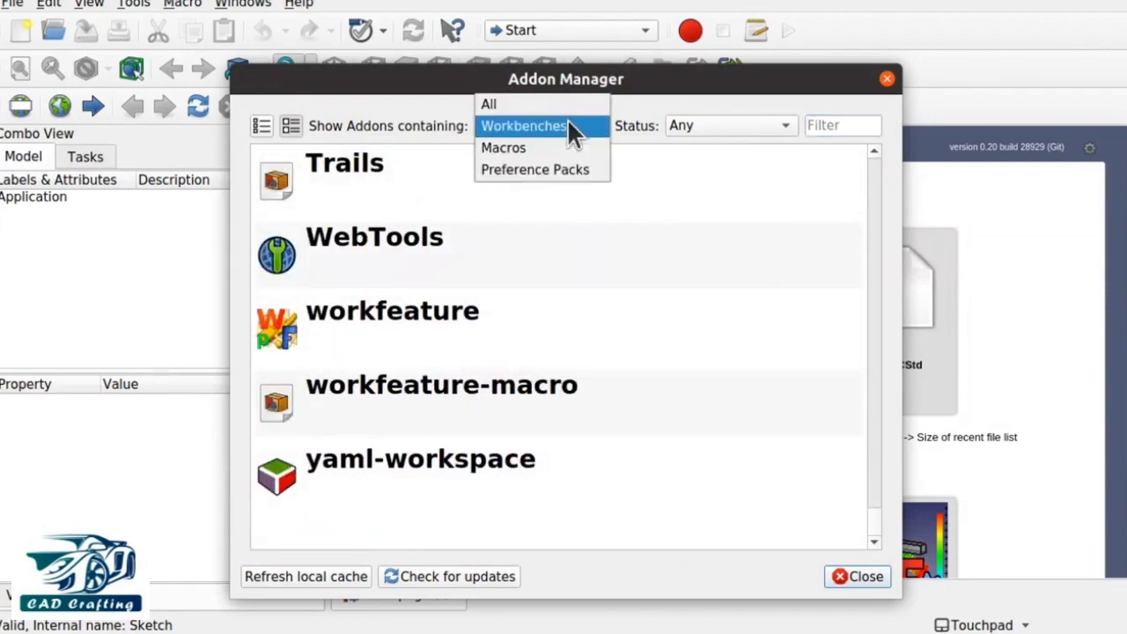
click(563, 121)
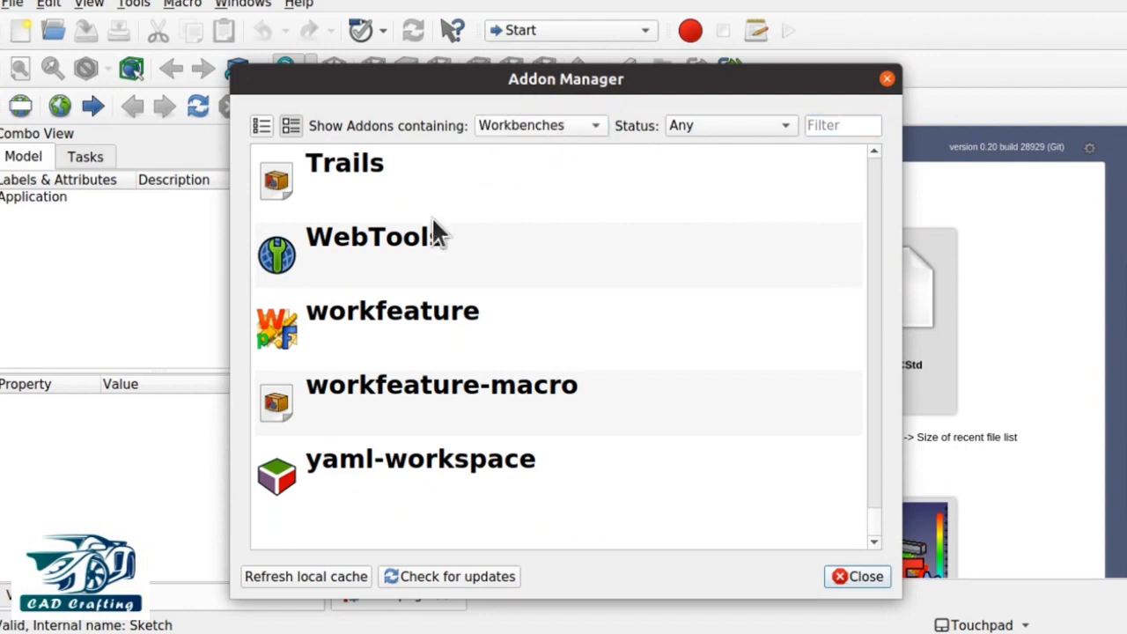
scroll(603, 282, up, 5)
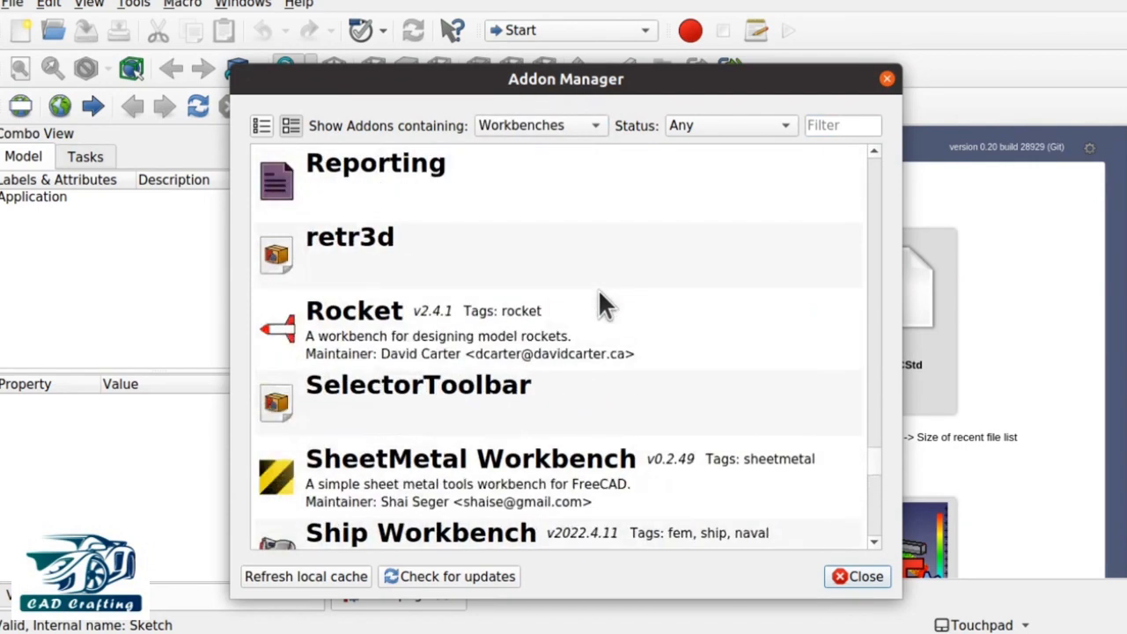
scroll(598, 289, up, 5)
click(886, 79)
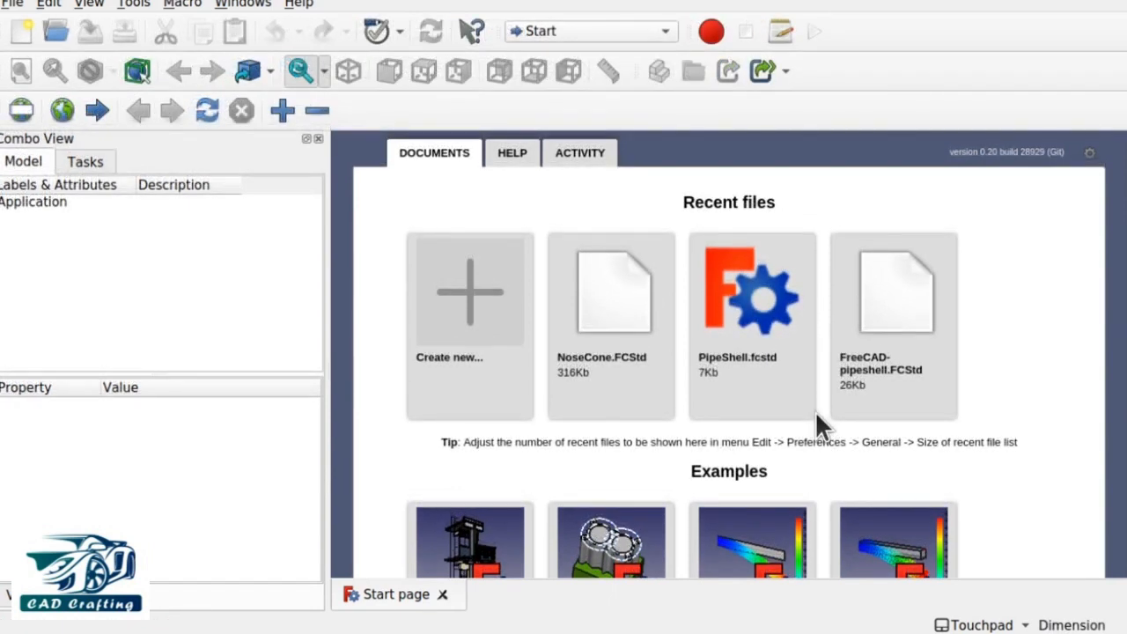
Step: Open the general preferences and review the main window's style sheet choices, keeping No style sheet
click(51, 7)
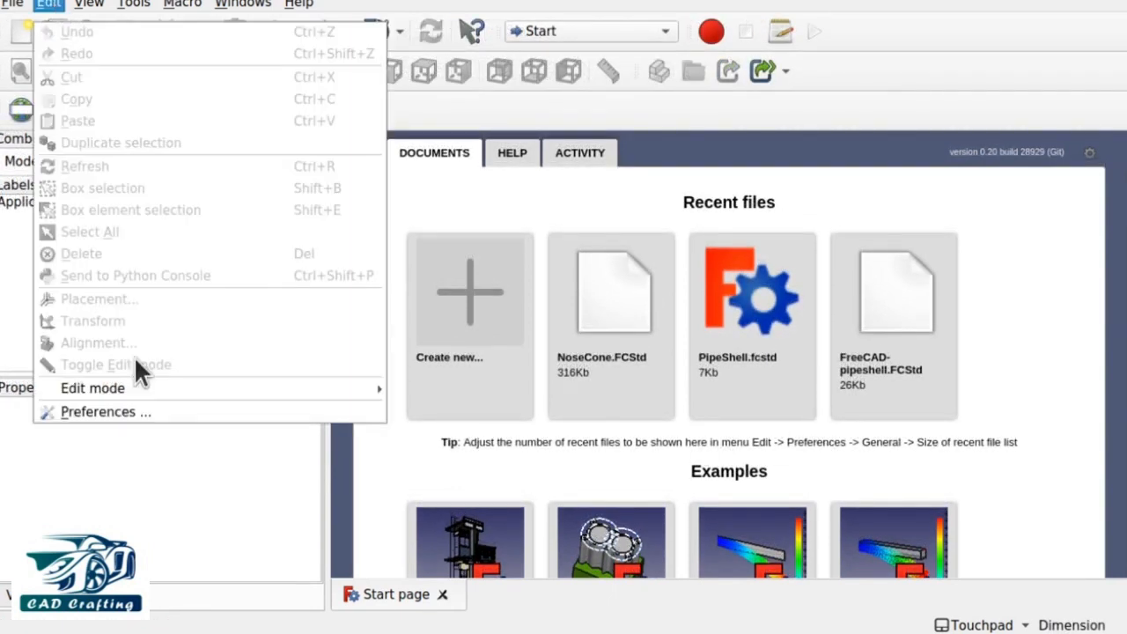
click(166, 409)
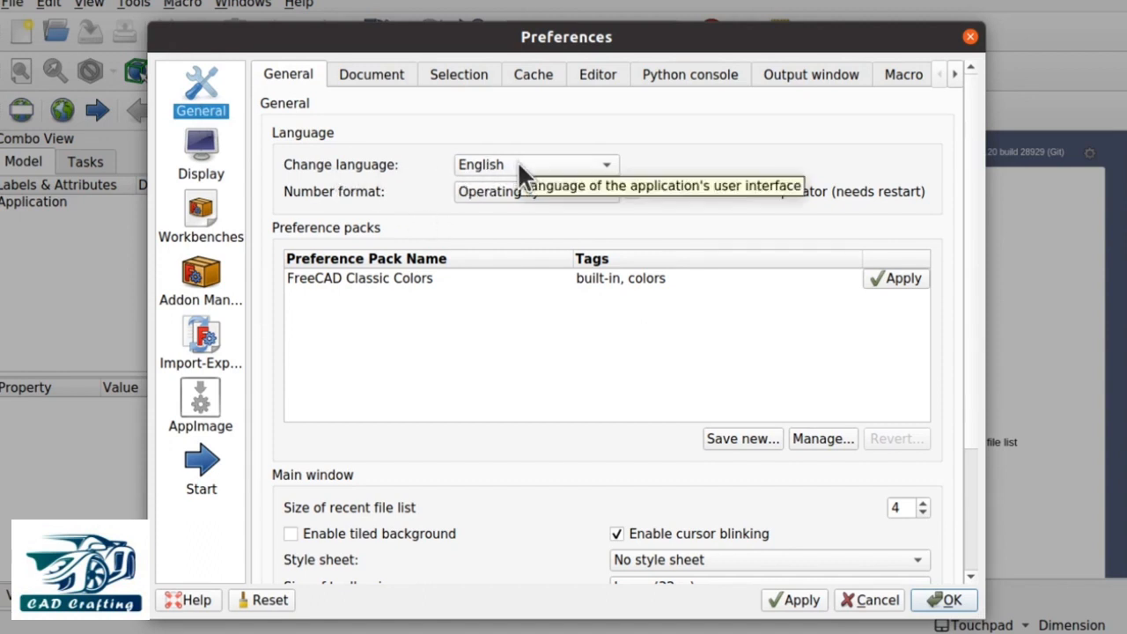
drag(973, 311, 985, 446)
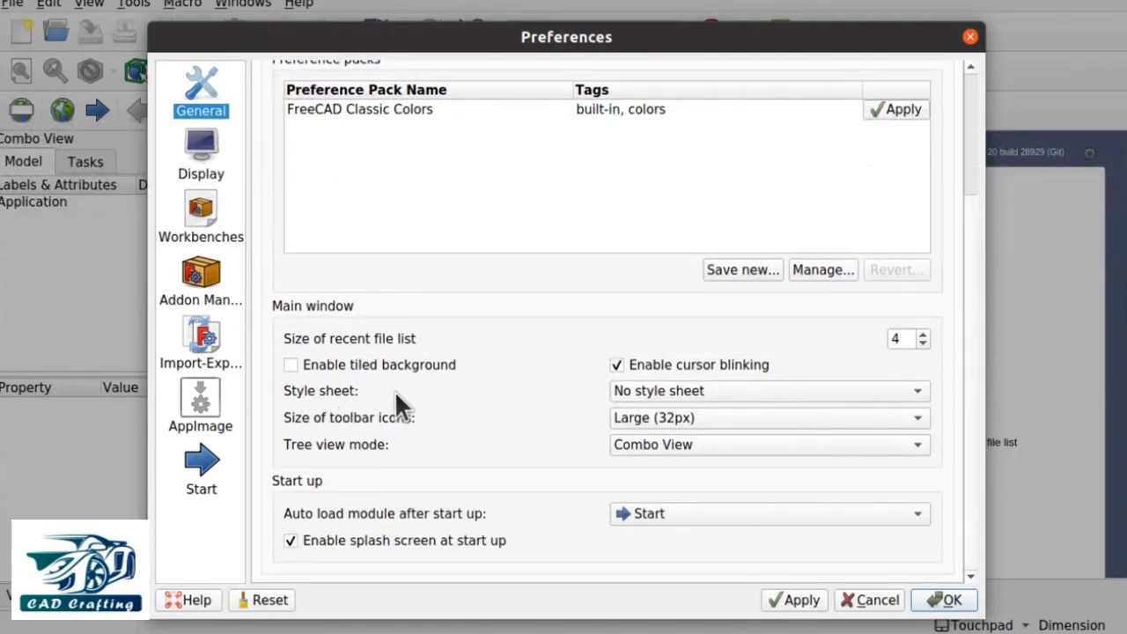
click(675, 390)
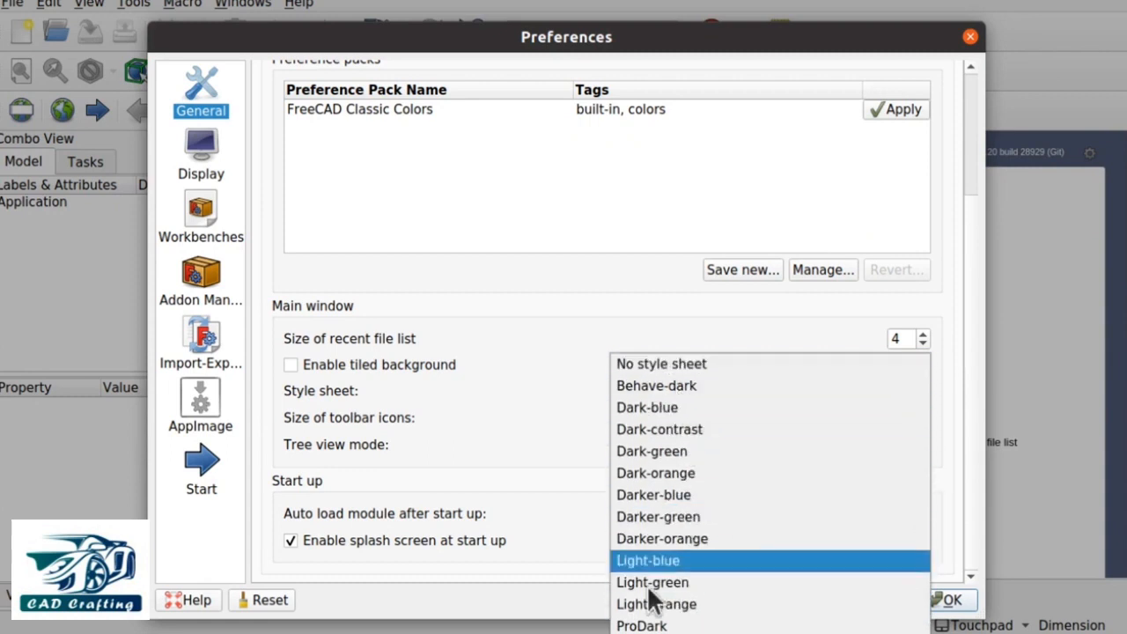
click(655, 364)
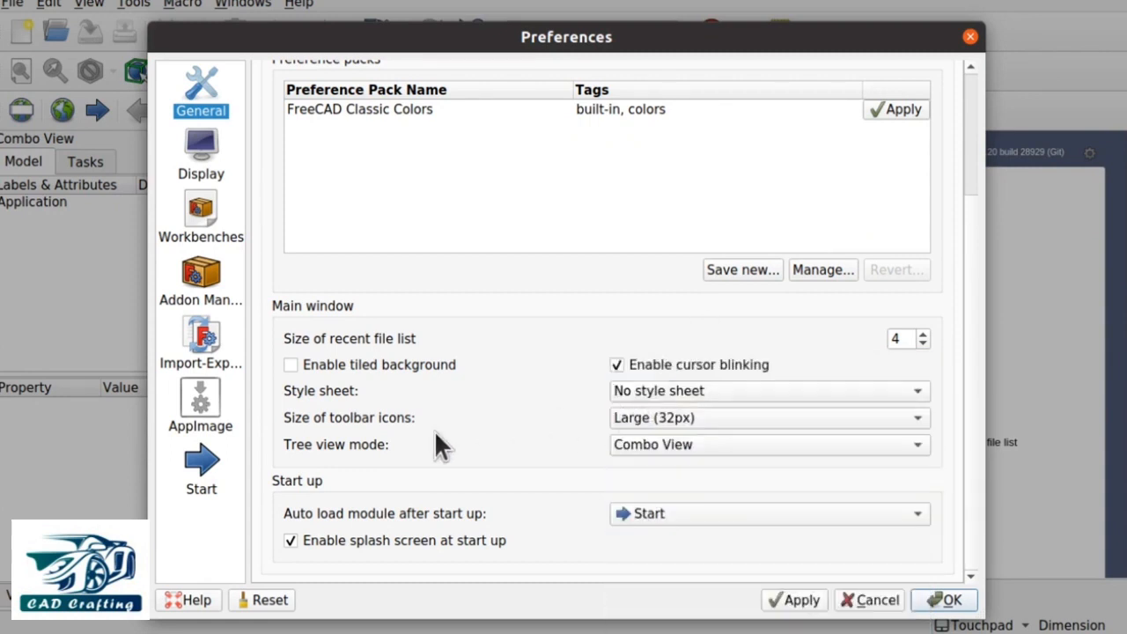
Step: Set the size of toolbar icons to Extra large (48px) and apply the change
click(655, 421)
click(669, 440)
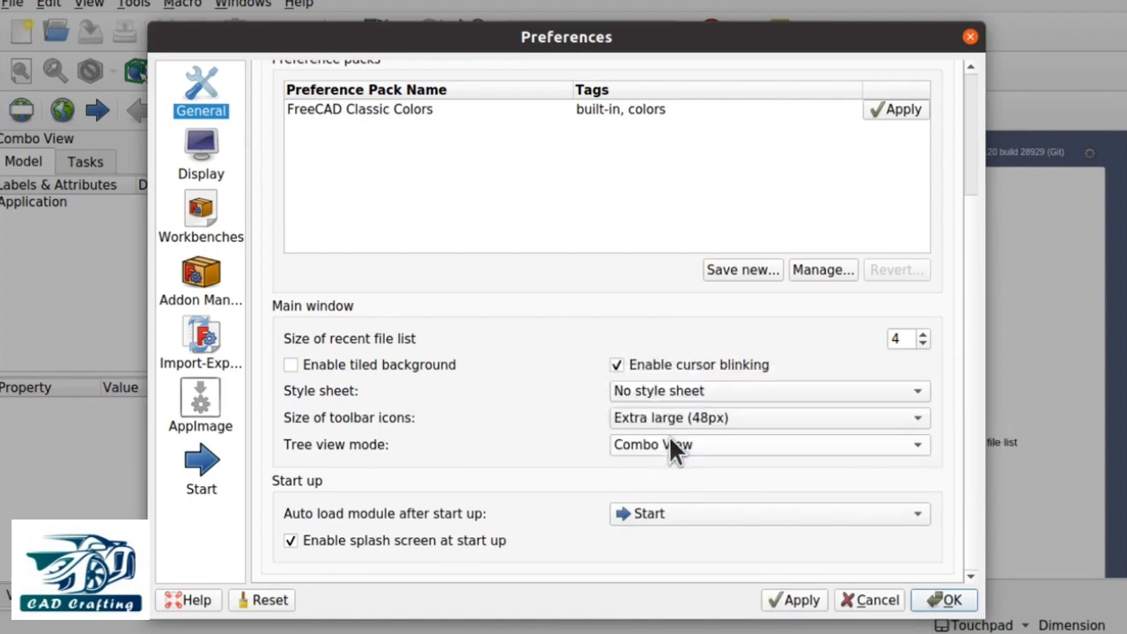
click(789, 602)
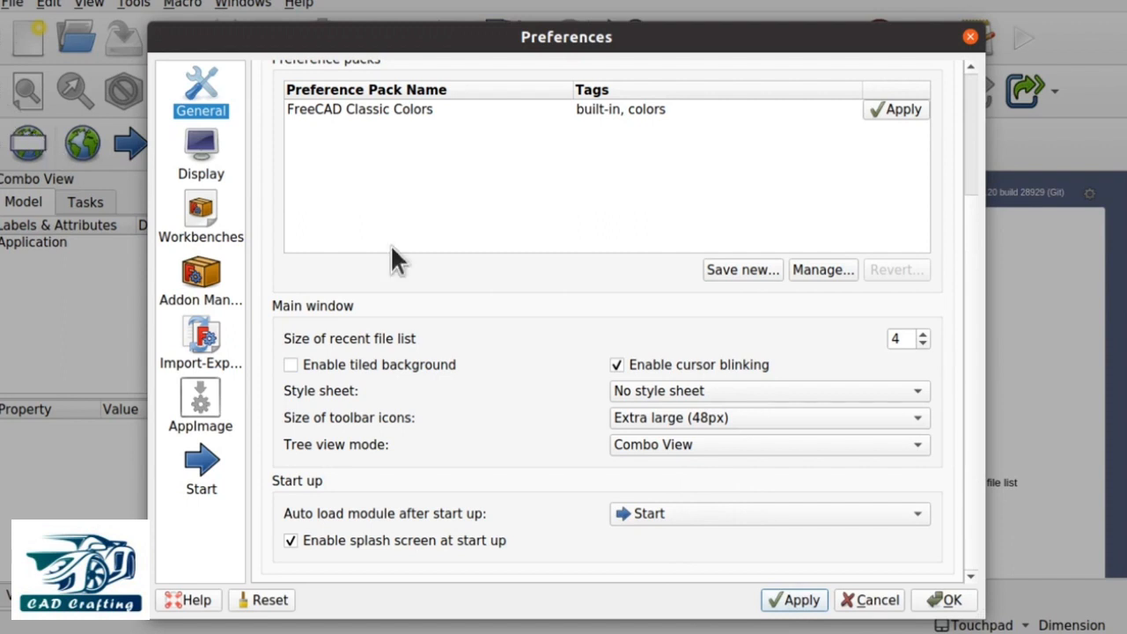
Step: Set the size of toolbar icons to Large (32px), apply the change, and keep Start as the module auto-loaded after start up
click(718, 420)
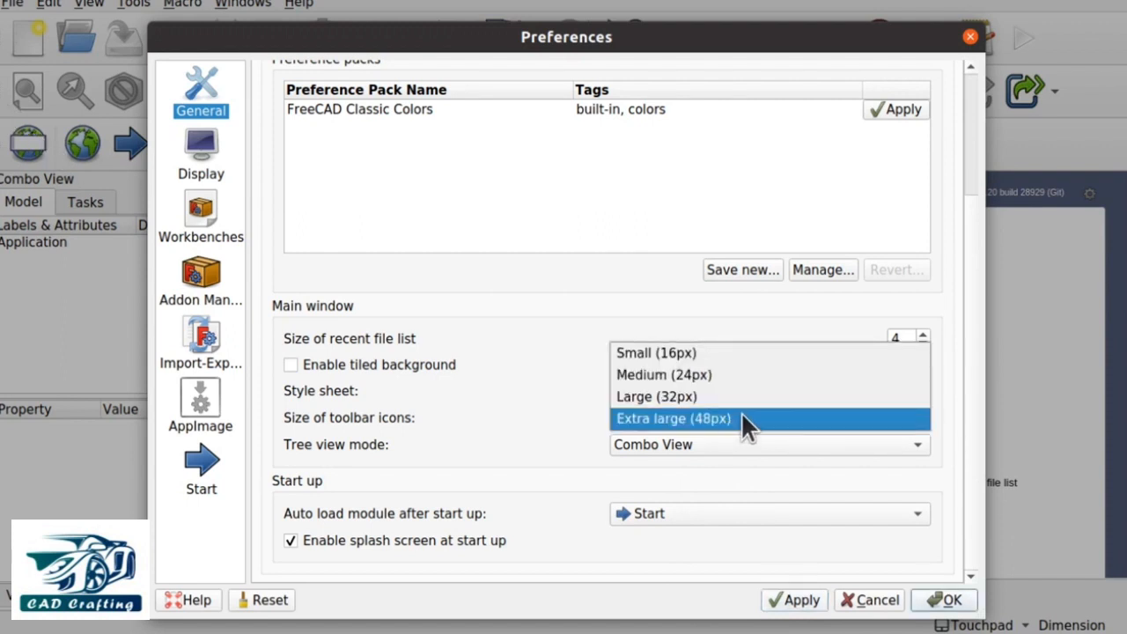
click(725, 398)
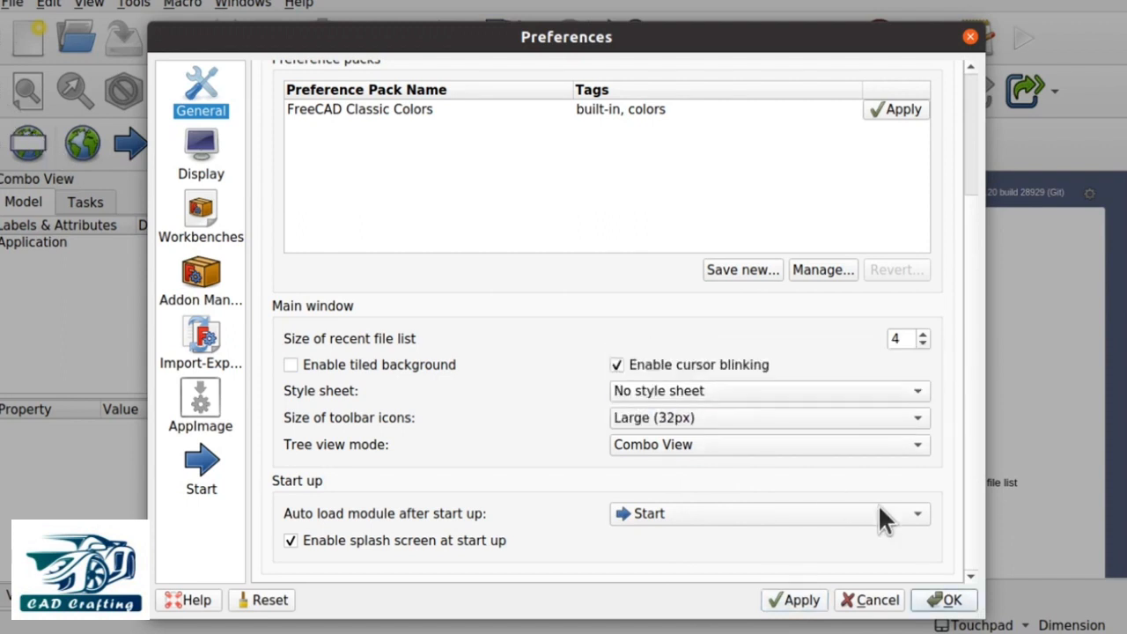
click(814, 603)
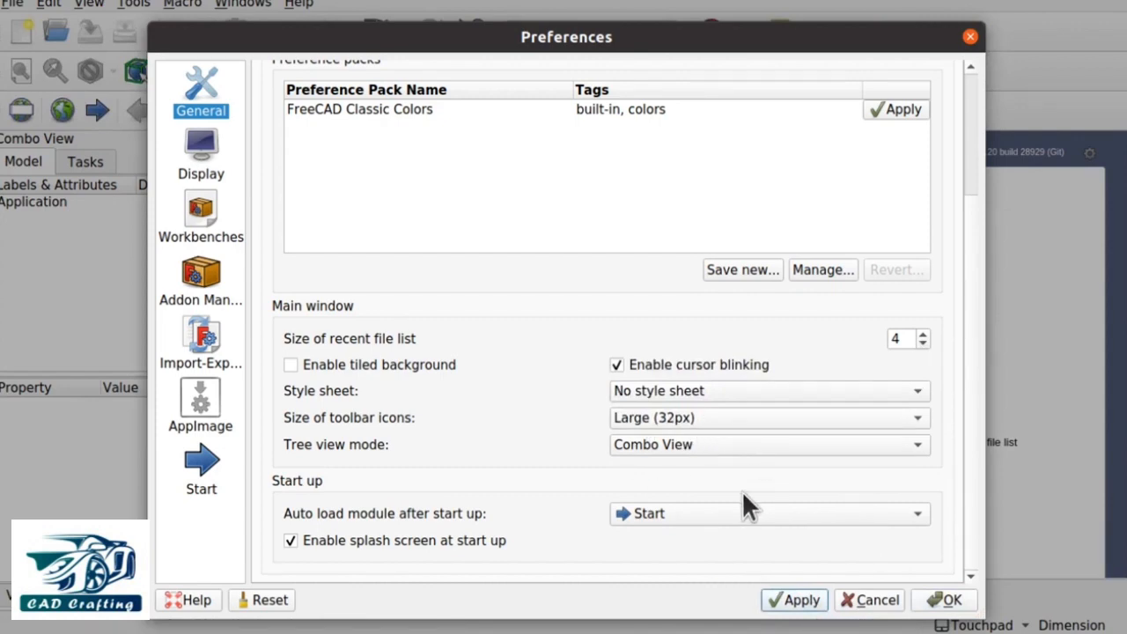
click(676, 516)
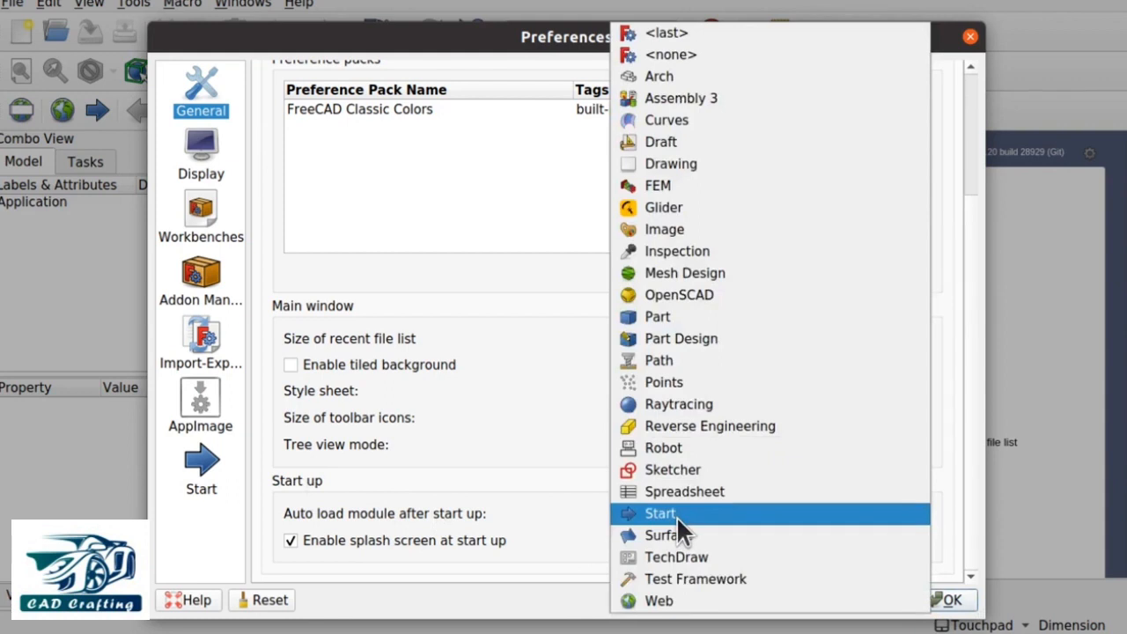
click(689, 516)
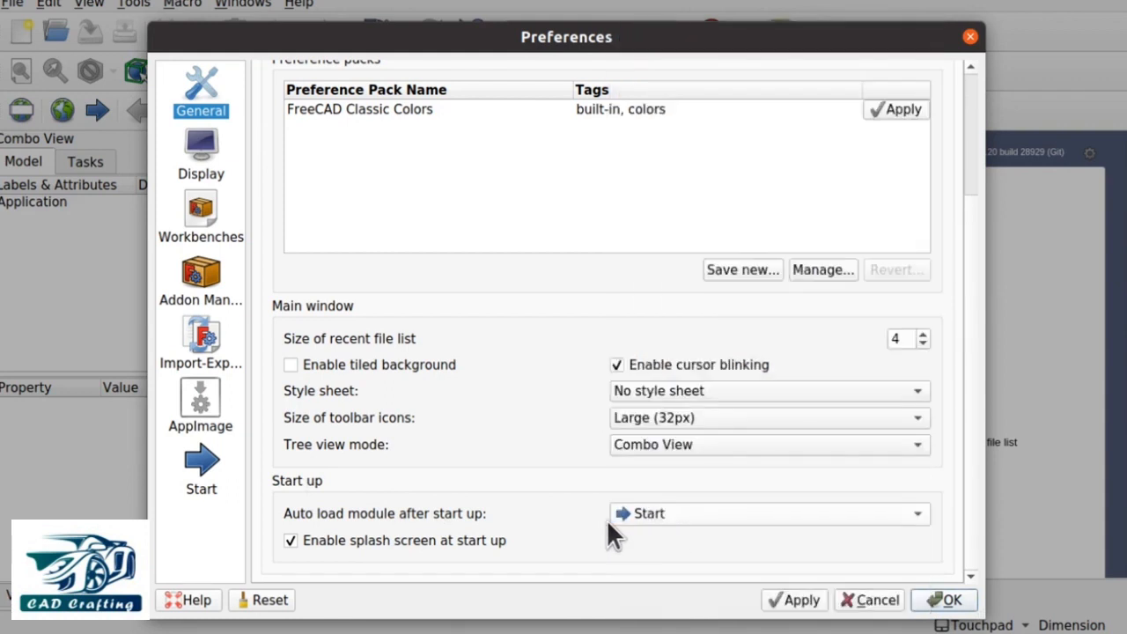
Step: Review the unit system choices, keeping Standard (mm/kg/s/degree), and open the output window settings
click(971, 138)
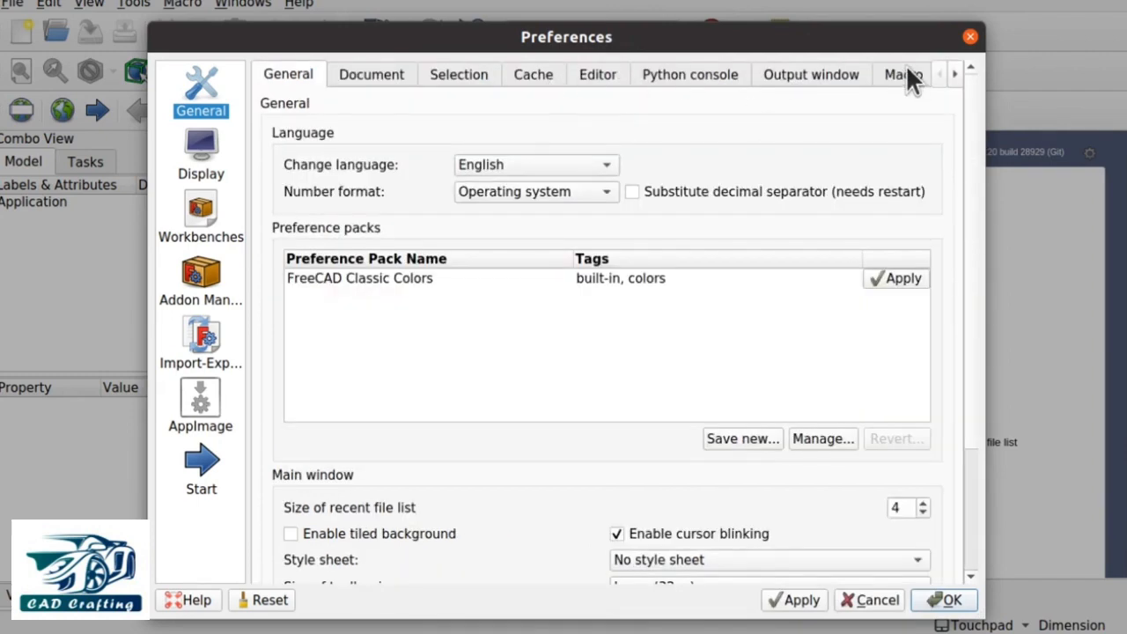
click(955, 74)
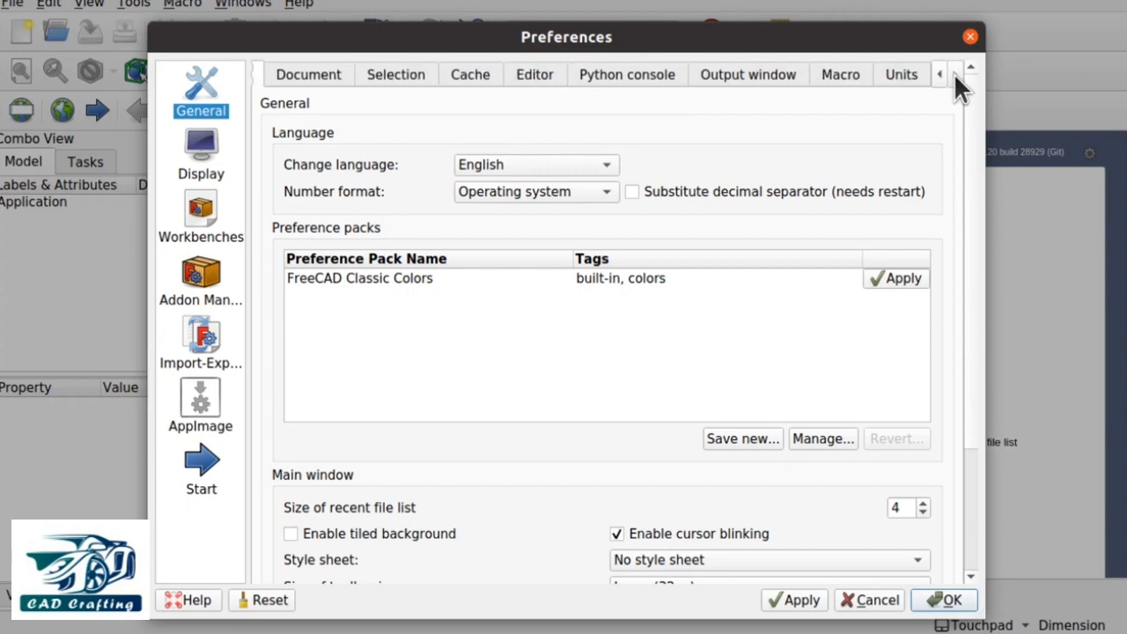
click(906, 74)
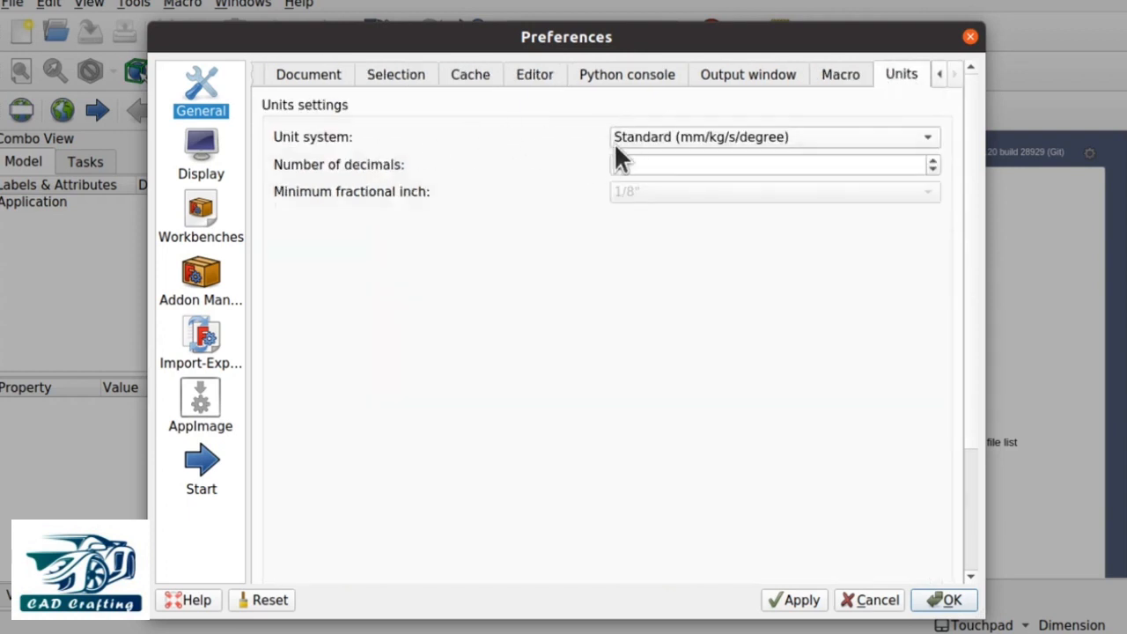
click(736, 143)
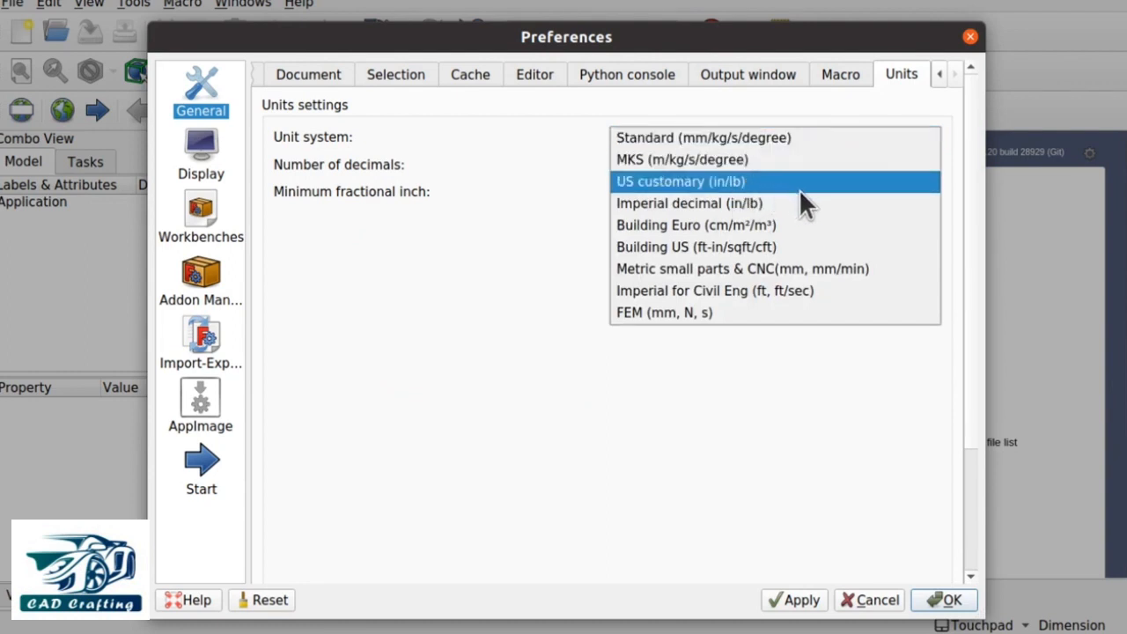
click(530, 251)
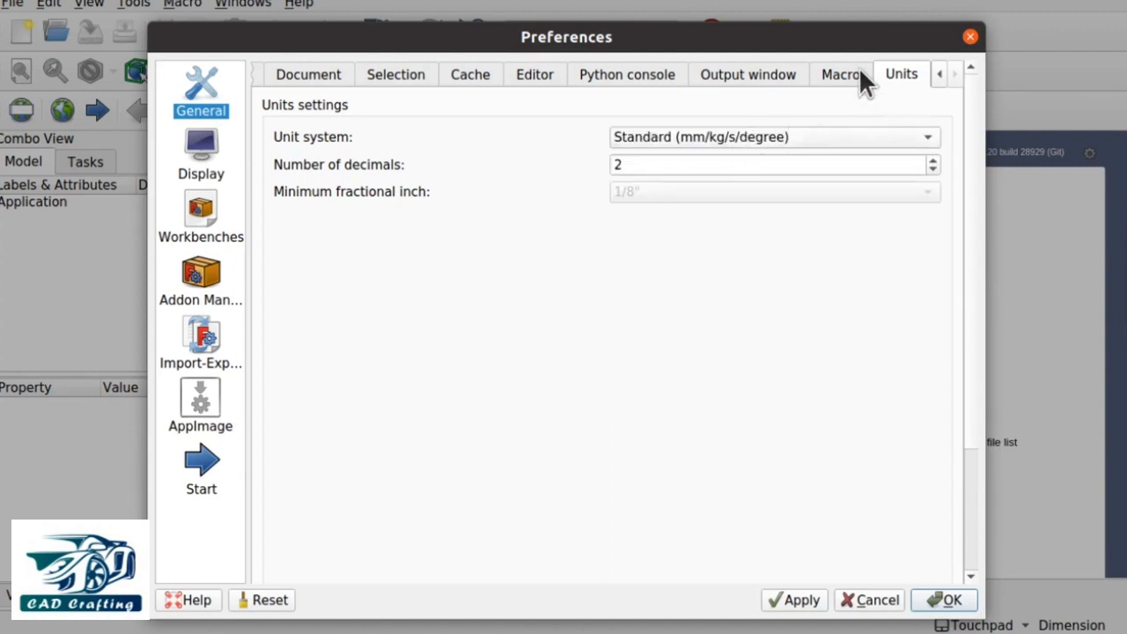
click(731, 78)
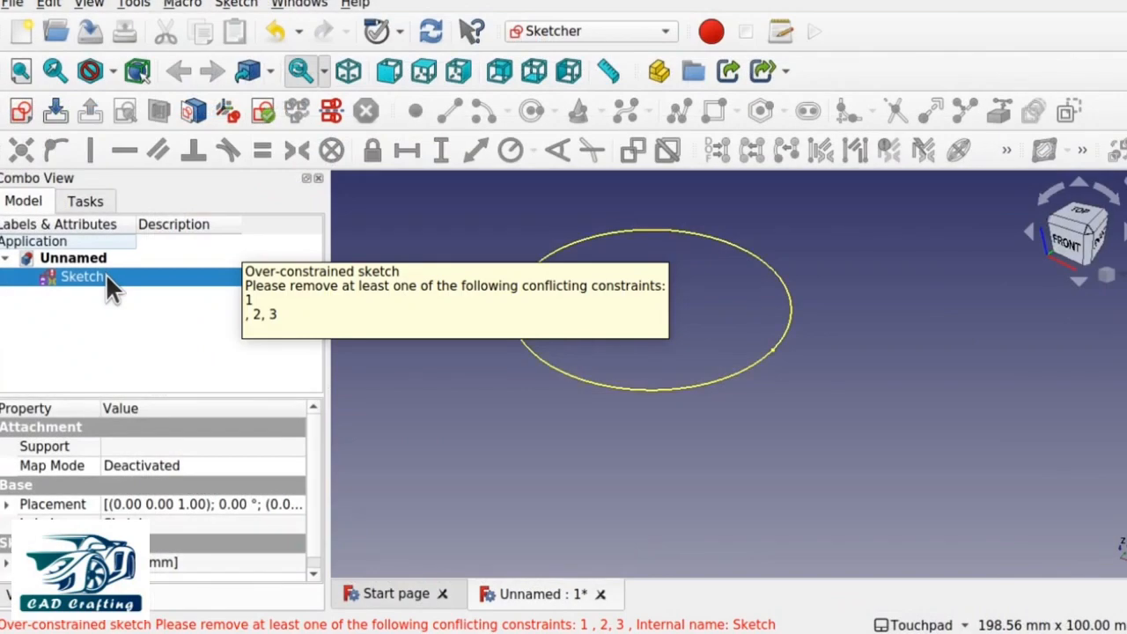
Step: Open the over-constrained sketch to inspect its solver messages, and close the sketch
double_click(104, 275)
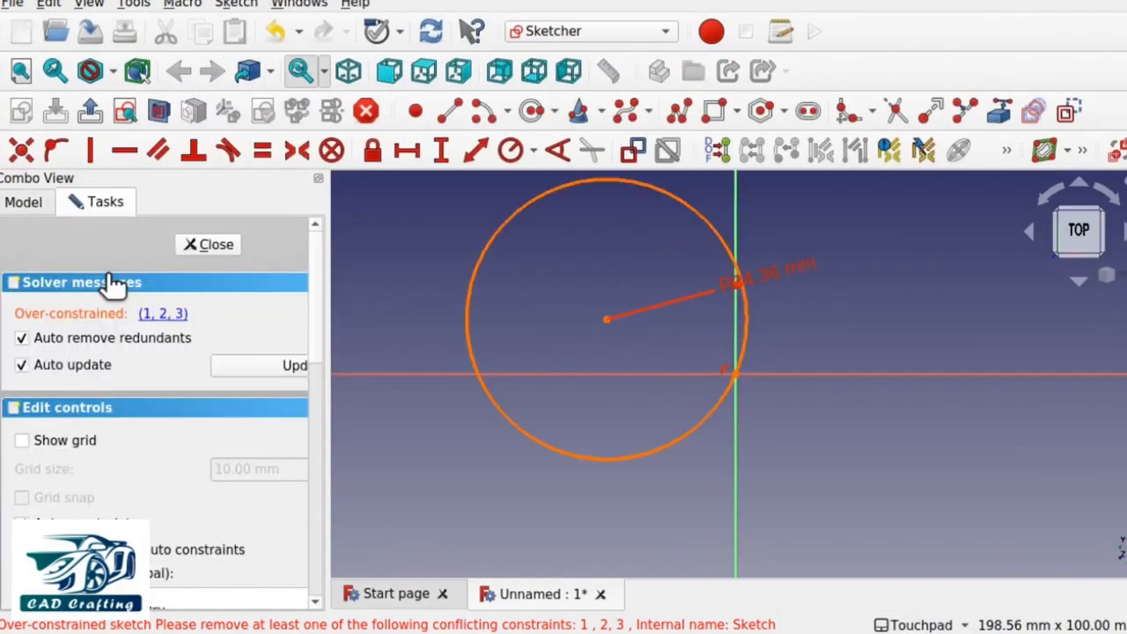
click(215, 243)
drag(290, 462, 363, 533)
click(766, 491)
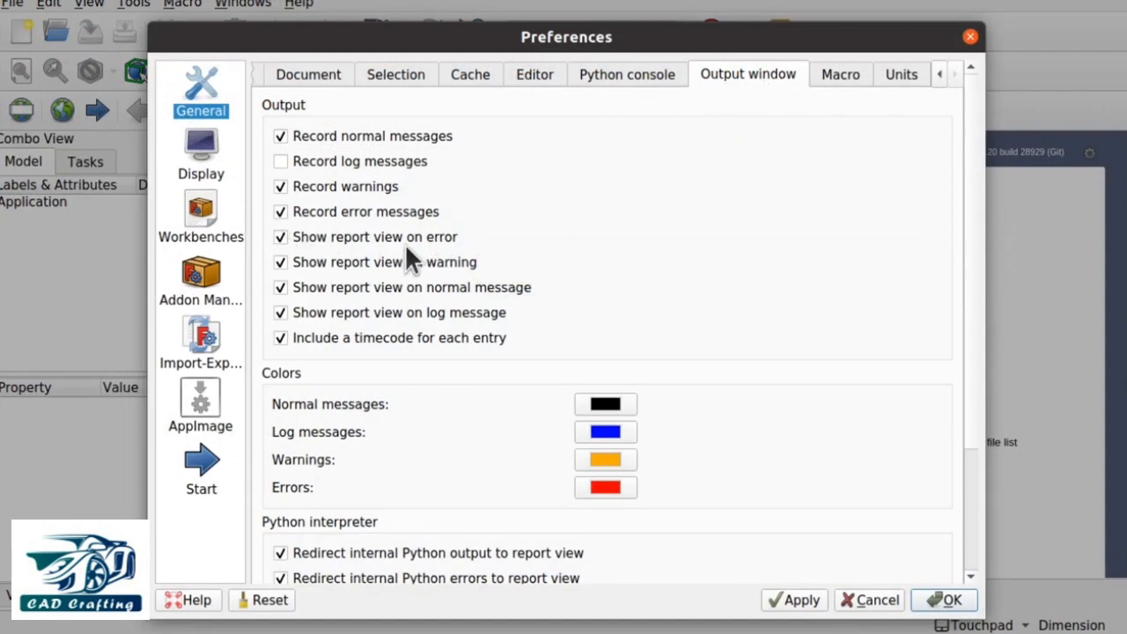
Step: Examine the report view output options and the display's 3D view and color settings, and leave the preferences without saving
click(281, 240)
click(201, 151)
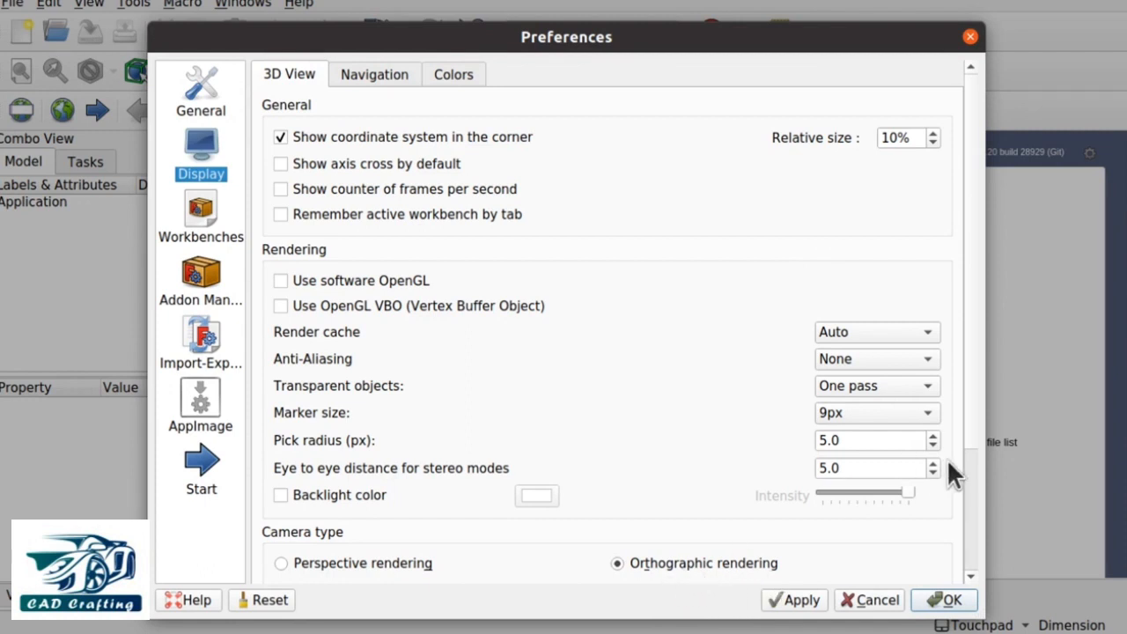
drag(972, 428, 967, 370)
click(447, 78)
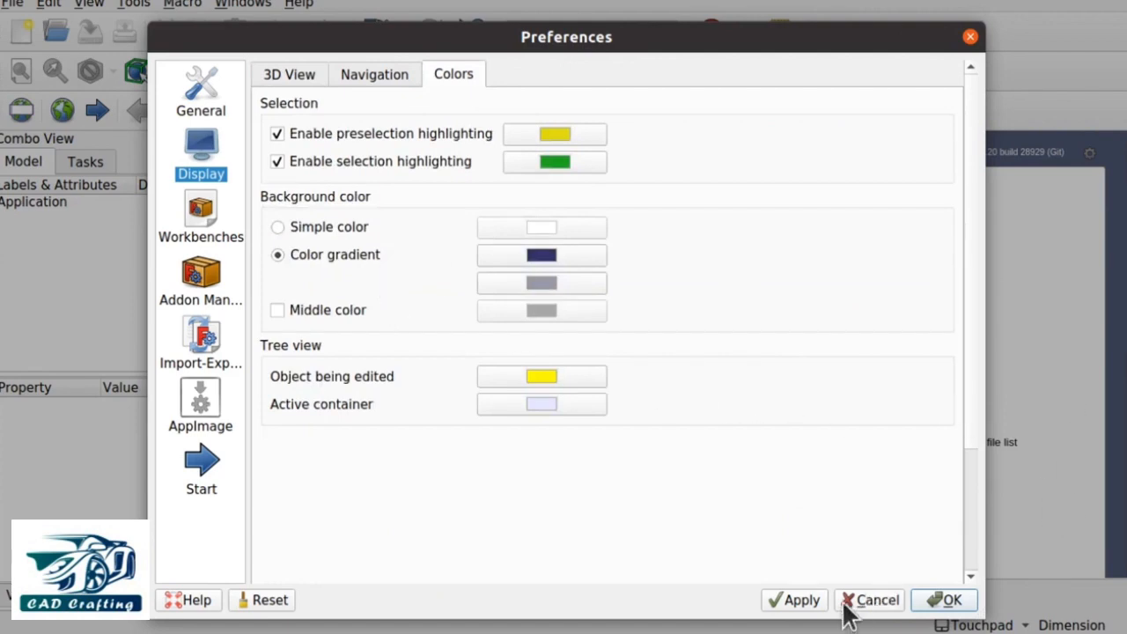
click(870, 604)
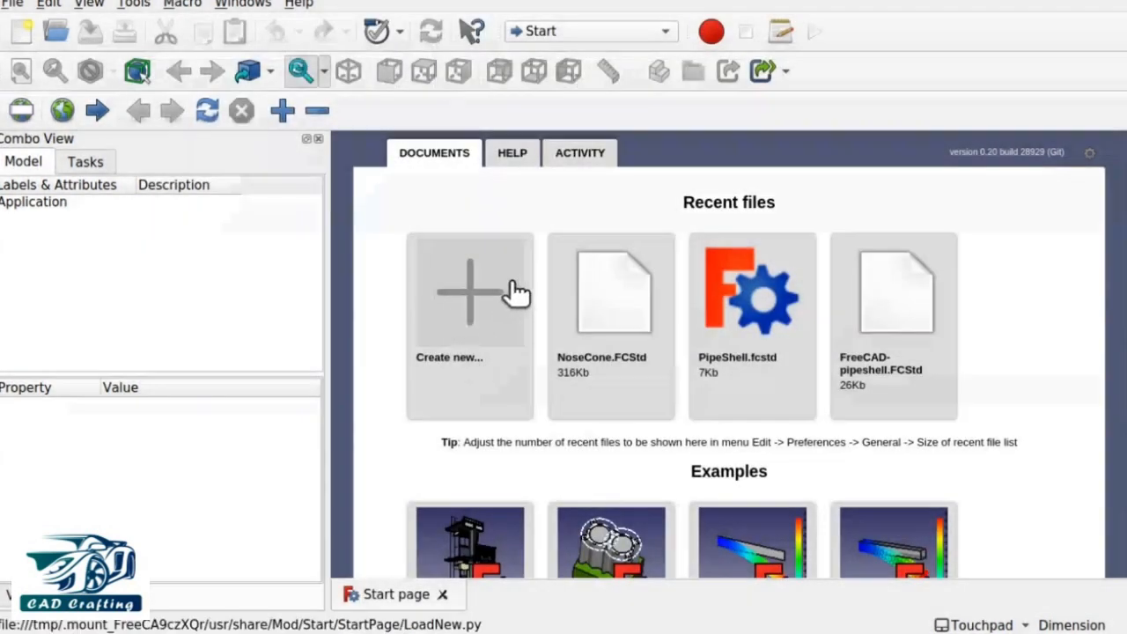
Step: Create a new empty document and open the display color preferences
click(23, 33)
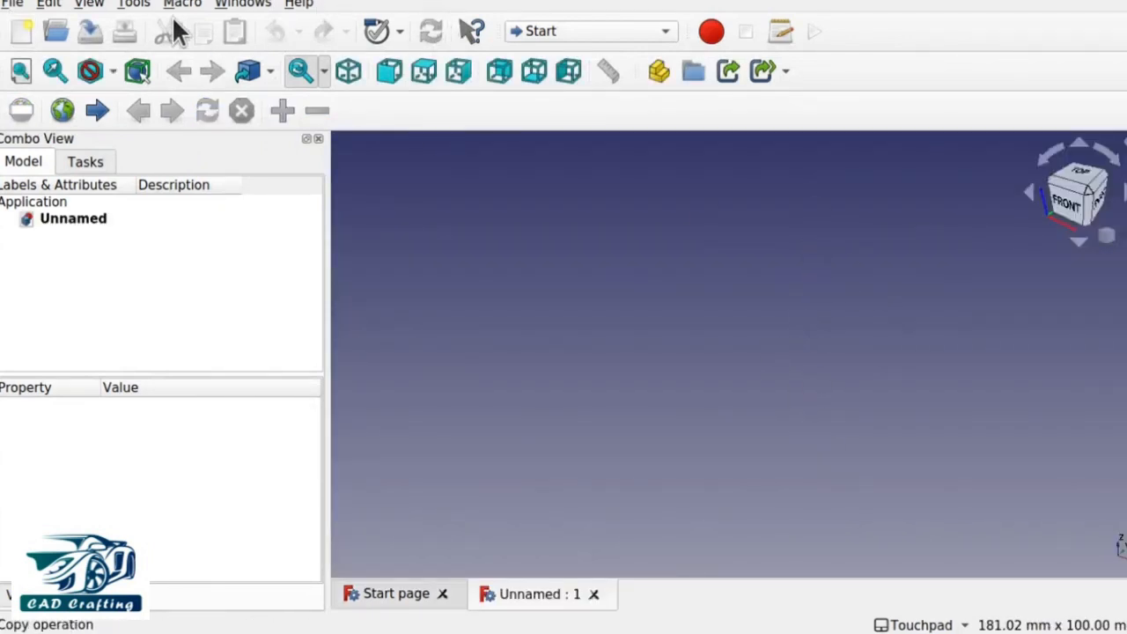
click(49, 4)
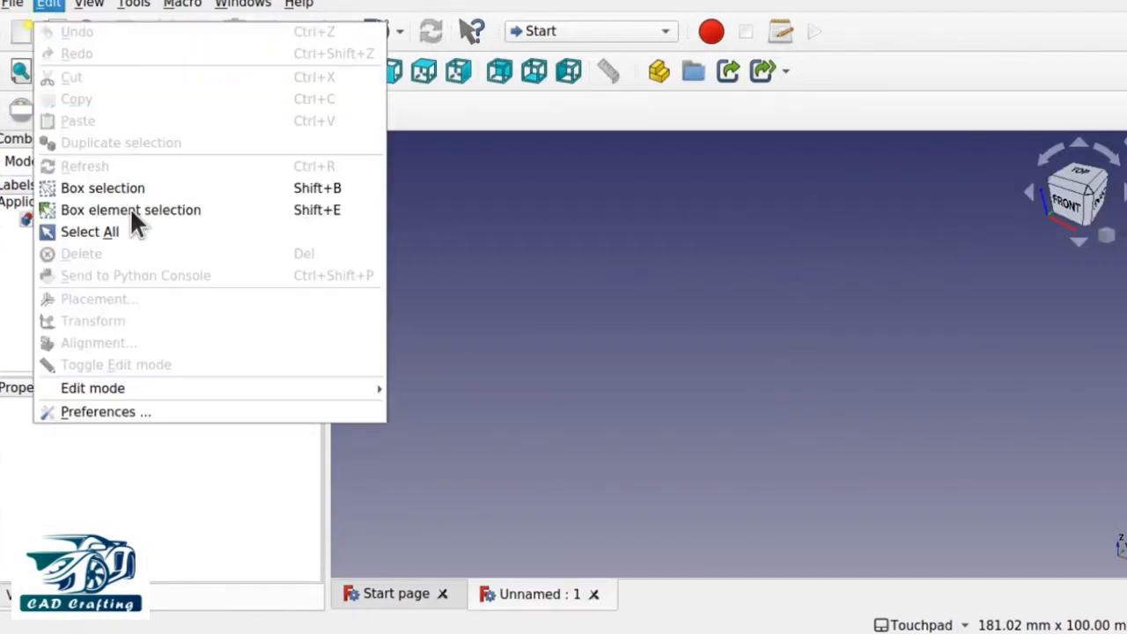
click(159, 412)
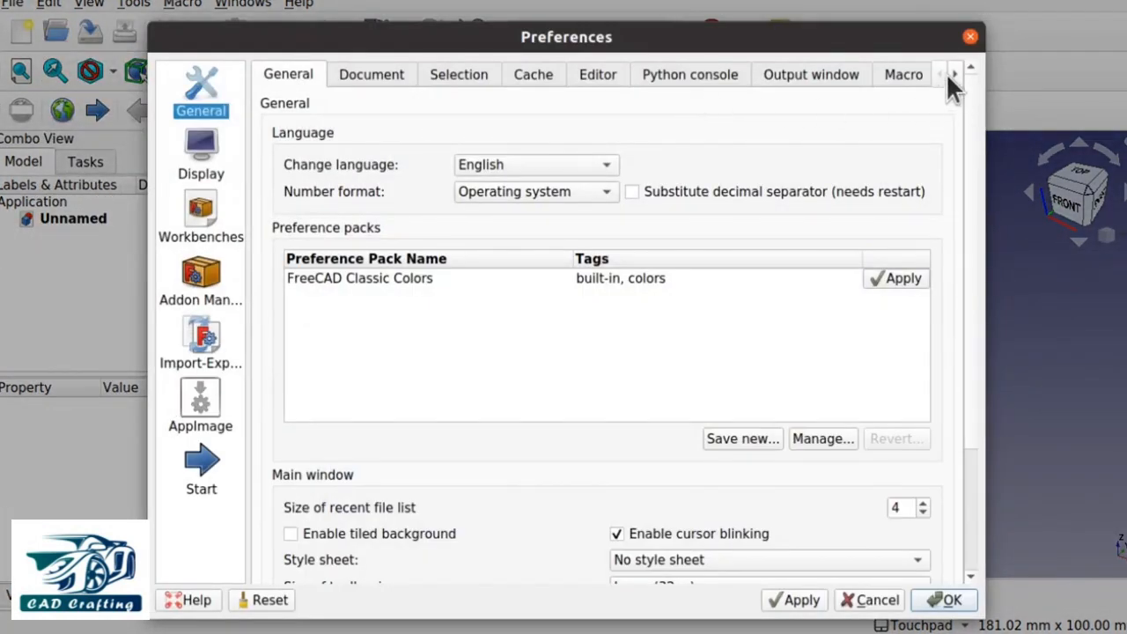
click(202, 162)
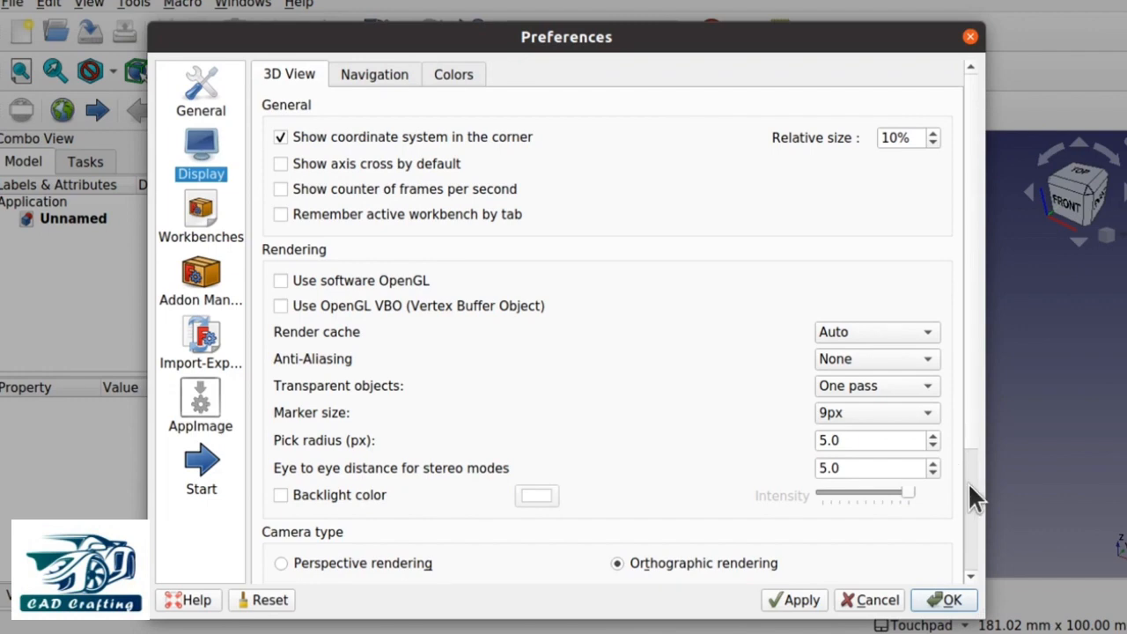
click(456, 77)
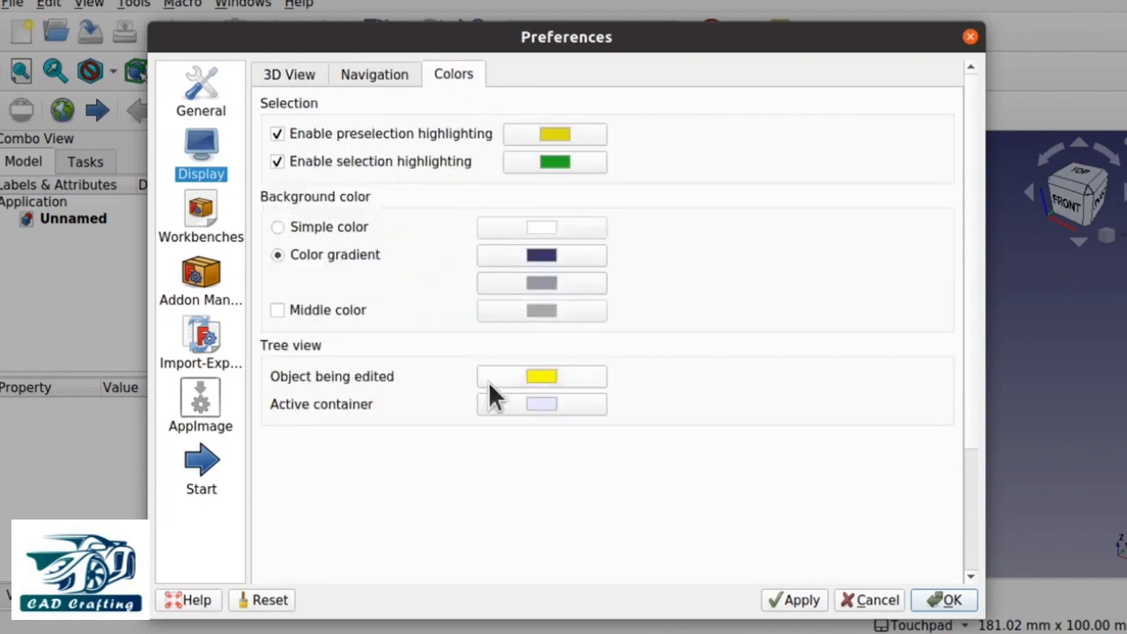
Step: Set the 3D view background to Simple color in white (#ffffff) and apply the change
click(277, 228)
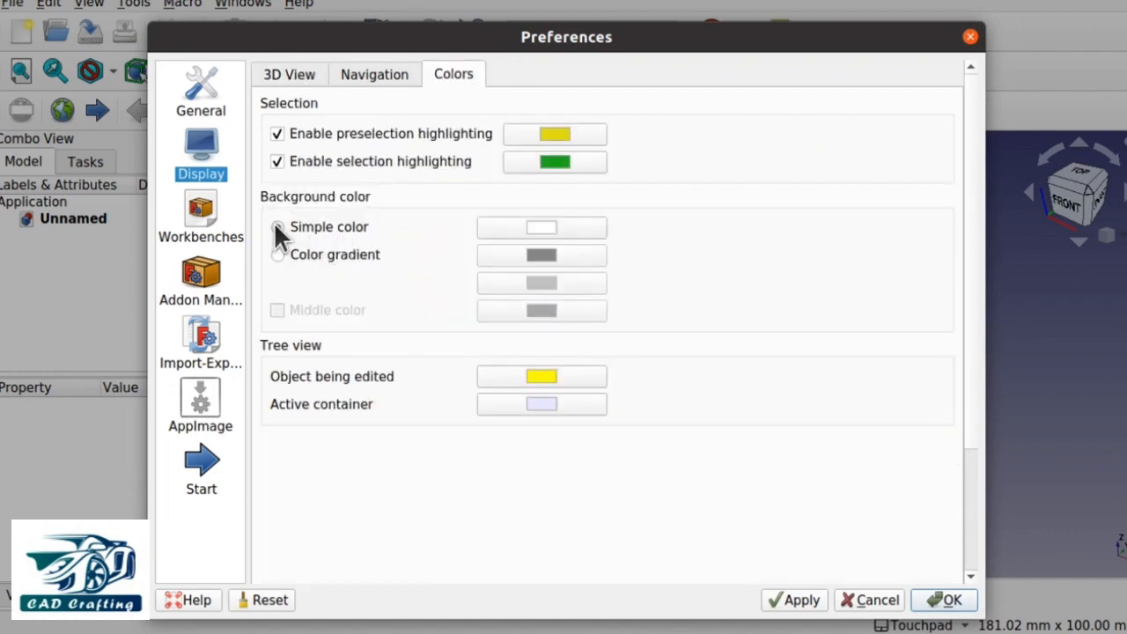
click(556, 228)
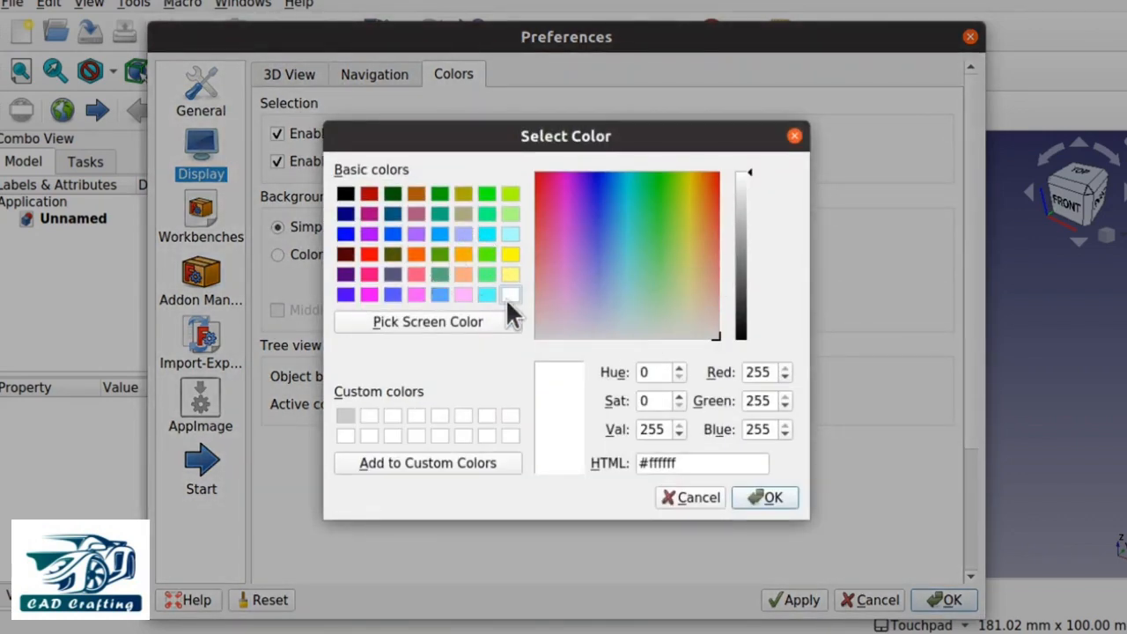
click(772, 497)
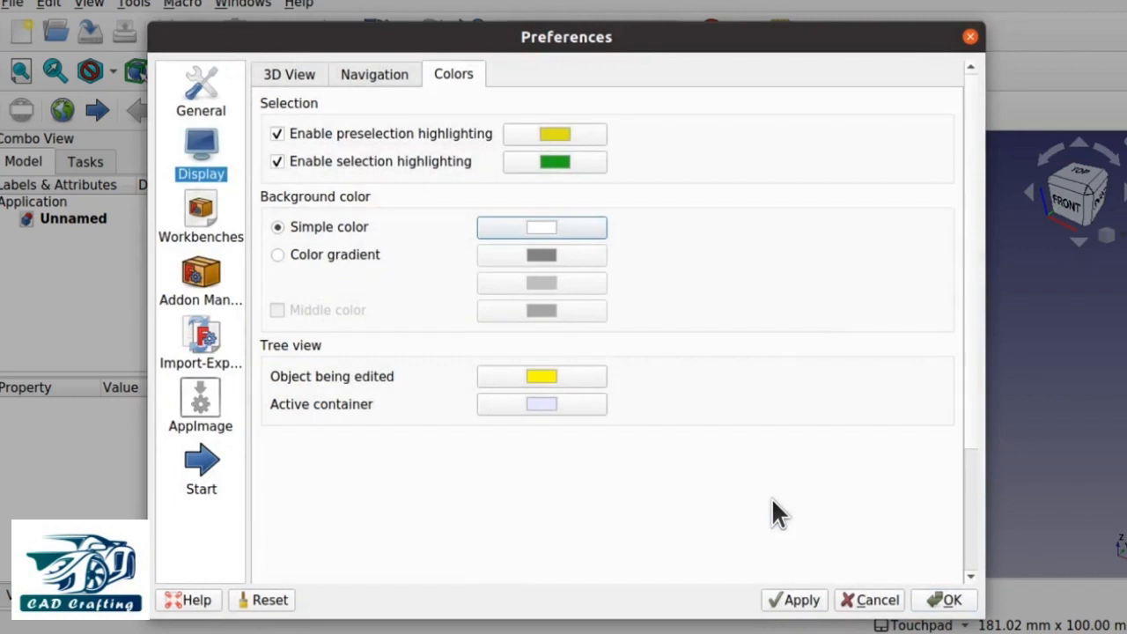
click(801, 595)
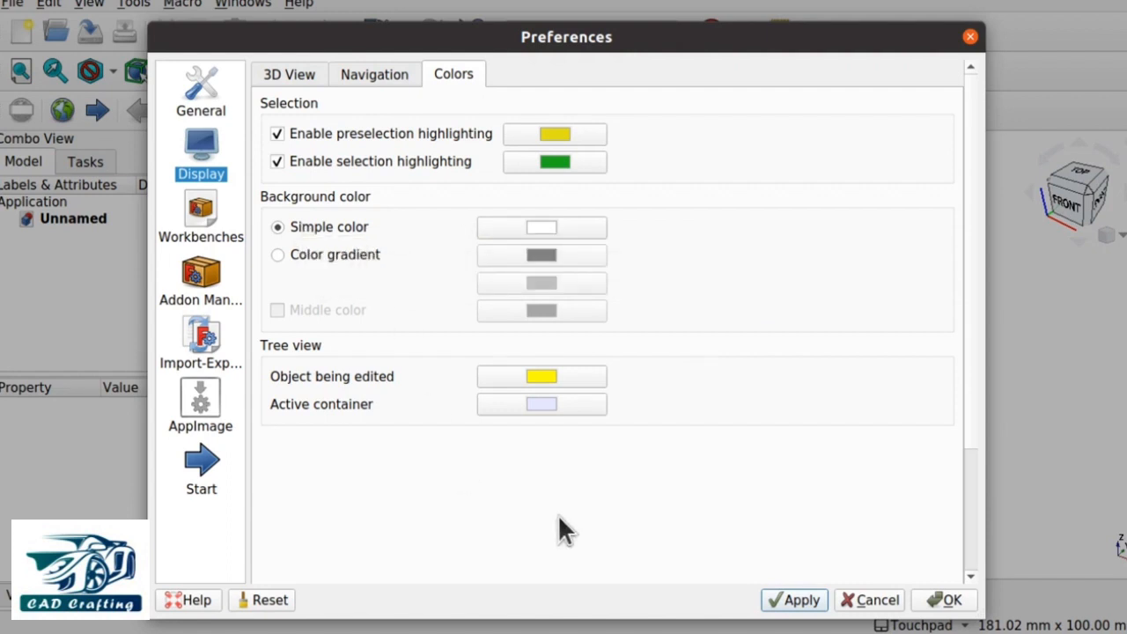
Step: Clear all user settings, exit FreeCAD, and relaunch the weekly-build AppImage from the Downloads folder
click(269, 602)
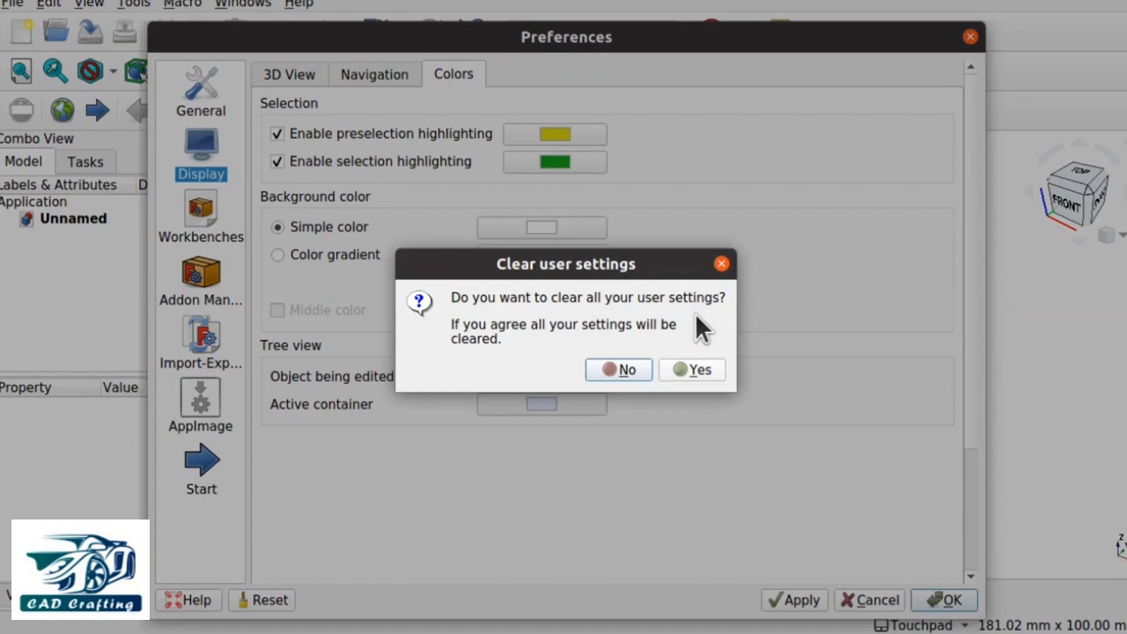
click(693, 370)
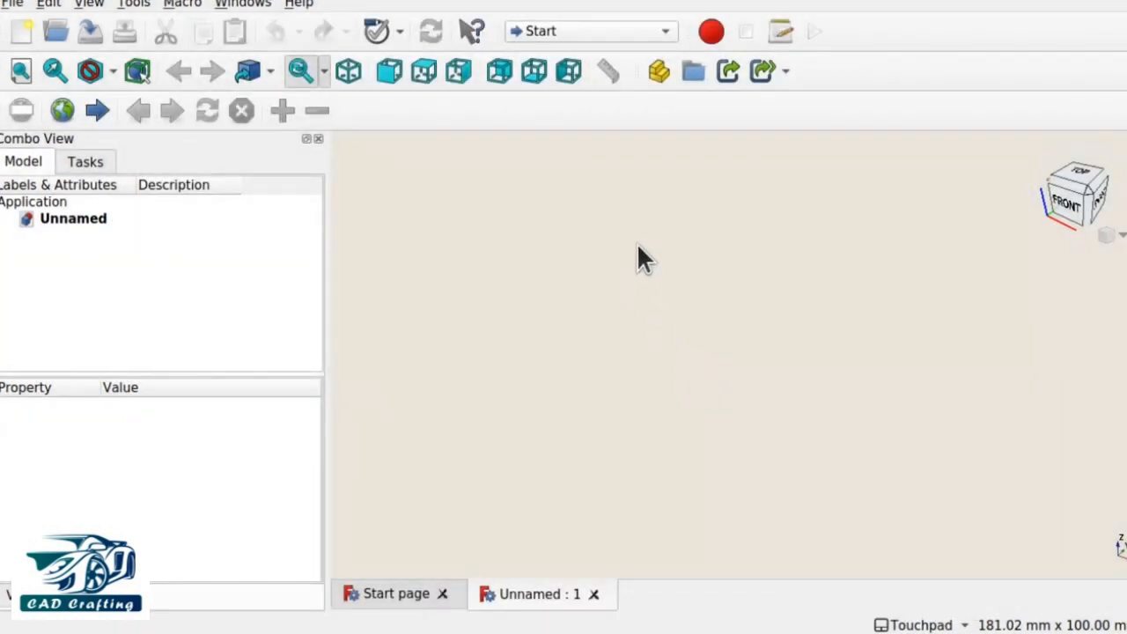
click(11, 4)
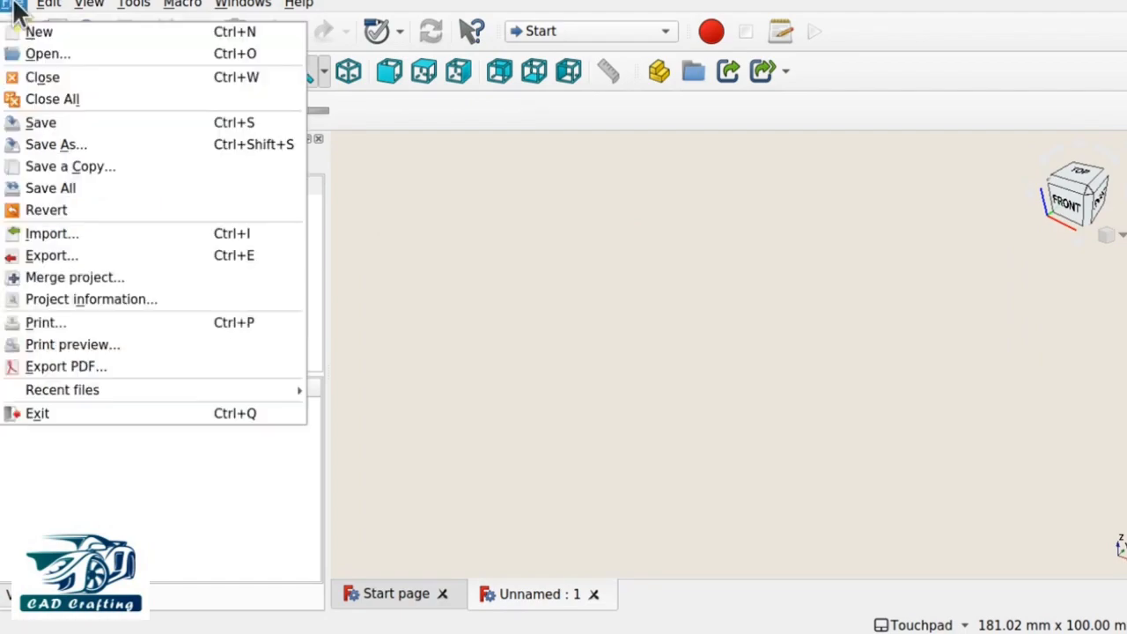
click(88, 419)
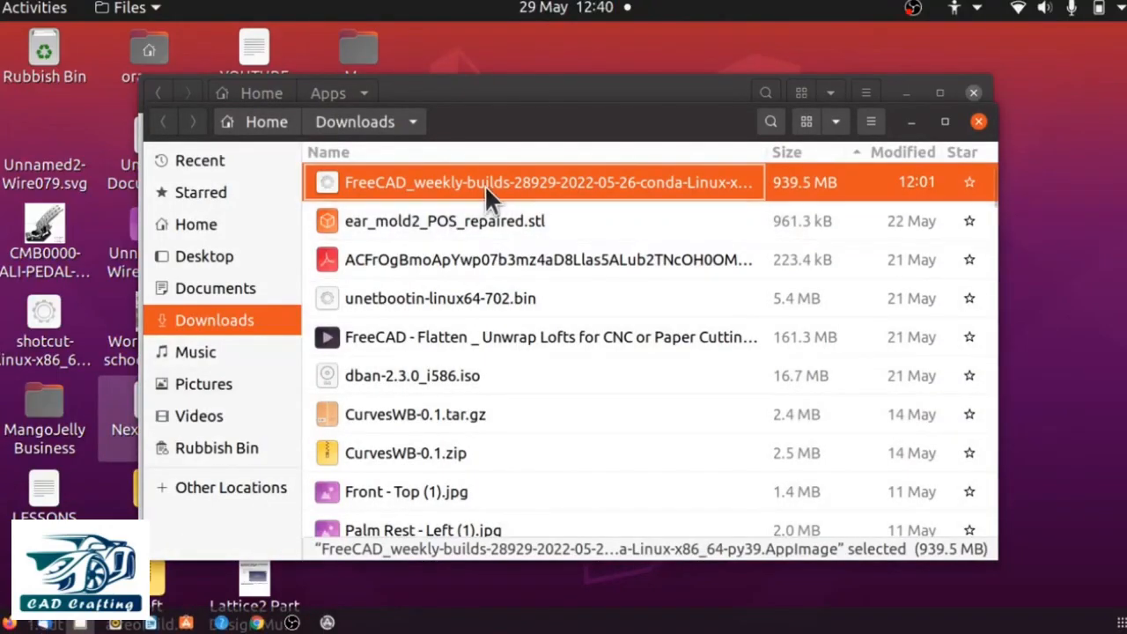
double_click(491, 186)
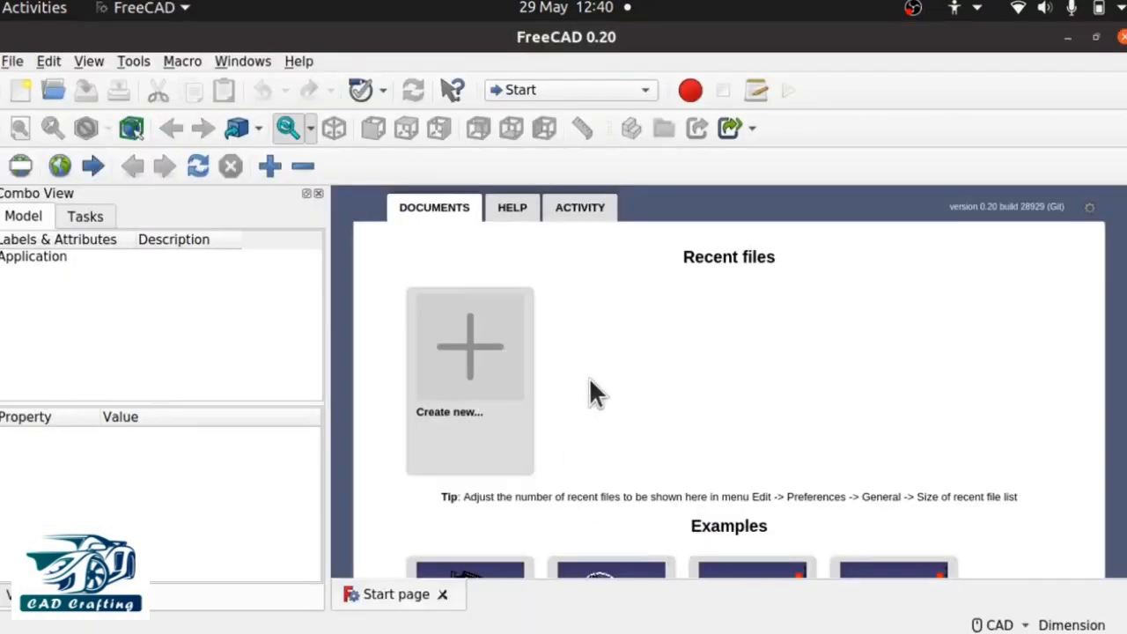
Step: Create a new empty document and switch the window to fullscreen
click(19, 93)
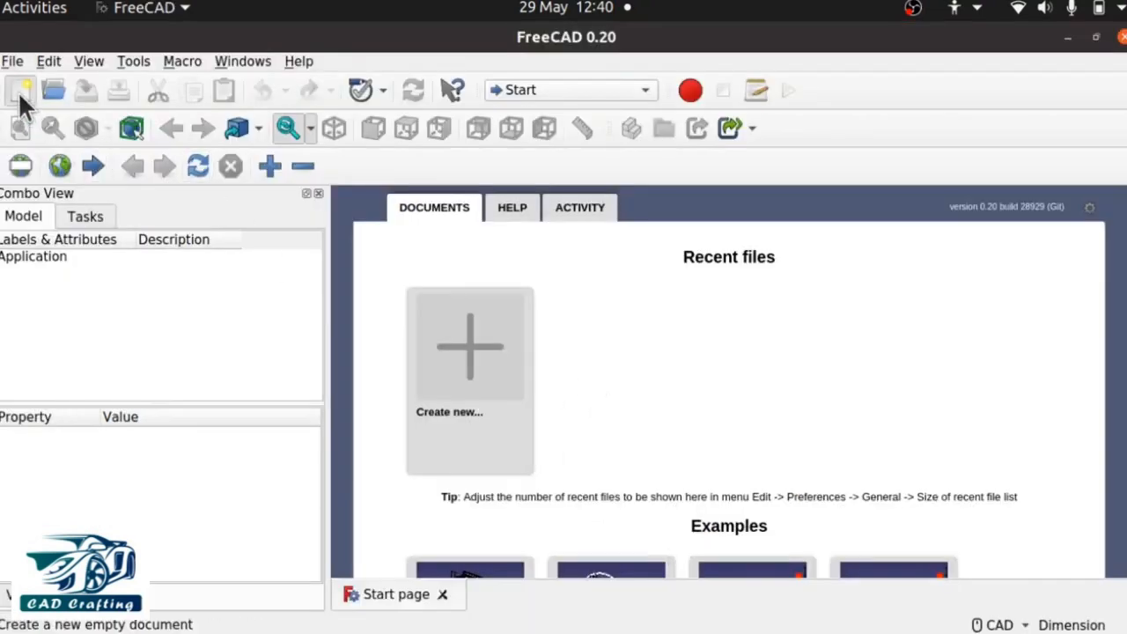
click(92, 61)
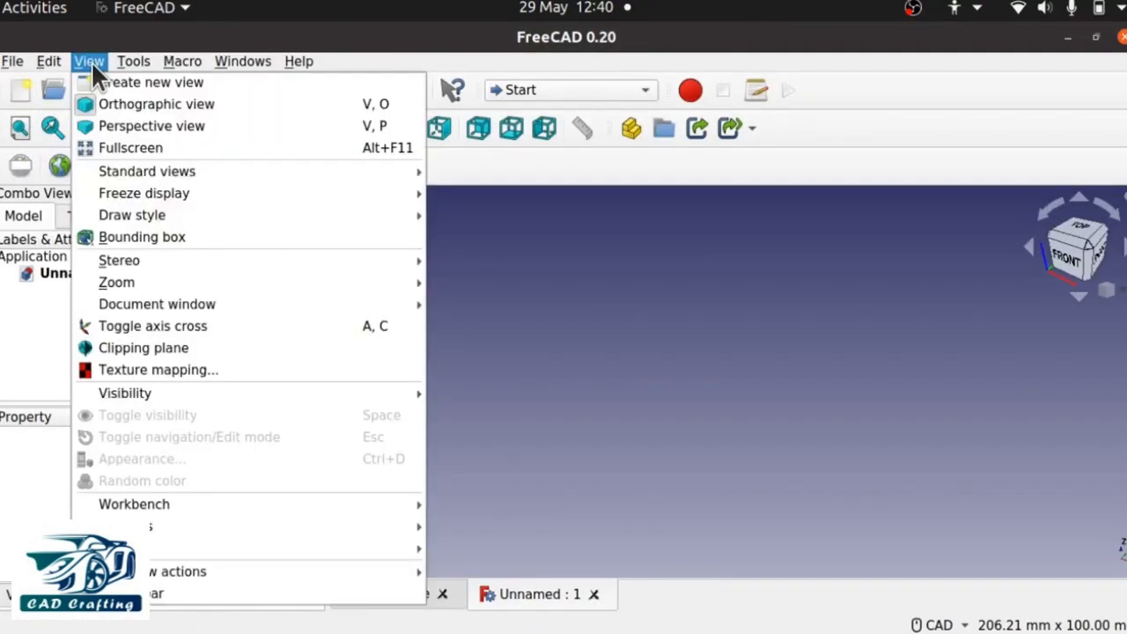
click(141, 144)
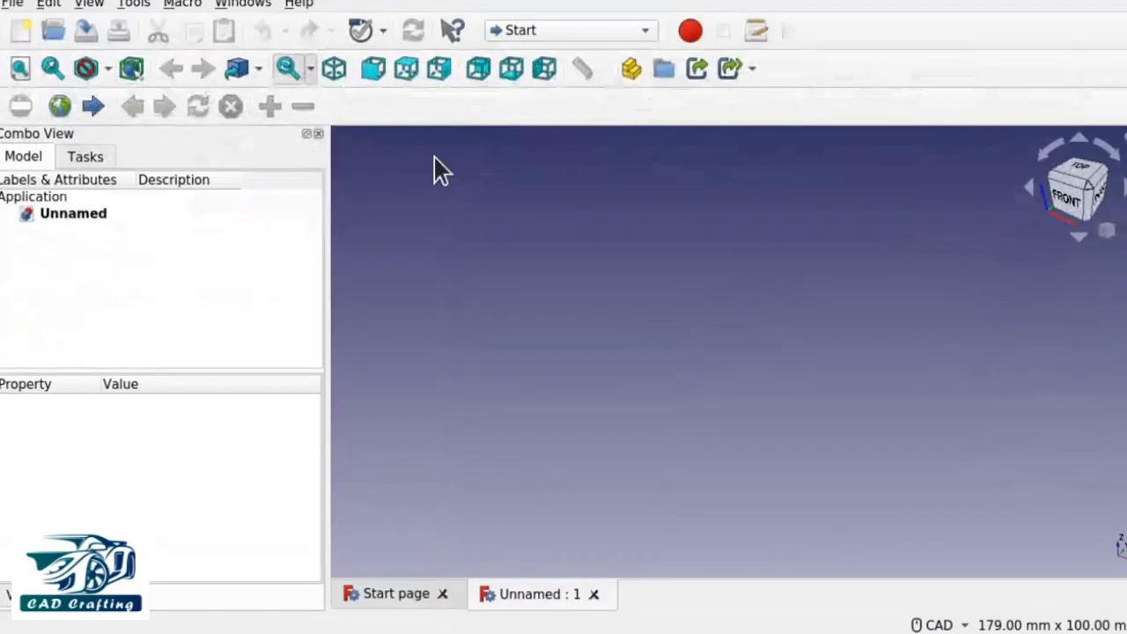
Step: Set the size of toolbar icons to Large (32px) in the general preferences and apply the change
click(49, 3)
click(181, 411)
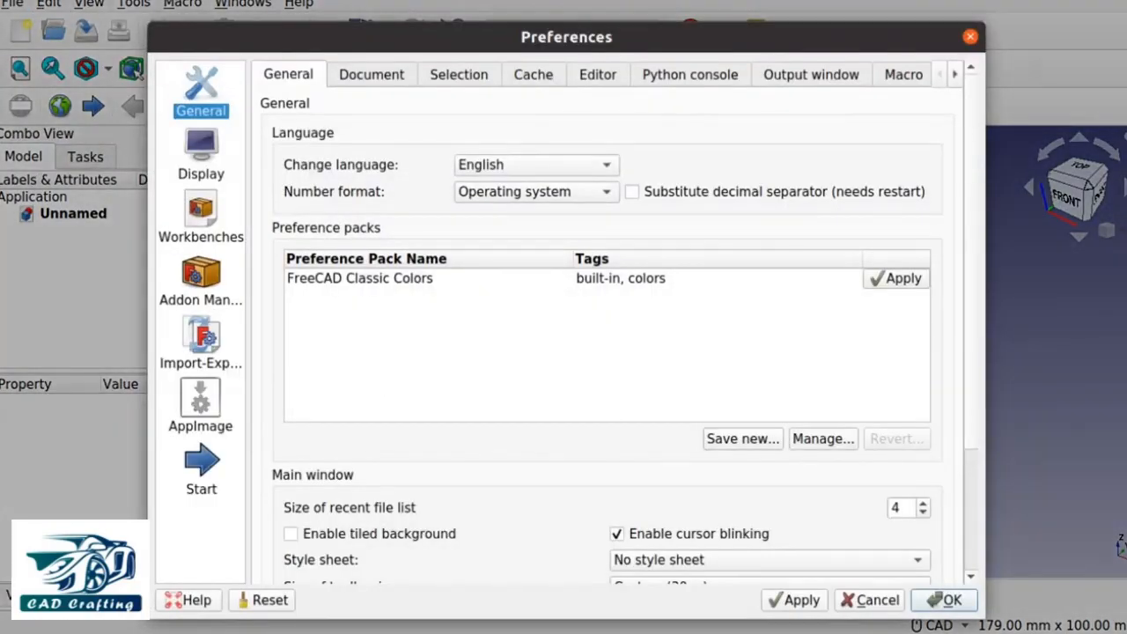
scroll(971, 574, down, 5)
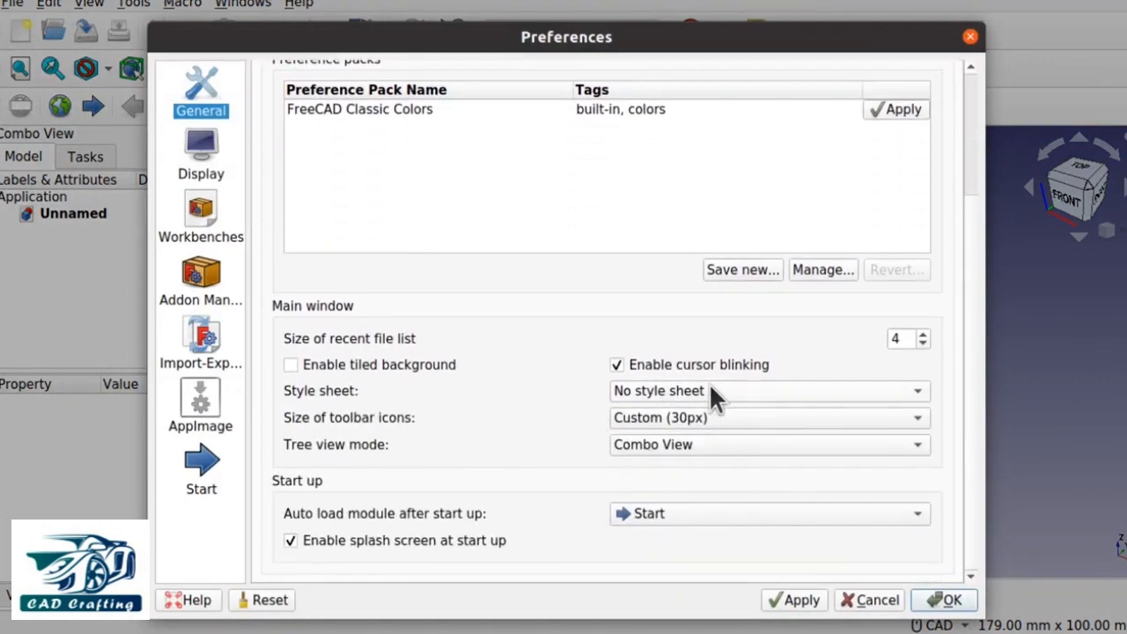
click(659, 417)
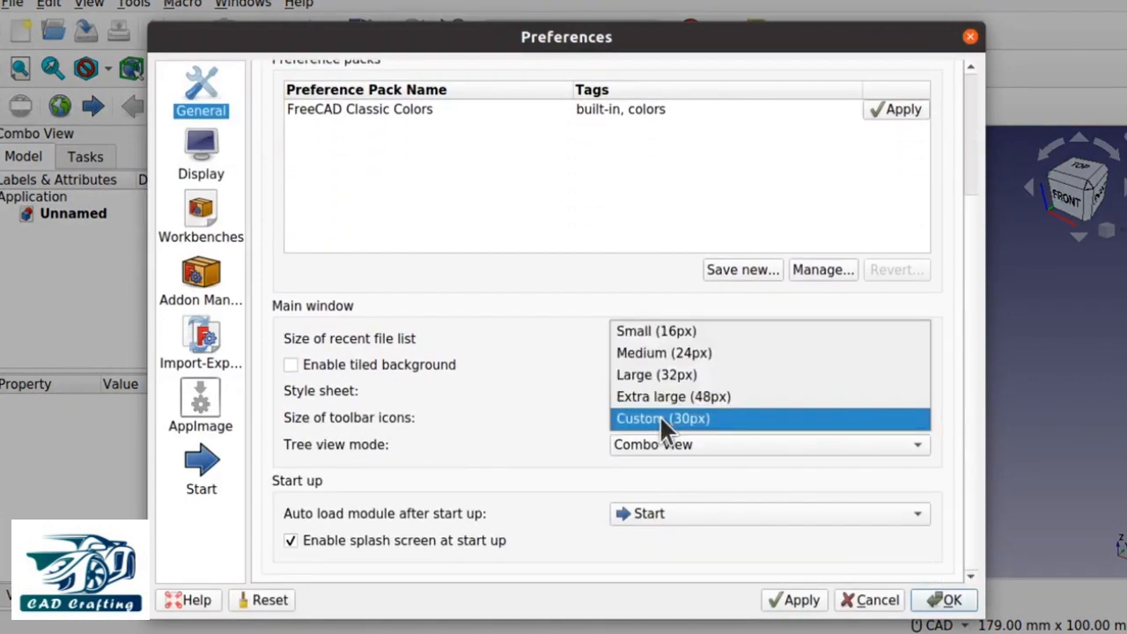
click(692, 374)
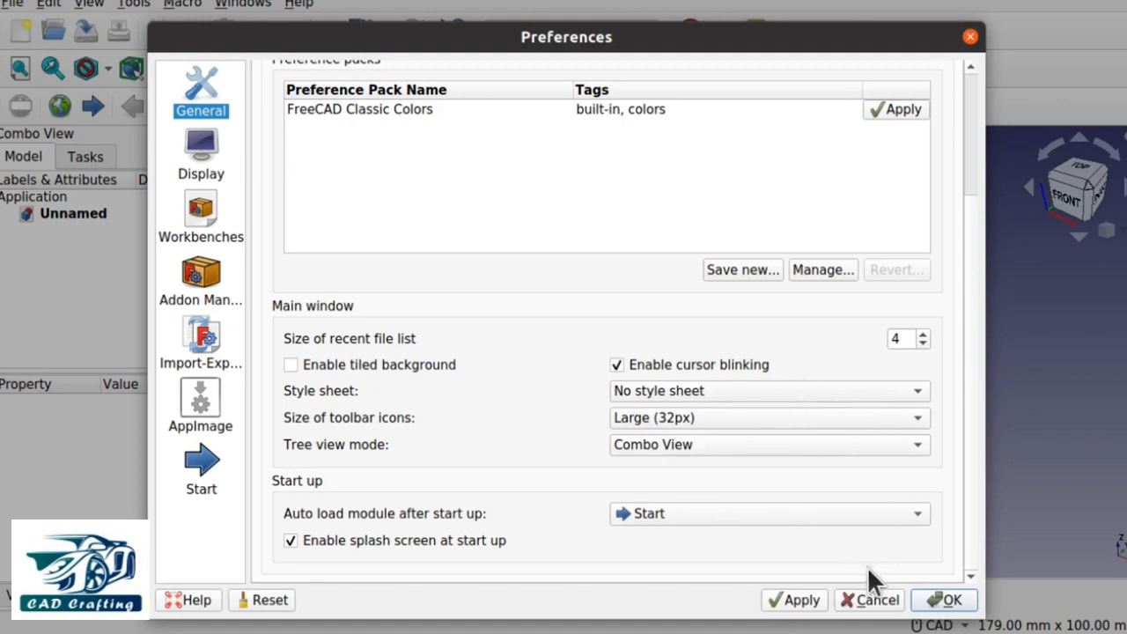
click(801, 602)
click(935, 602)
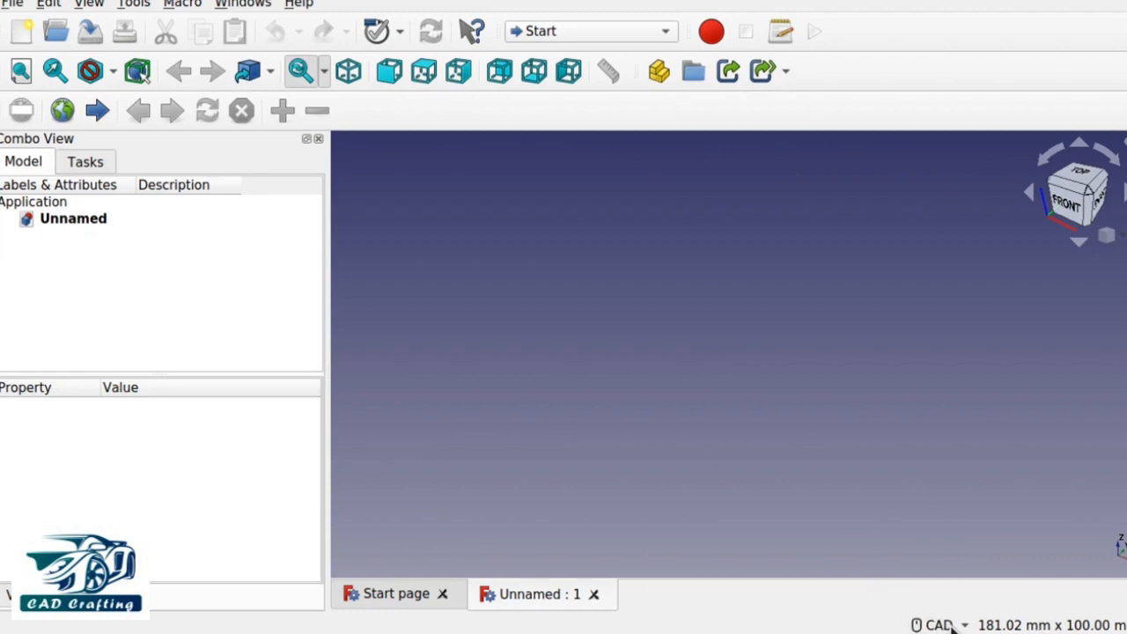
Step: Change the mouse navigation style of the 3D view to Touchpad
click(949, 625)
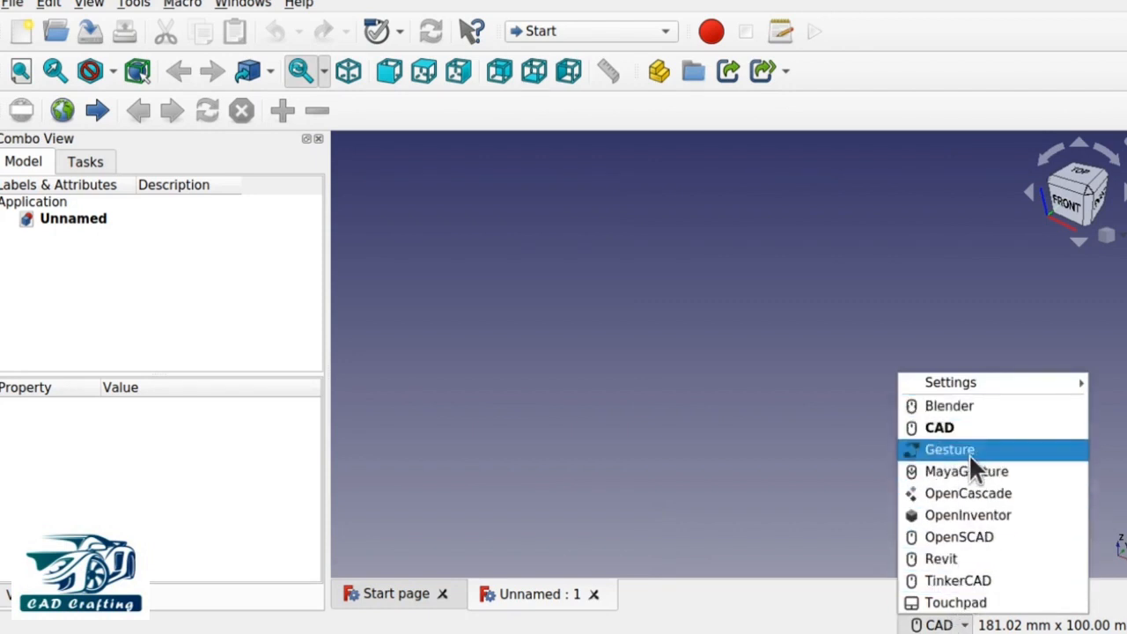
click(986, 604)
mouse_move(920, 625)
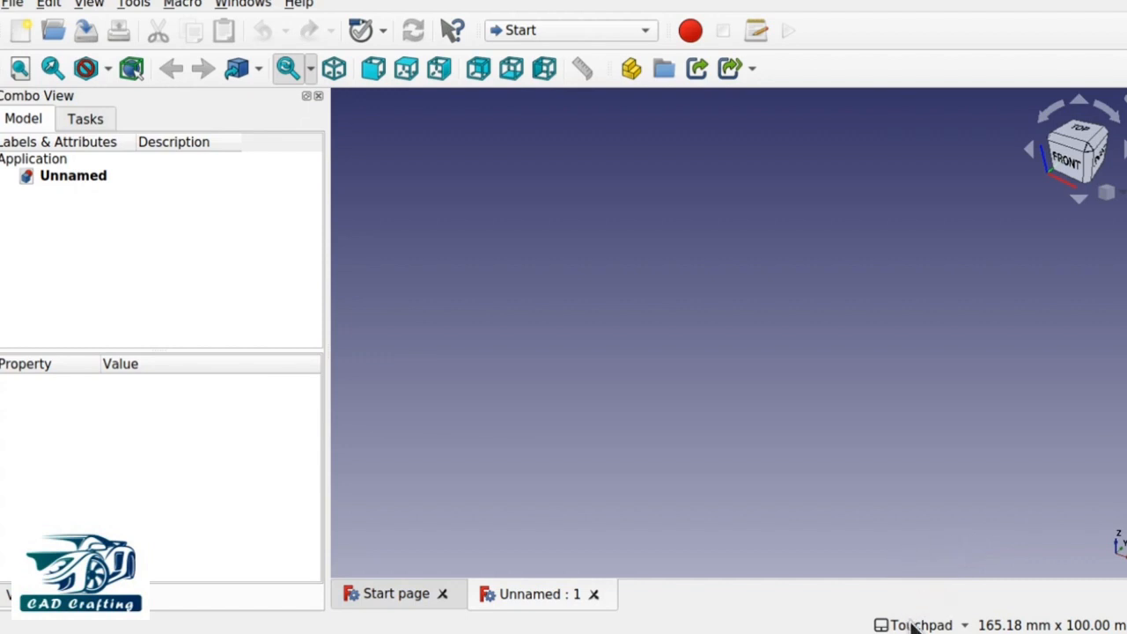
mouse_move(912, 623)
Step: Switch to the Sketcher workbench and create a new sketch on the XY-Plane with a 0.00 mm offset
click(555, 30)
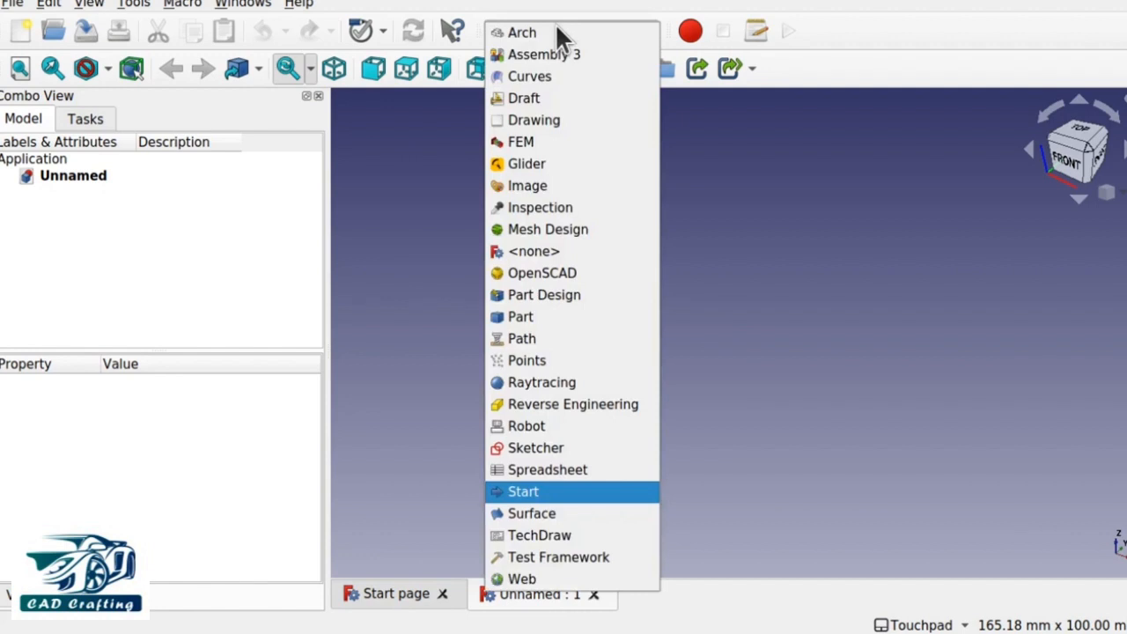
click(588, 447)
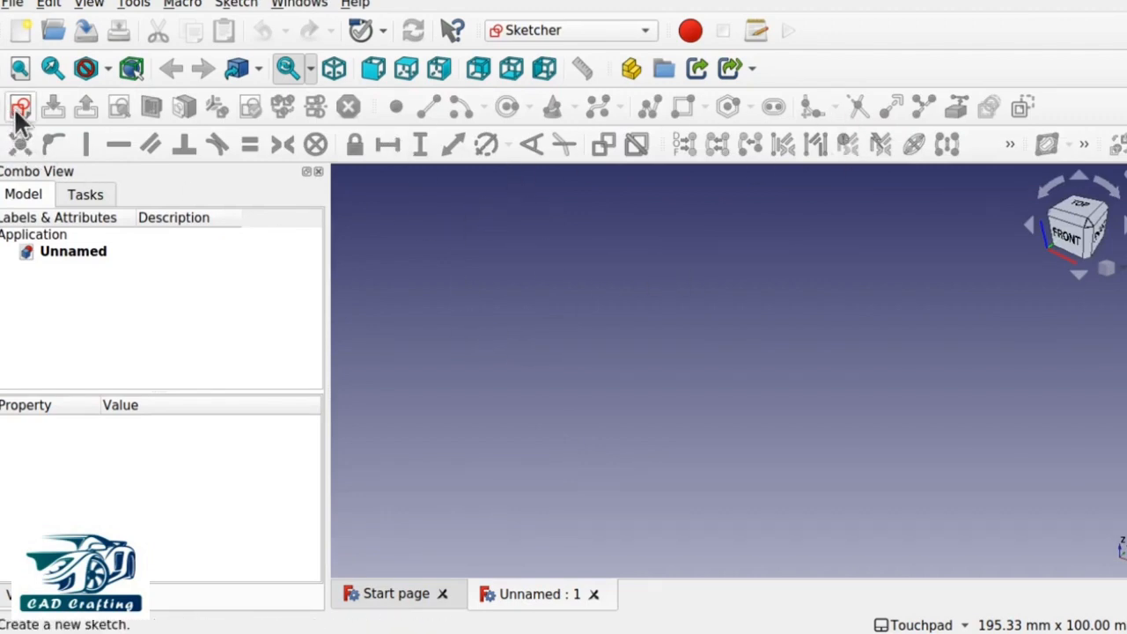
click(236, 6)
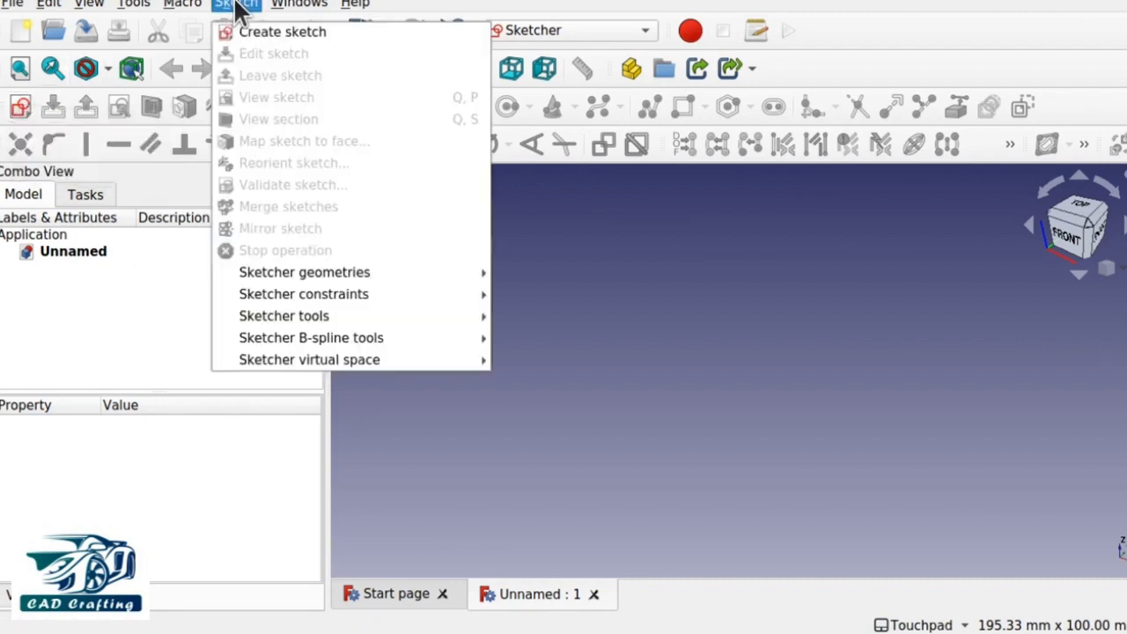
click(275, 31)
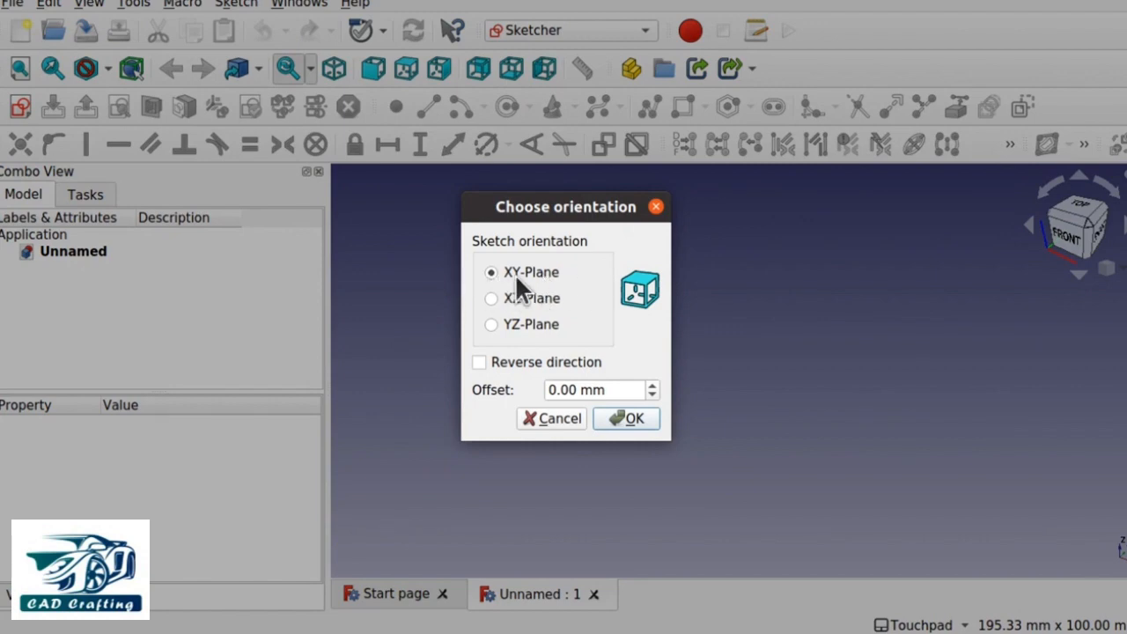
click(639, 418)
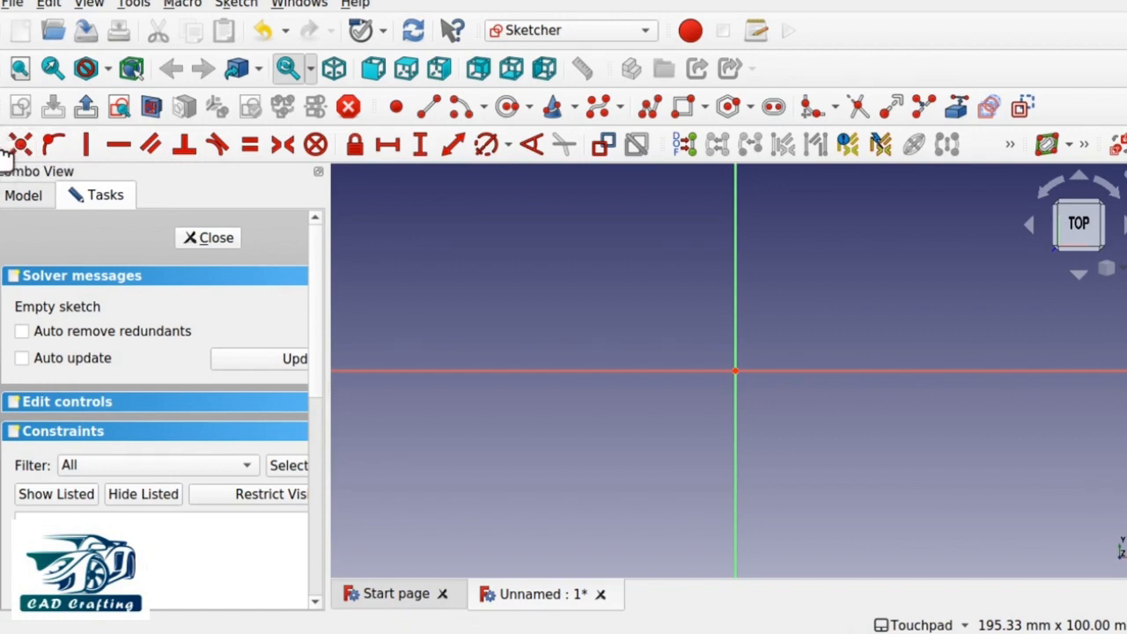
Step: Draw a circle in the sketch's upper-left quadrant, tangent to the horizontal axis, and close the sketch
mouse_move(9, 143)
mouse_down()
mouse_move(50, 161)
mouse_move(333, 203)
mouse_move(11, 144)
mouse_up()
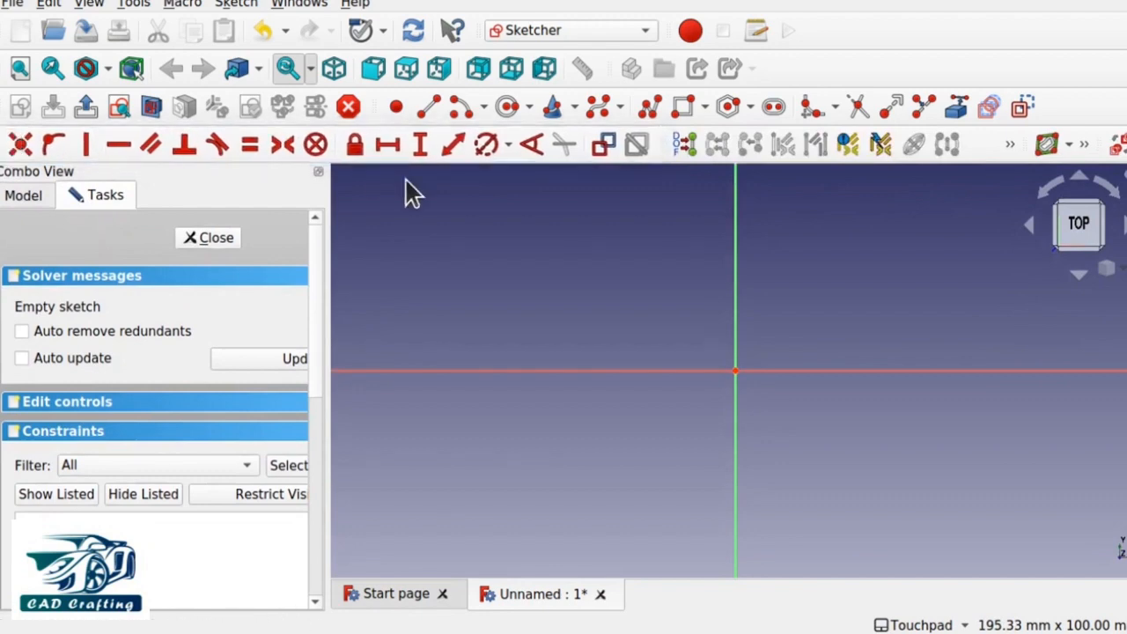
click(1013, 145)
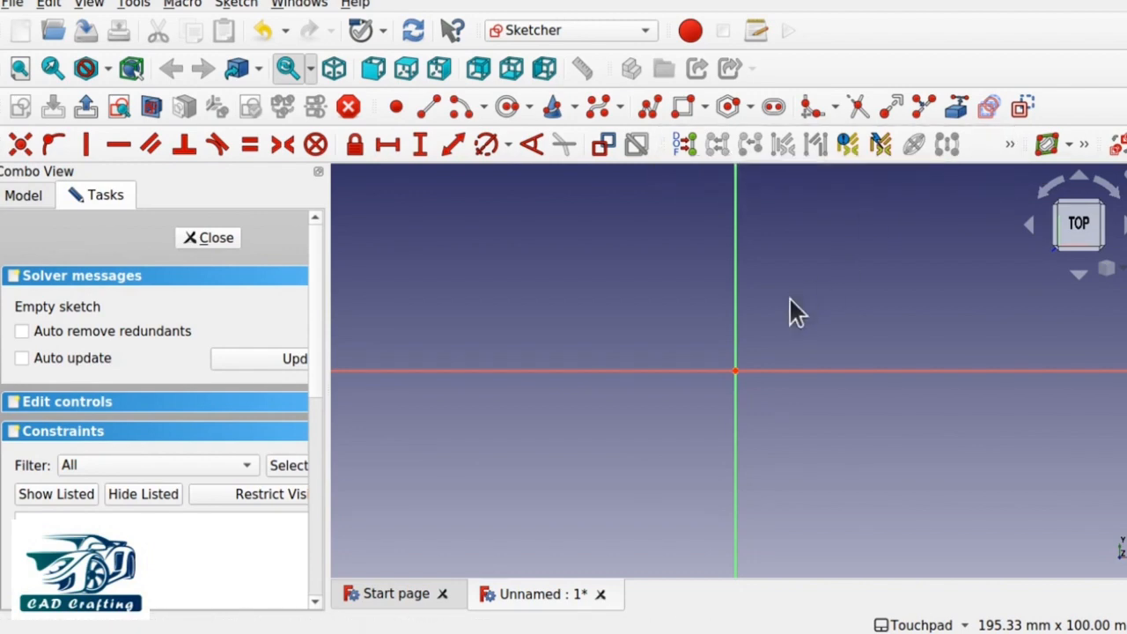
click(505, 119)
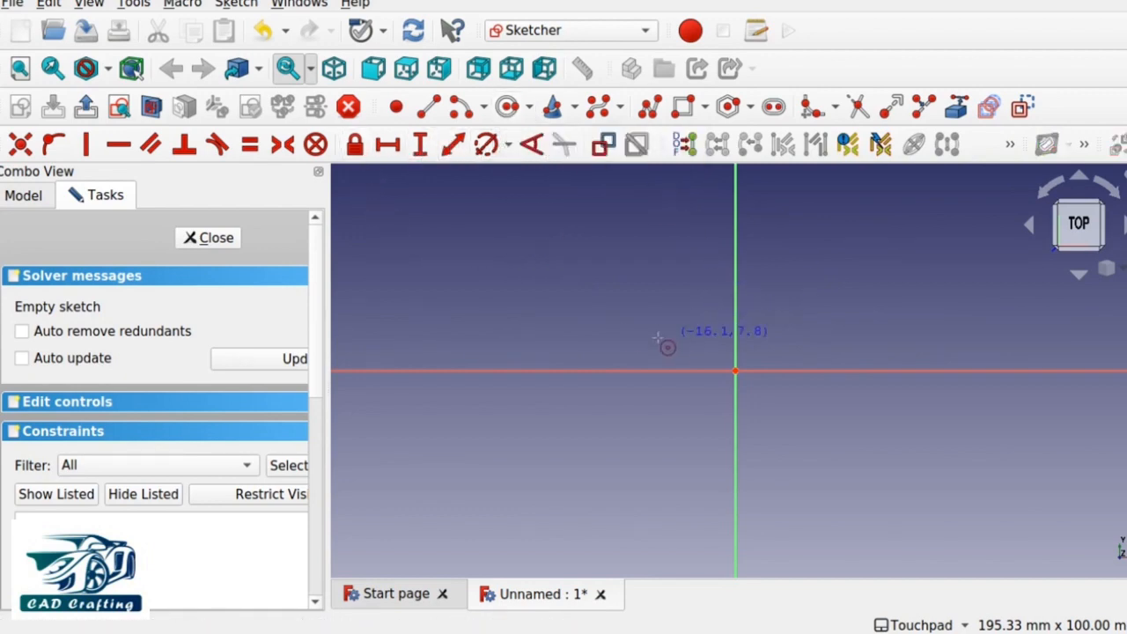
click(614, 312)
click(614, 370)
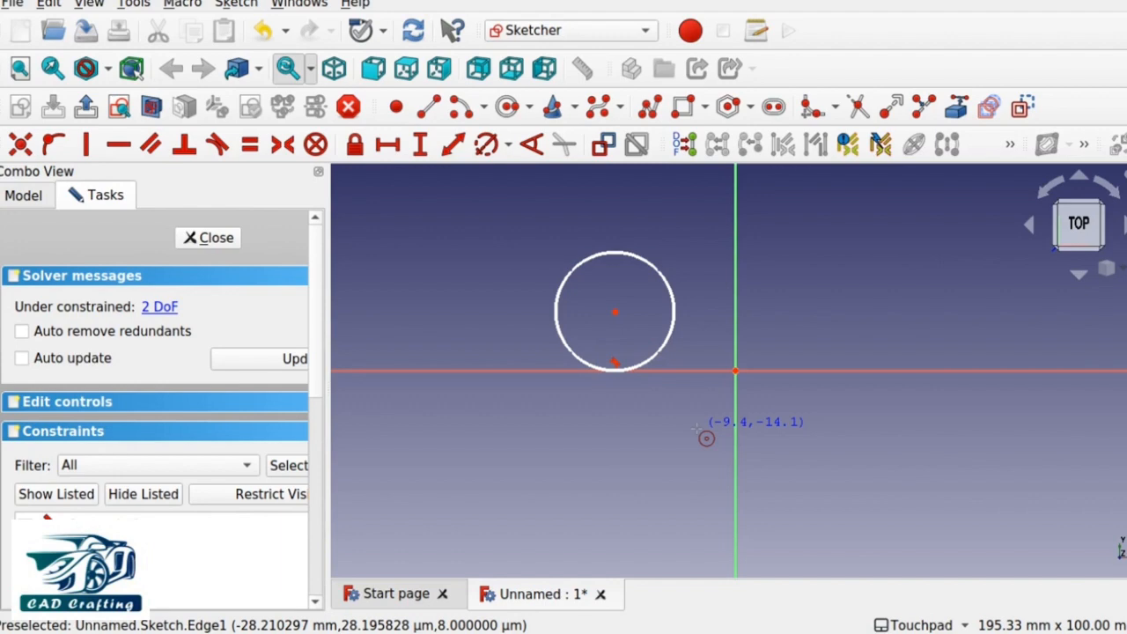
click(212, 238)
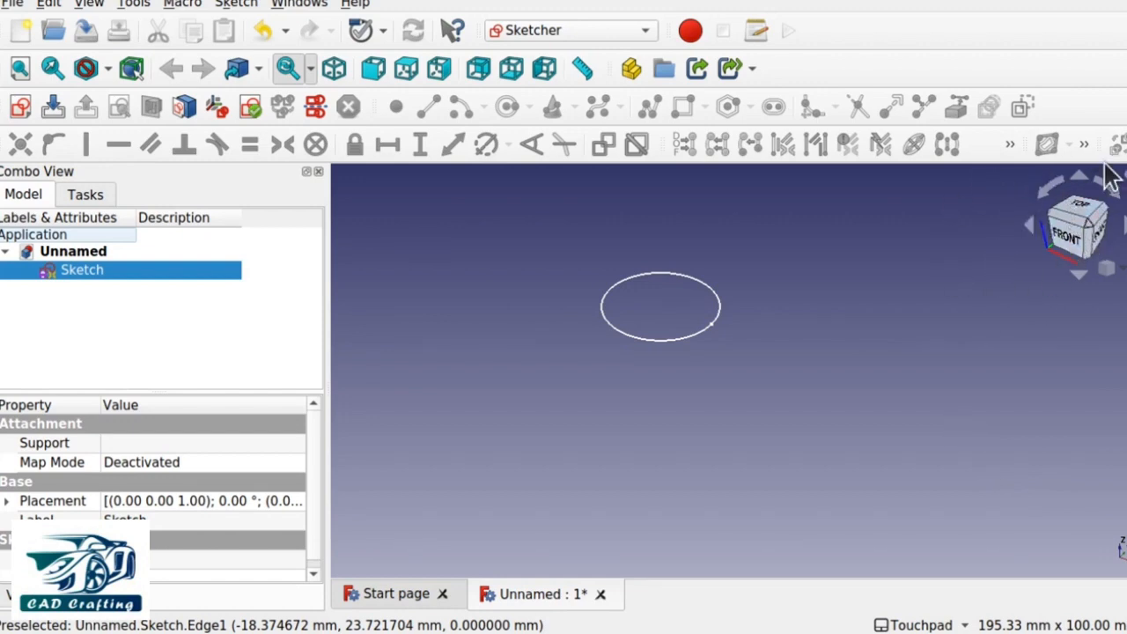
Step: Examine the circle from the top, left and bottom with the navigation cube, including an in-plane rotation both ways
click(1081, 220)
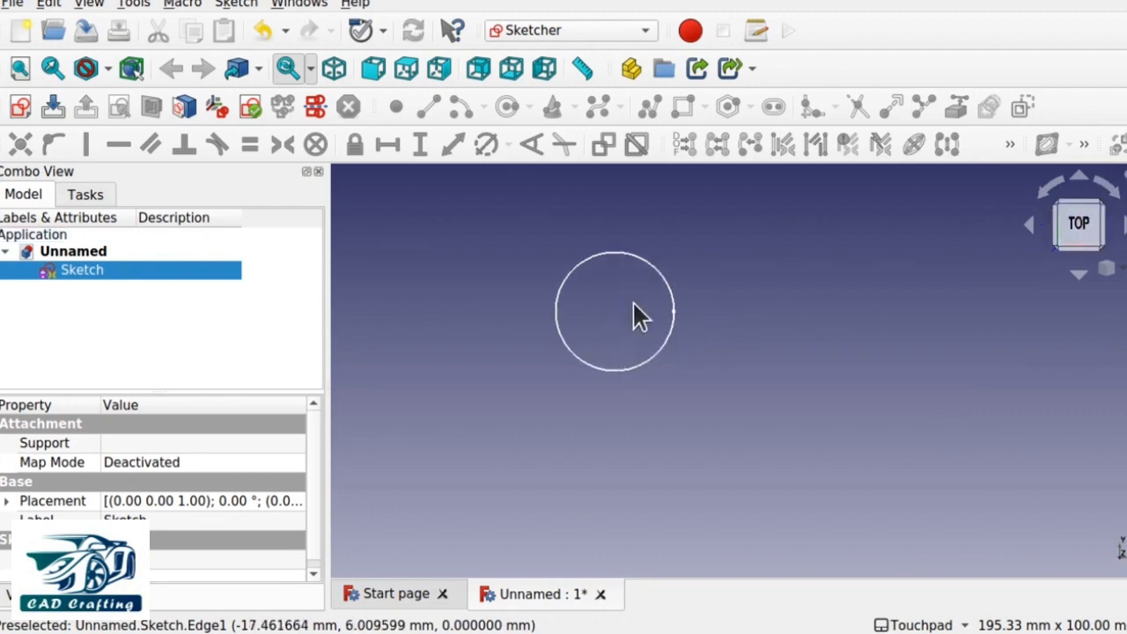
click(1124, 230)
click(1124, 231)
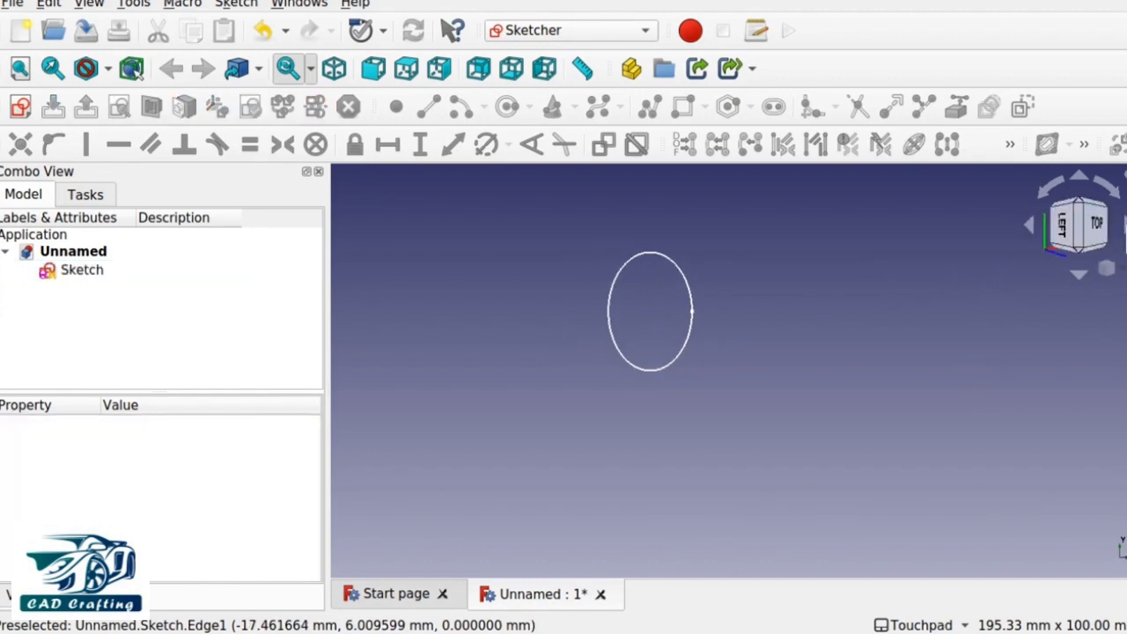
click(1124, 230)
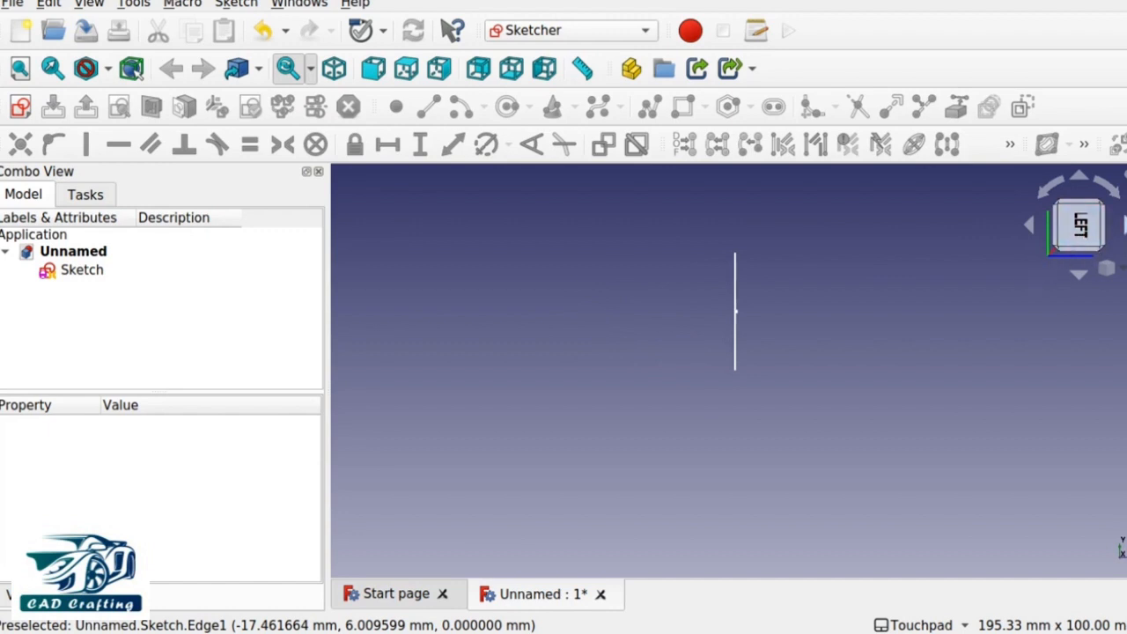
click(1124, 231)
click(1124, 231)
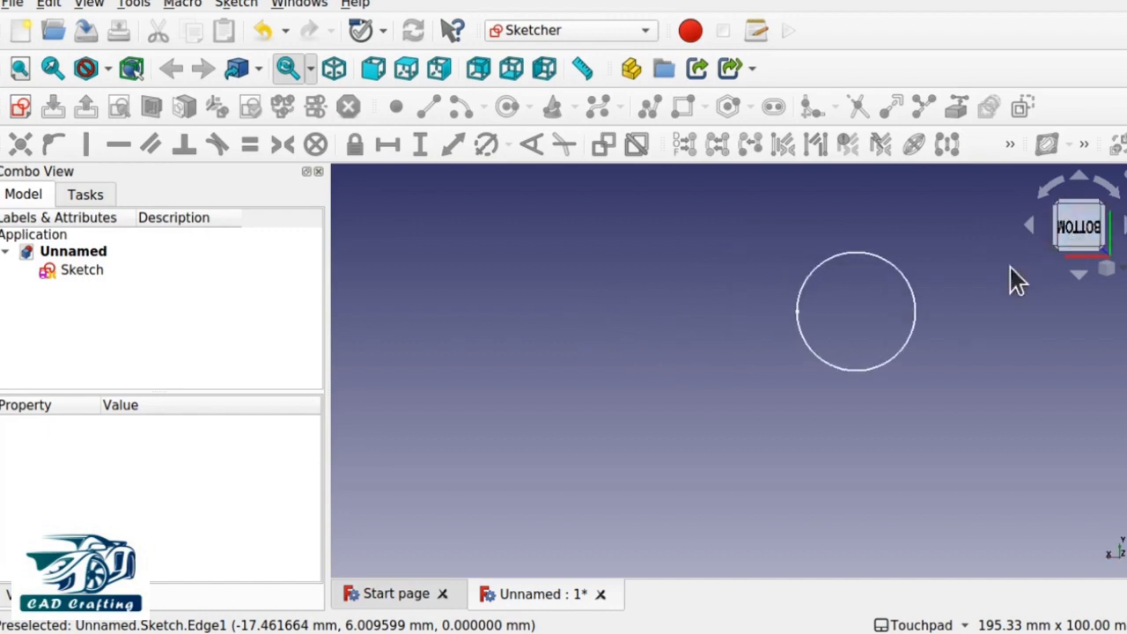
click(1049, 193)
click(1049, 194)
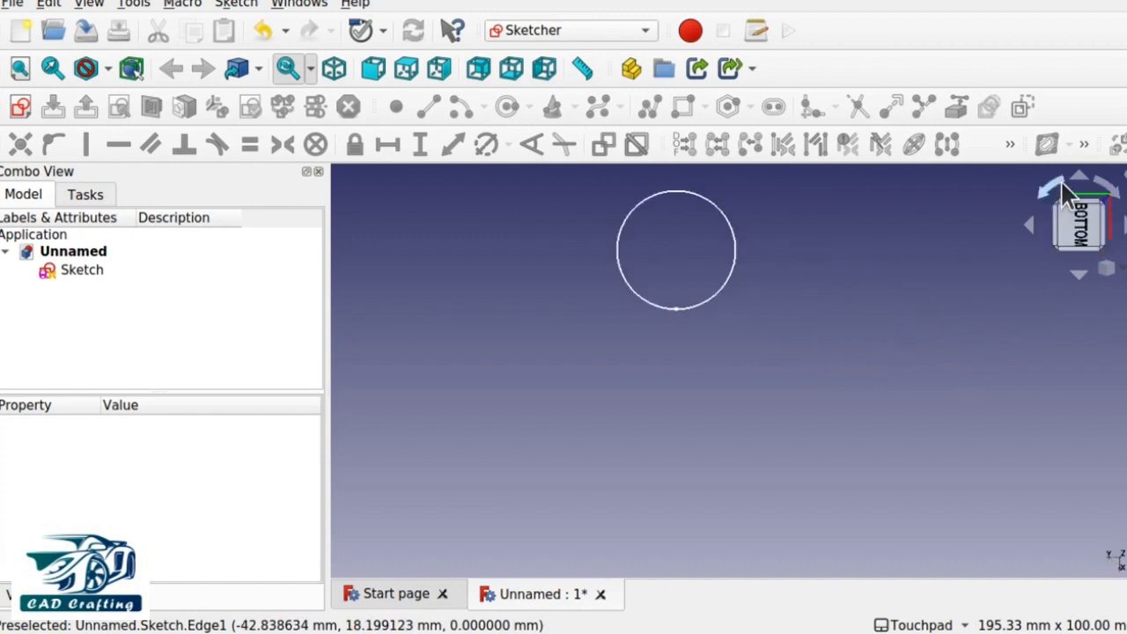
click(1109, 196)
click(1110, 195)
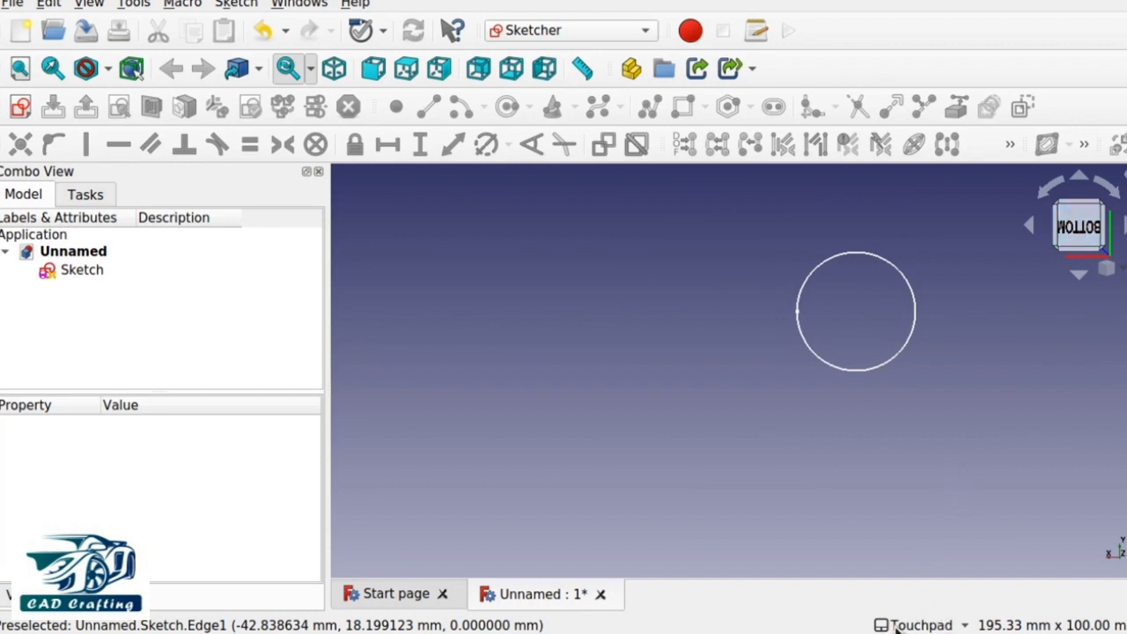
Step: Orbit the 3D view around the circle using the Touchpad navigation style
mouse_move(918, 627)
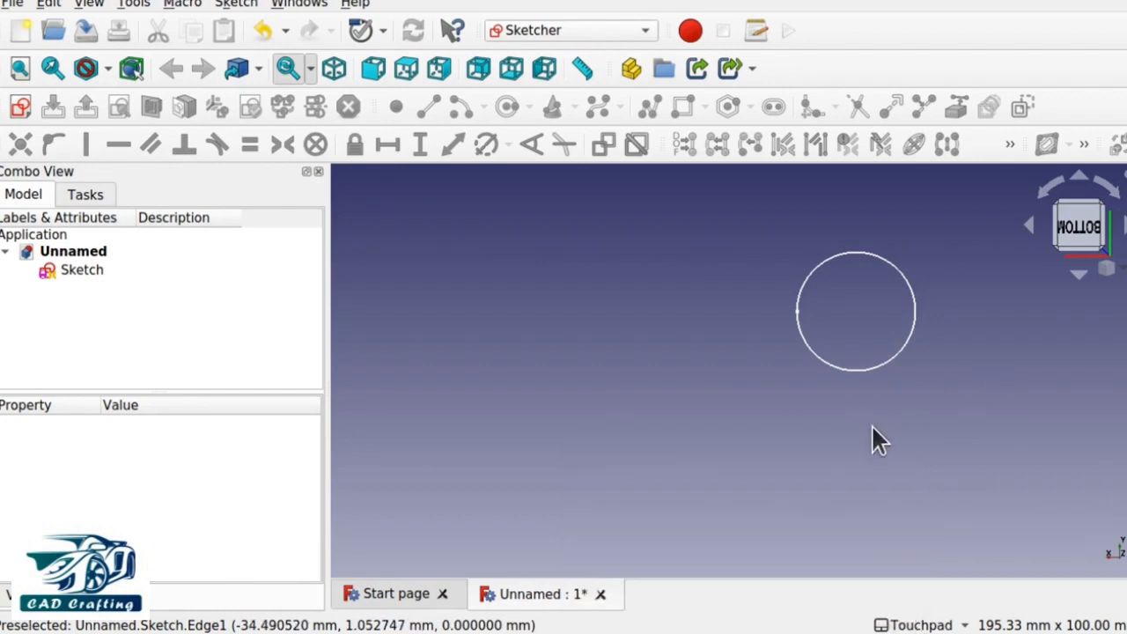
alt+drag(871, 426, 521, 363)
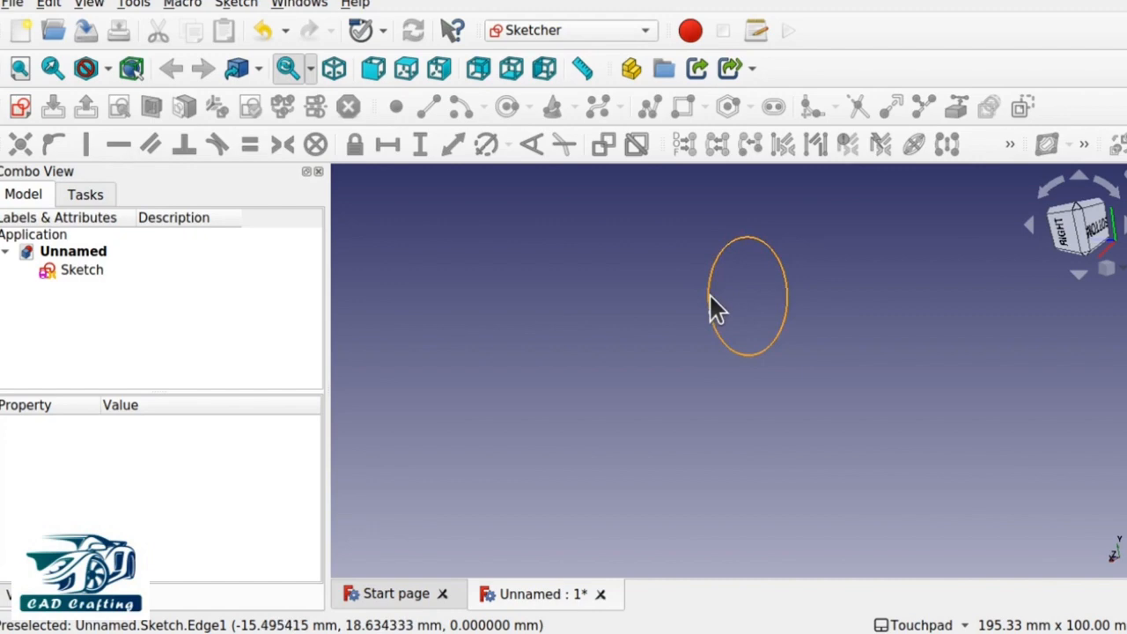
shift+drag(708, 294, 670, 286)
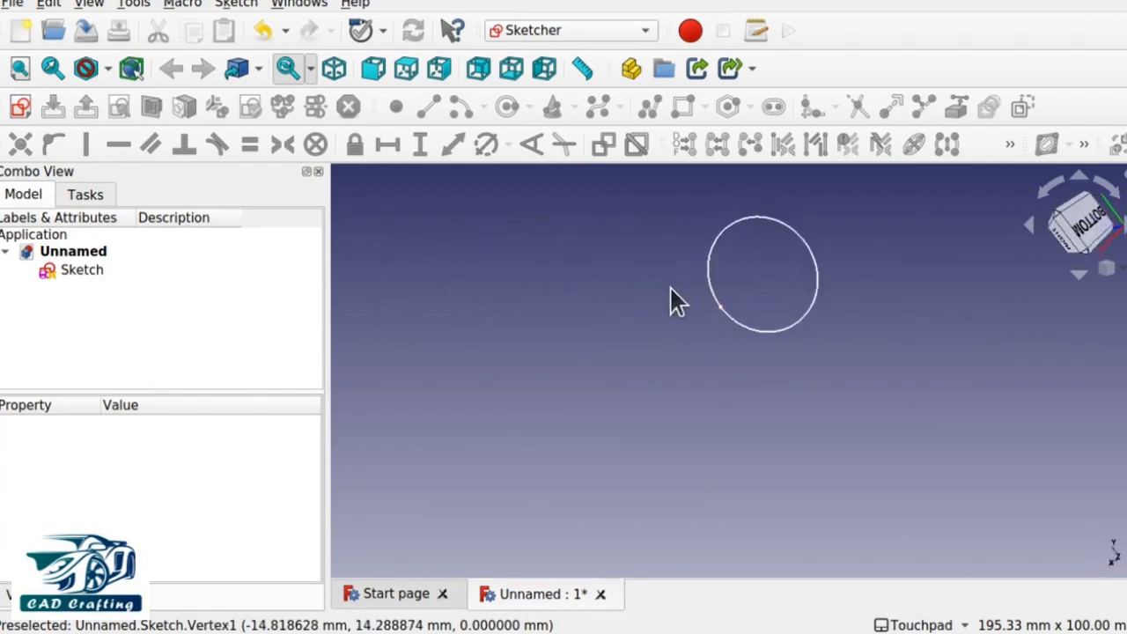
Step: Reopen the existing sketch, add a second, larger circle in the lower-right quadrant, and close the sketch
click(79, 269)
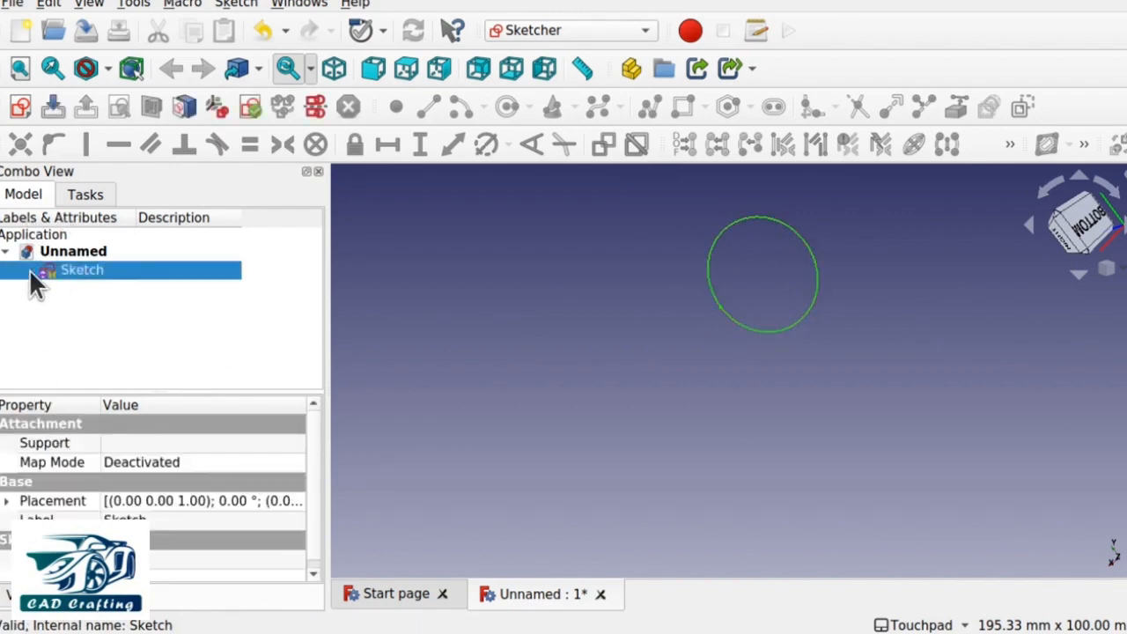
double_click(85, 269)
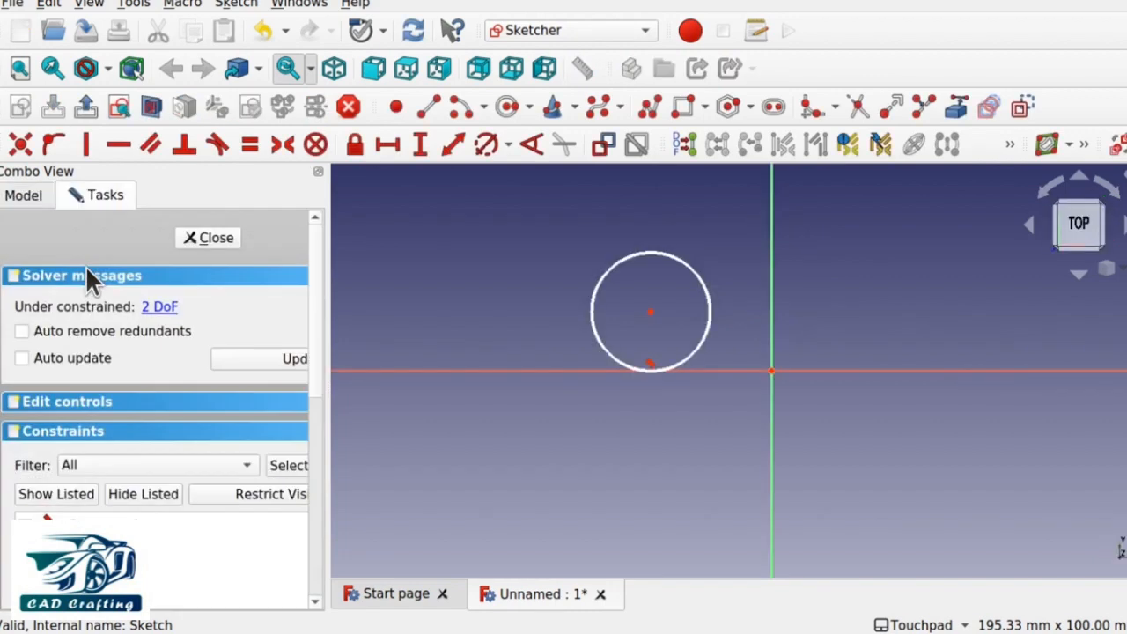
click(510, 115)
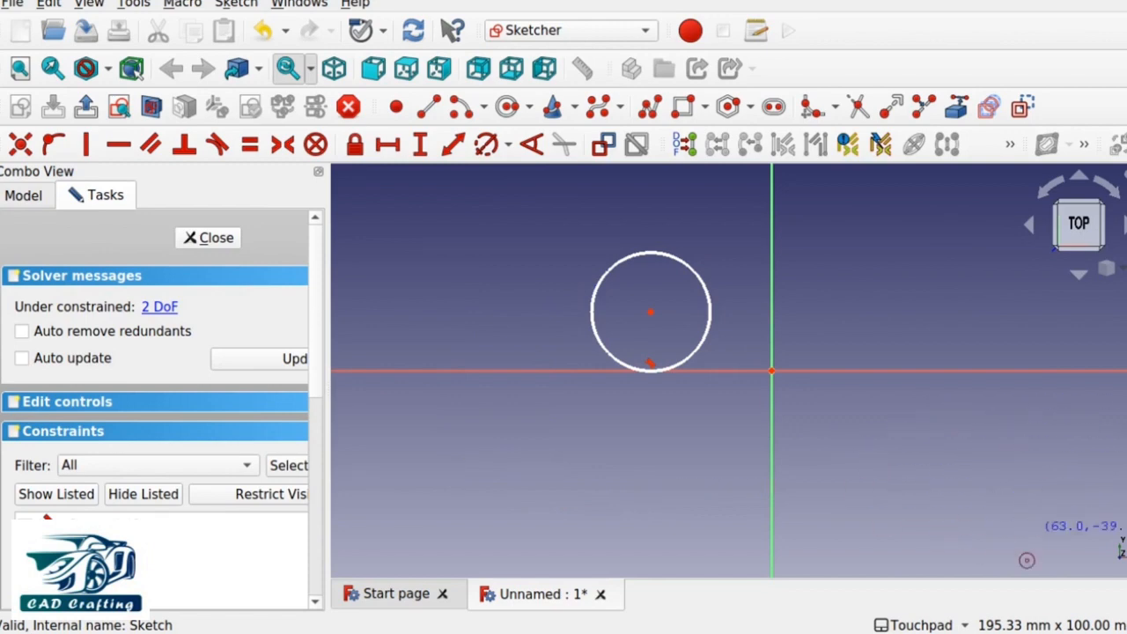
click(941, 469)
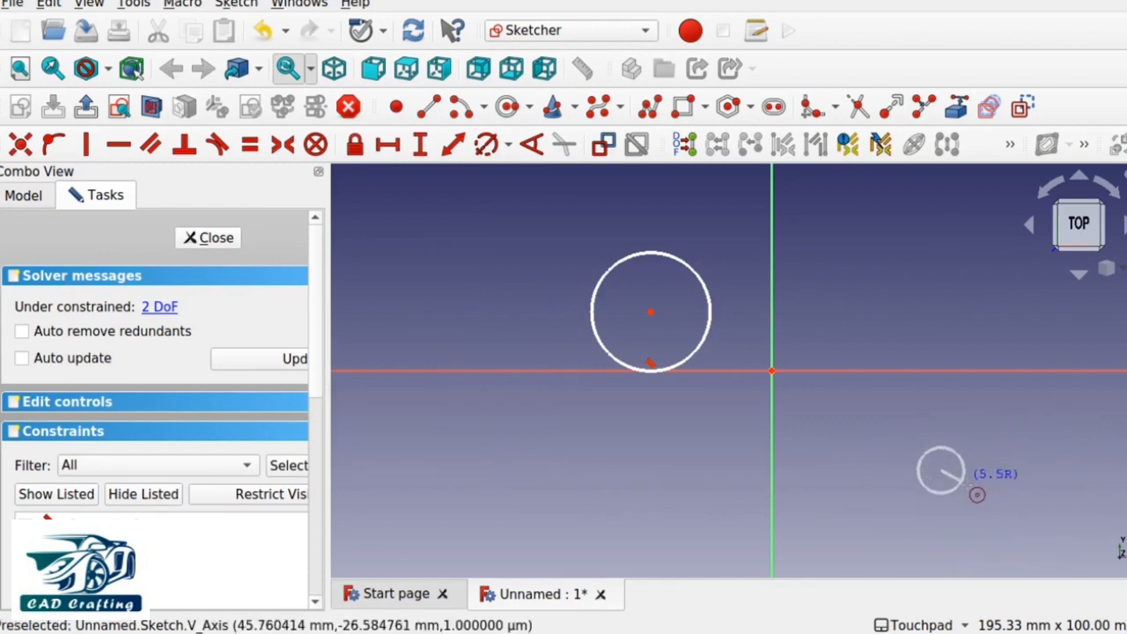
click(1032, 526)
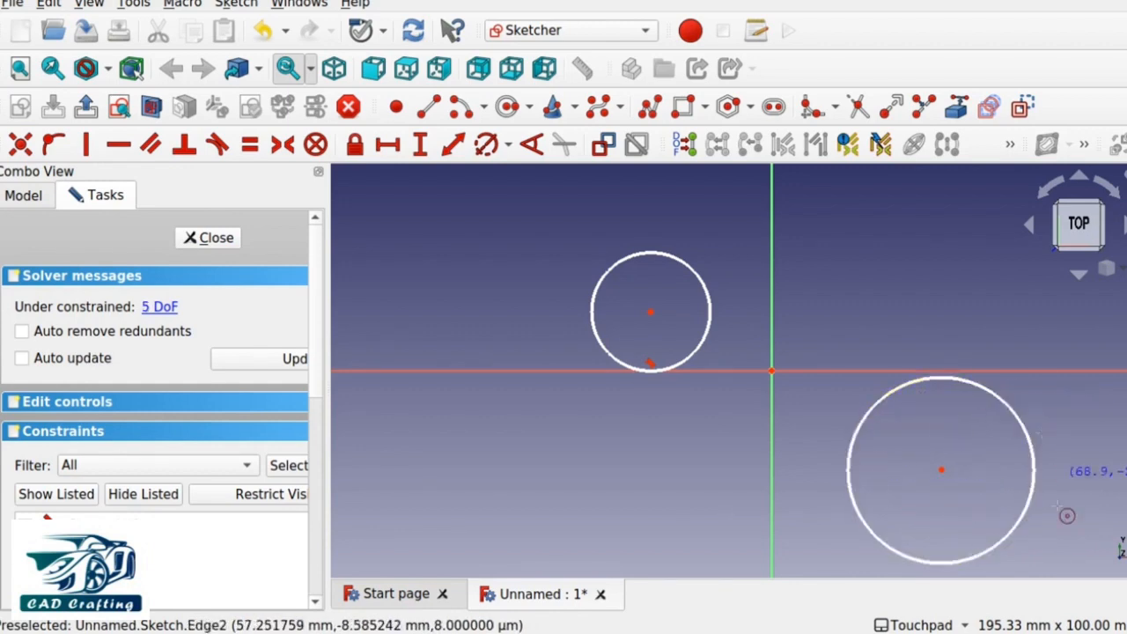
click(209, 238)
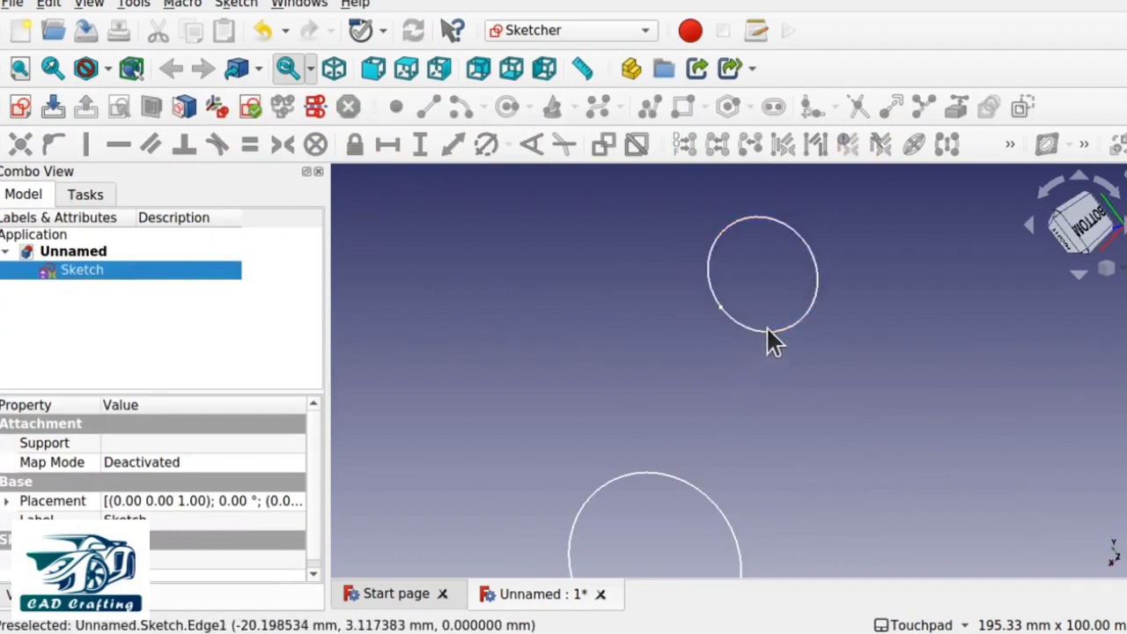
Step: Orbit the 3D view around both circles until they are seen from the top side
middle_drag(763, 331, 786, 305)
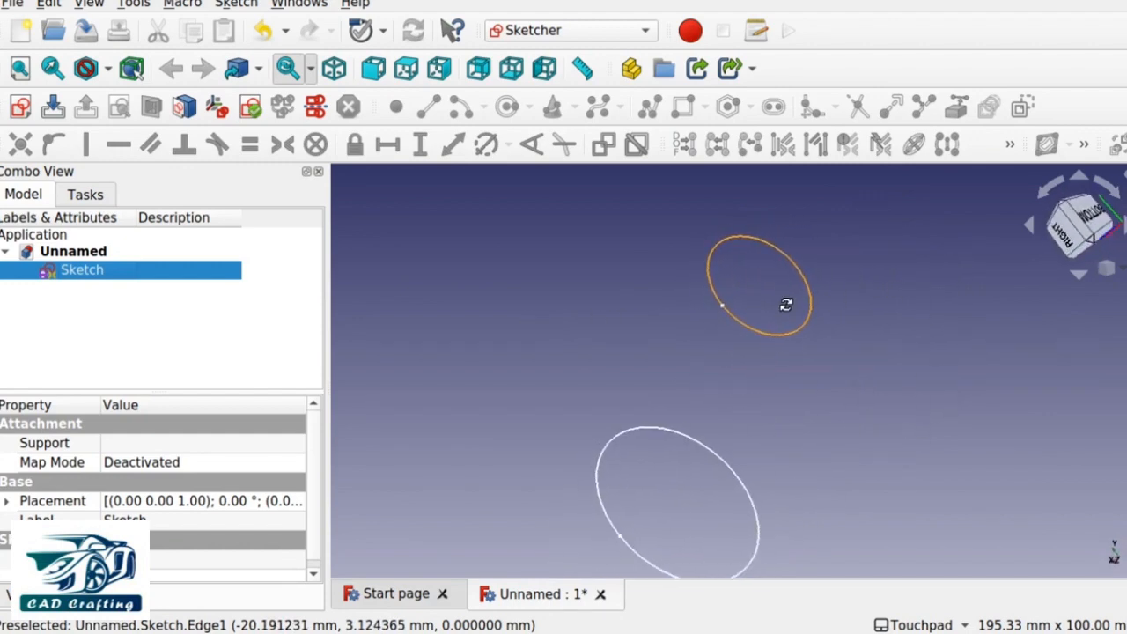
middle_drag(698, 438, 572, 540)
middle_drag(629, 397, 763, 378)
middle_drag(912, 314, 881, 284)
middle_drag(817, 402, 752, 375)
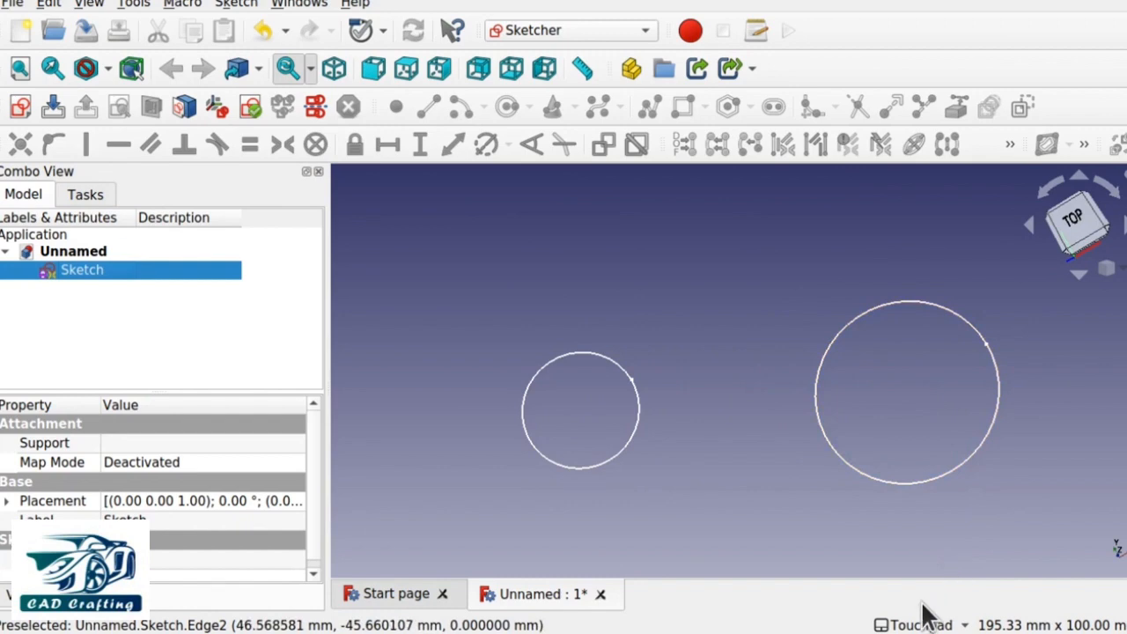
mouse_move(931, 629)
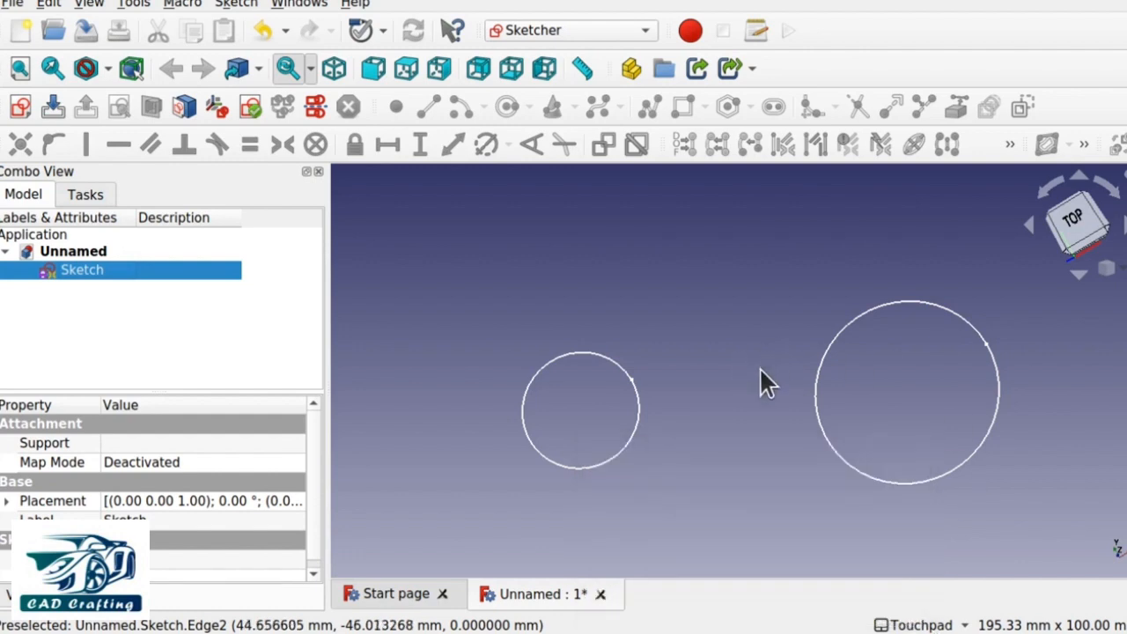
Step: Zoom the 3D view repeatedly in and out around the area between the two circles
scroll(760, 369, down, 3)
scroll(761, 369, up, 6)
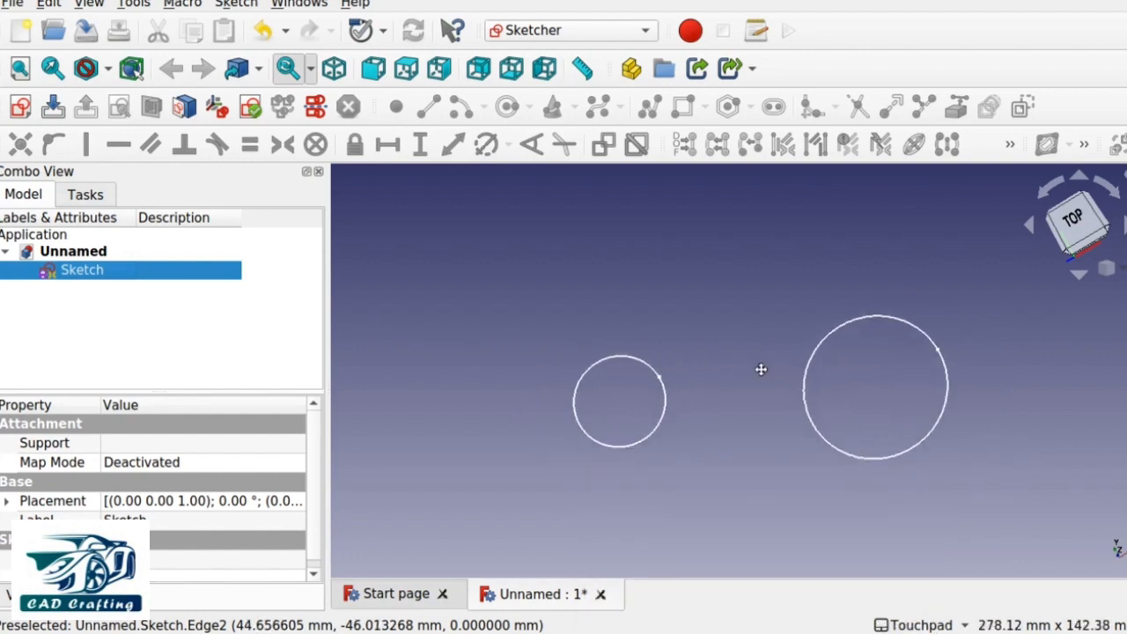
scroll(761, 369, up, 3)
scroll(761, 369, down, 6)
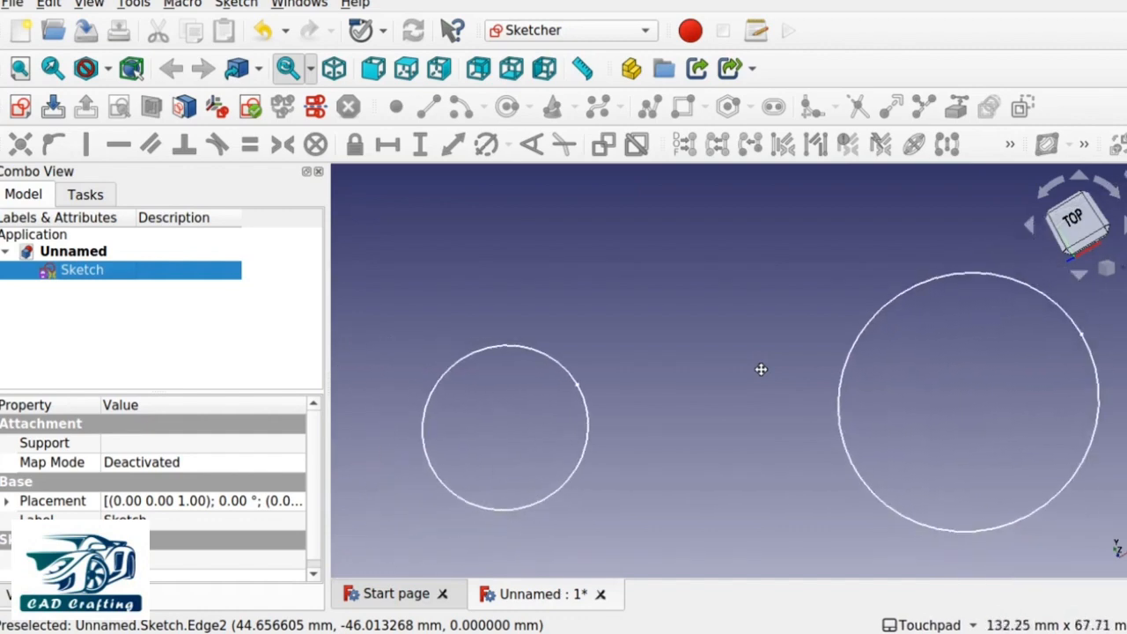
scroll(760, 369, up, 6)
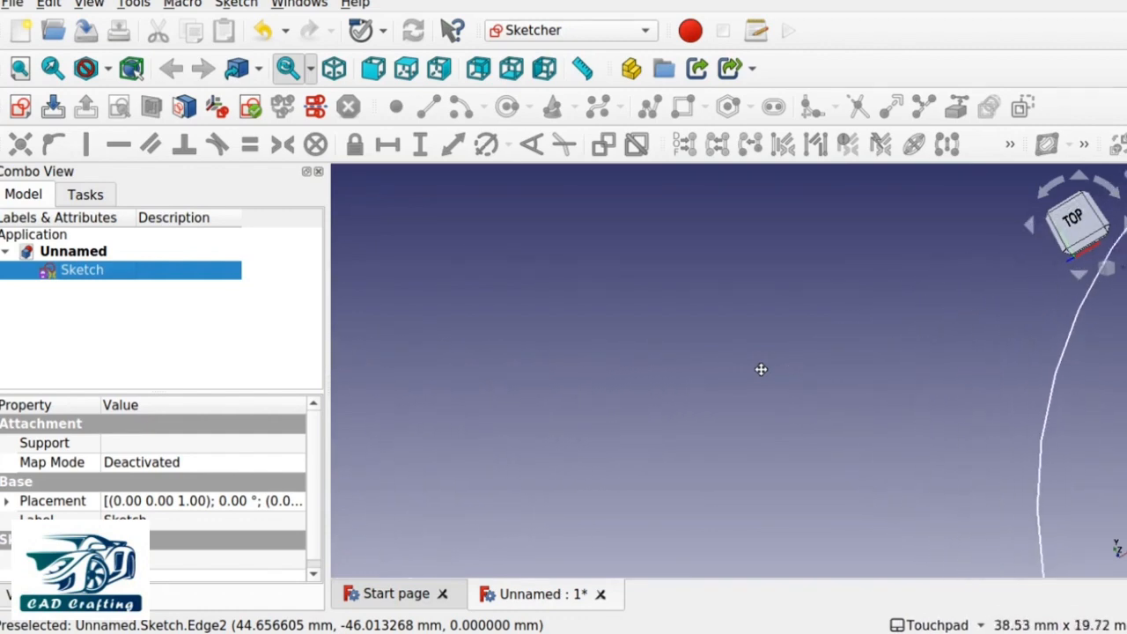
scroll(761, 369, down, 3)
scroll(761, 369, down, 1)
shift+middle_drag(760, 369, 755, 350)
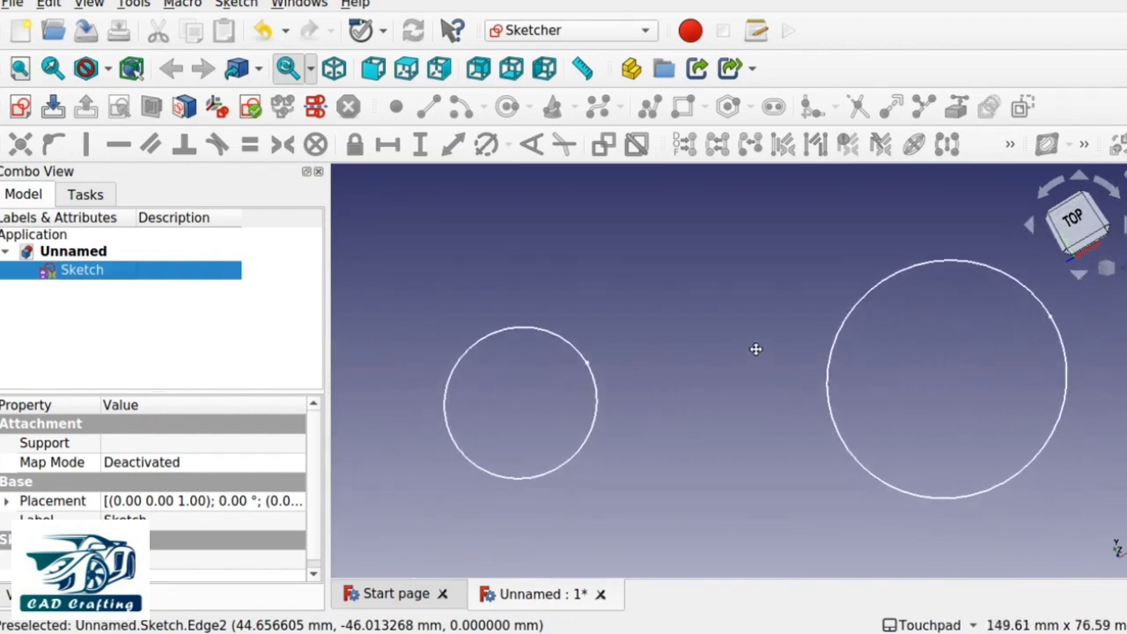
scroll(756, 348, down, 8)
scroll(755, 348, up, 7)
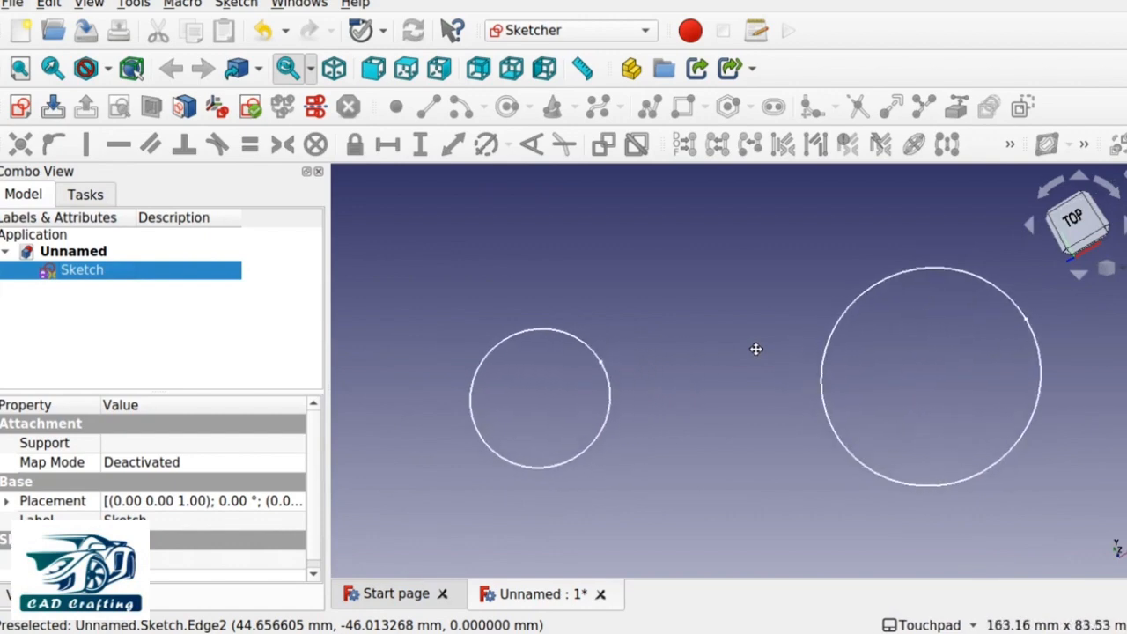
mouse_move(762, 344)
ctrl+shift+middle_down()
mouse_move(767, 319)
mouse_move(757, 420)
mouse_move(759, 300)
mouse_move(755, 378)
mouse_move(745, 346)
ctrl+shift+middle_up()
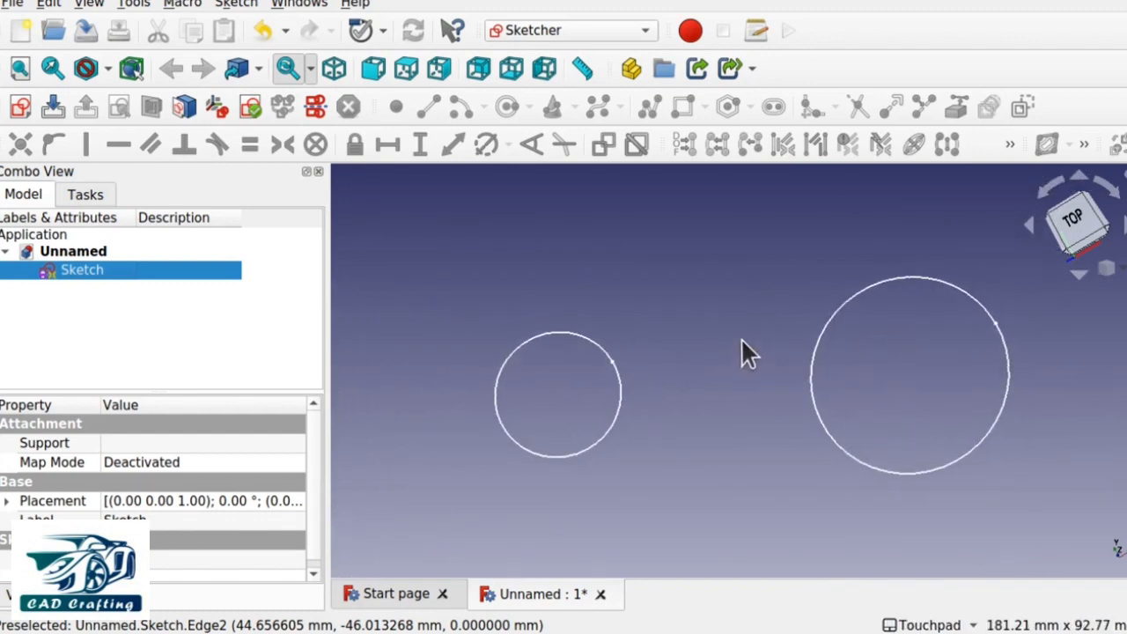
scroll(742, 345, down, 5)
scroll(742, 345, up, 5)
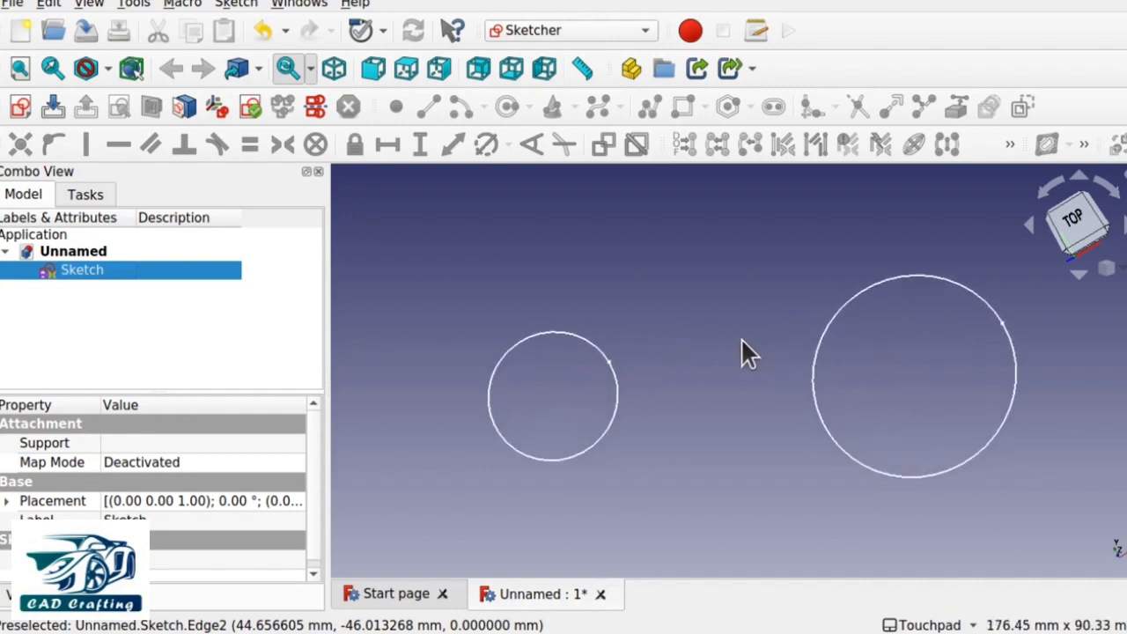
scroll(742, 343, up, 5)
scroll(742, 344, down, 10)
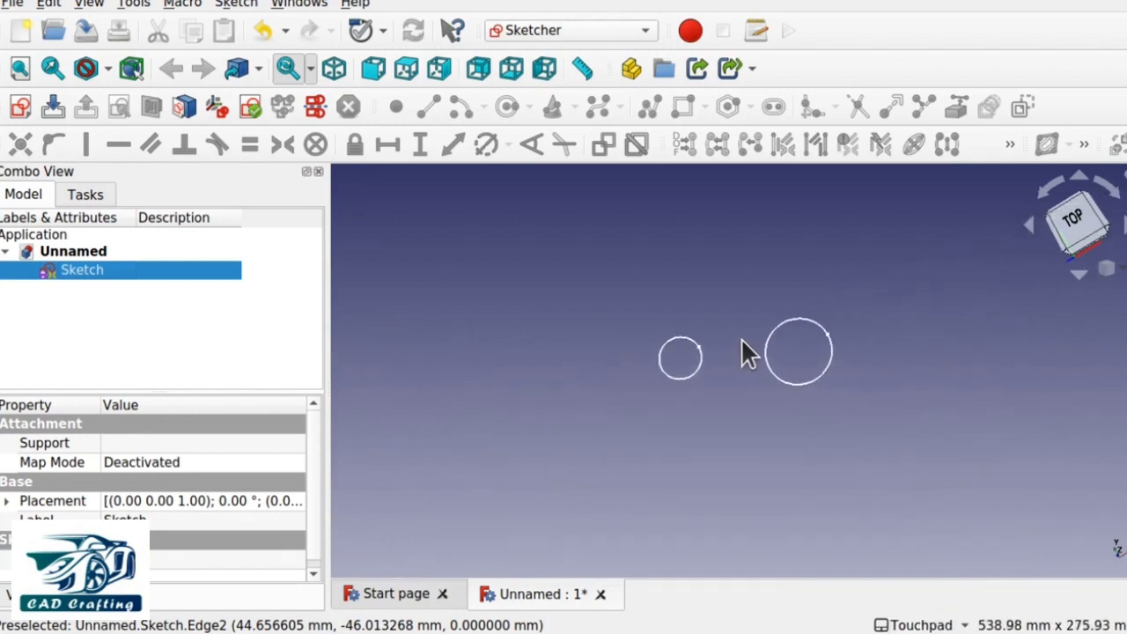
scroll(742, 344, up, 5)
mouse_move(742, 341)
shift+middle_down()
mouse_move(742, 361)
mouse_move(755, 277)
mouse_move(750, 356)
shift+middle_up()
Step: Zoom in and out centred on different spots: the larger circle, the smaller circle and empty space on either side
mouse_move(958, 378)
ctrl+shift+middle_down()
mouse_move(961, 413)
mouse_move(957, 370)
ctrl+shift+middle_up()
scroll(840, 384, up, 8)
scroll(844, 392, down, 7)
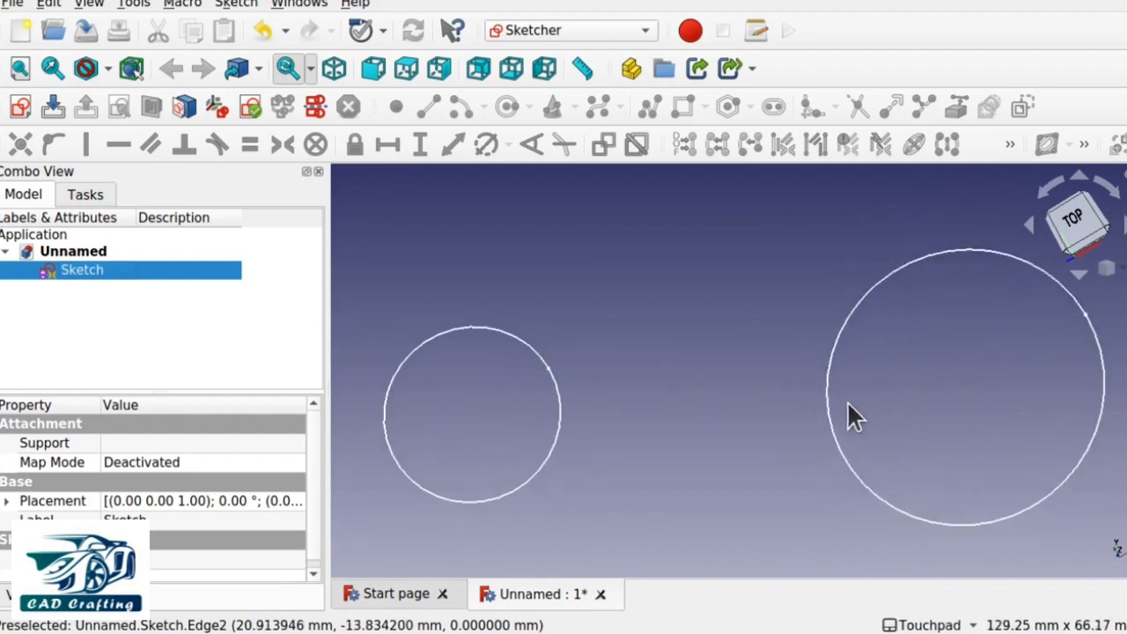
scroll(847, 423, up, 6)
scroll(850, 445, down, 6)
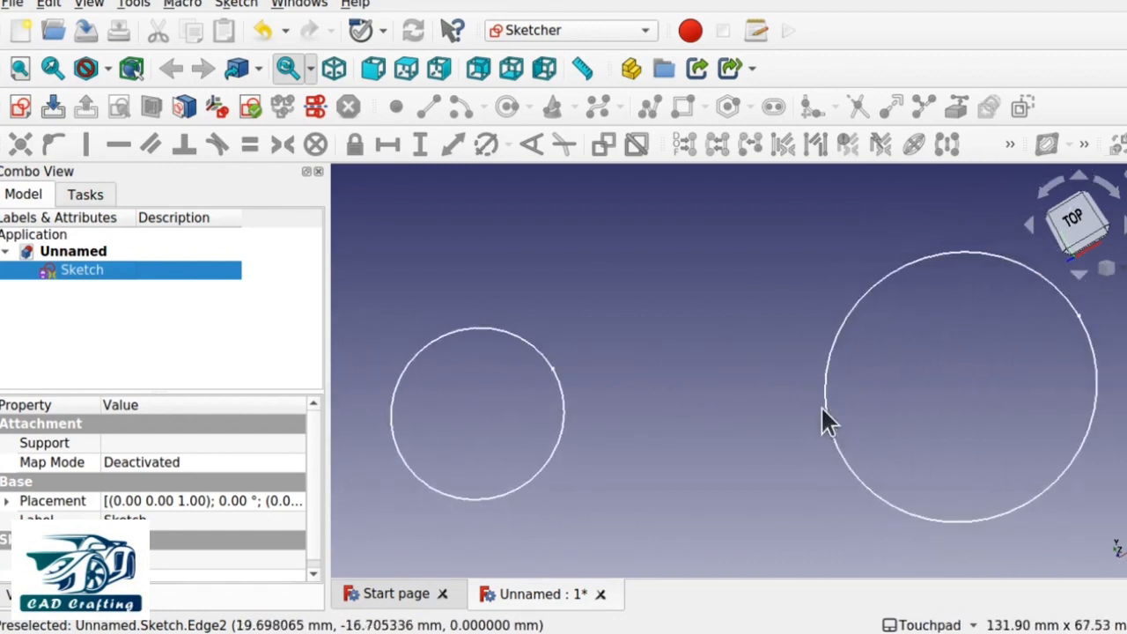
scroll(551, 408, up, 3)
scroll(551, 408, down, 10)
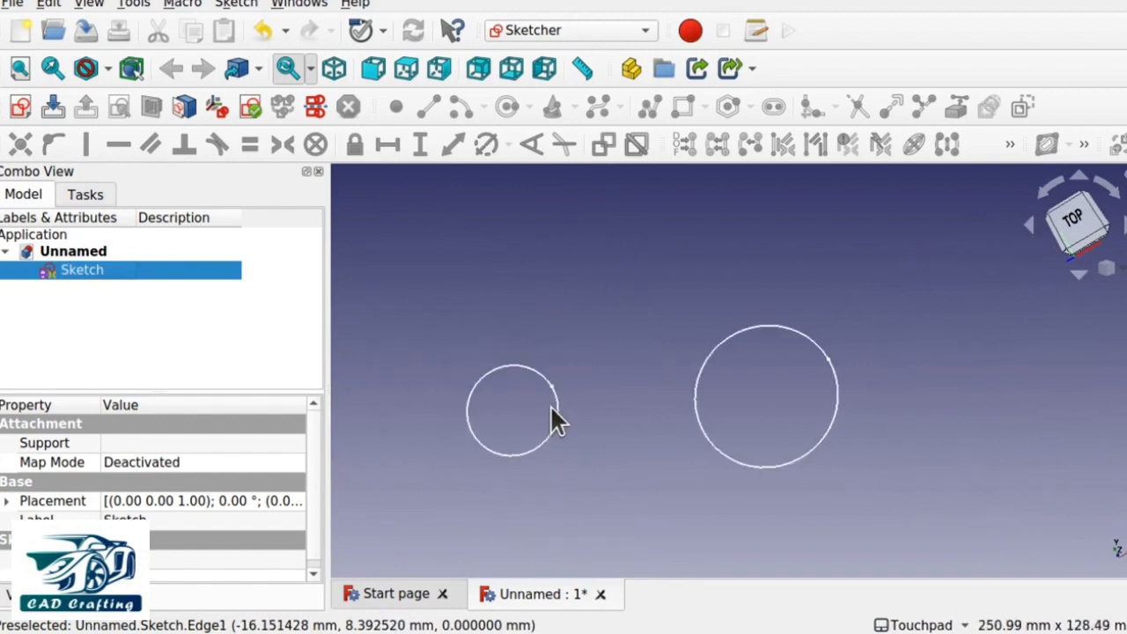
scroll(701, 409, up, 10)
scroll(699, 404, down, 10)
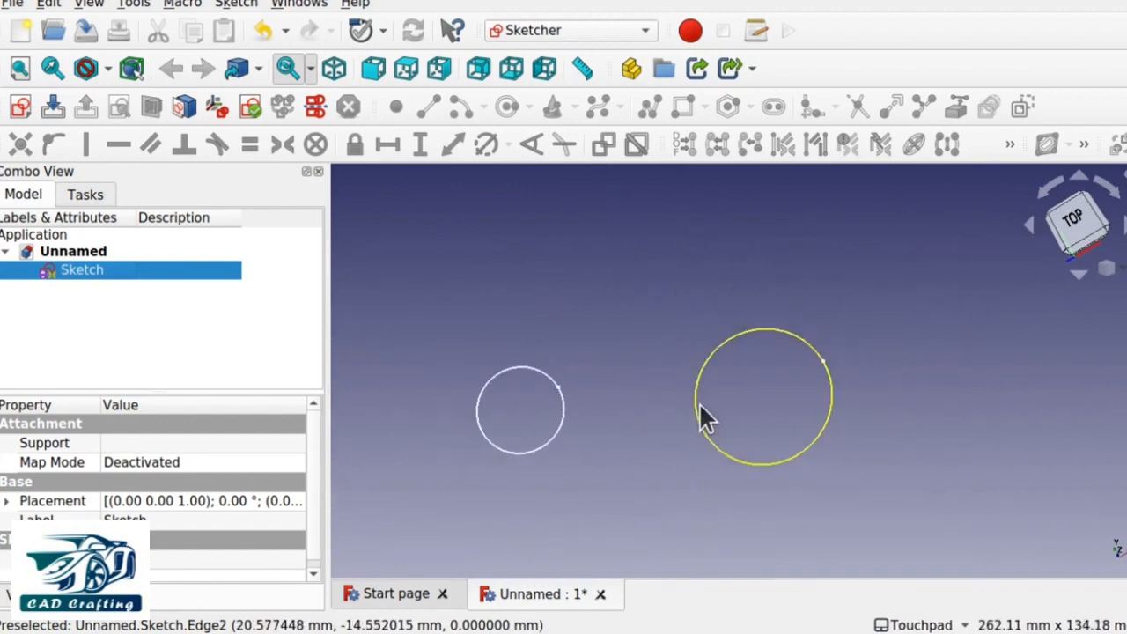
scroll(357, 401, up, 6)
scroll(357, 400, down, 3)
scroll(356, 401, down, 3)
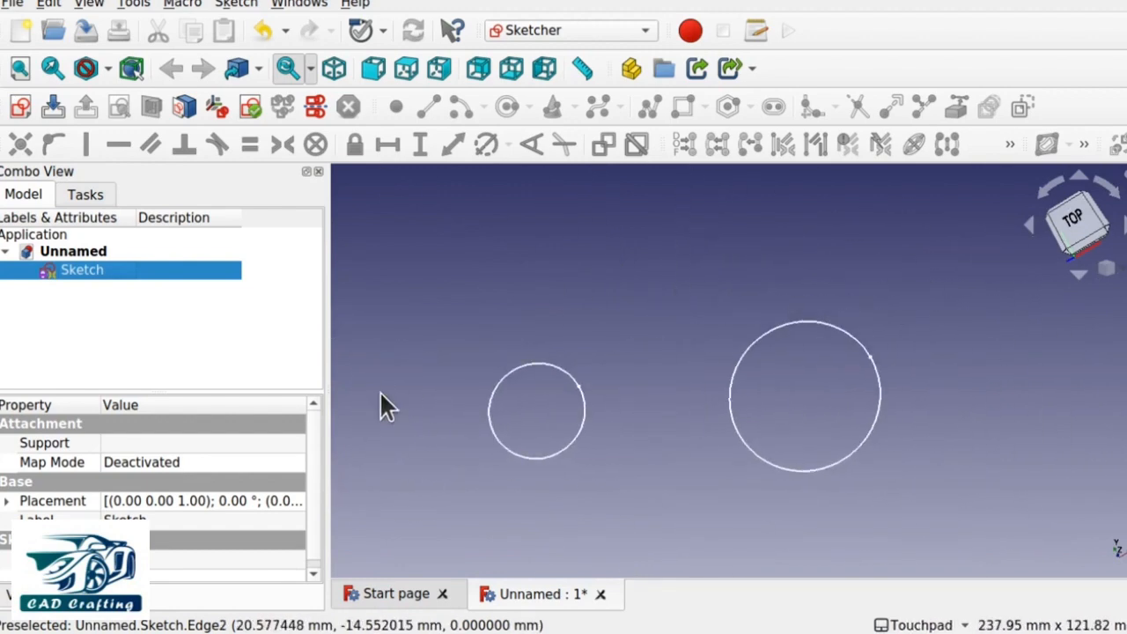
scroll(1073, 391, up, 7)
scroll(1071, 392, down, 8)
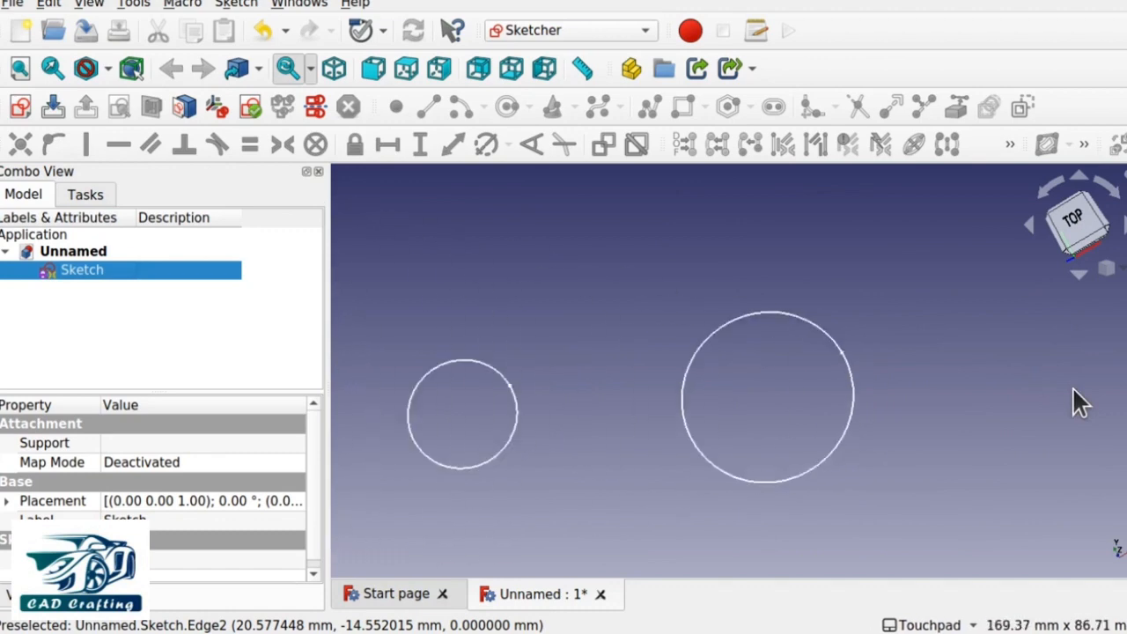
scroll(876, 231, up, 6)
scroll(875, 231, down, 7)
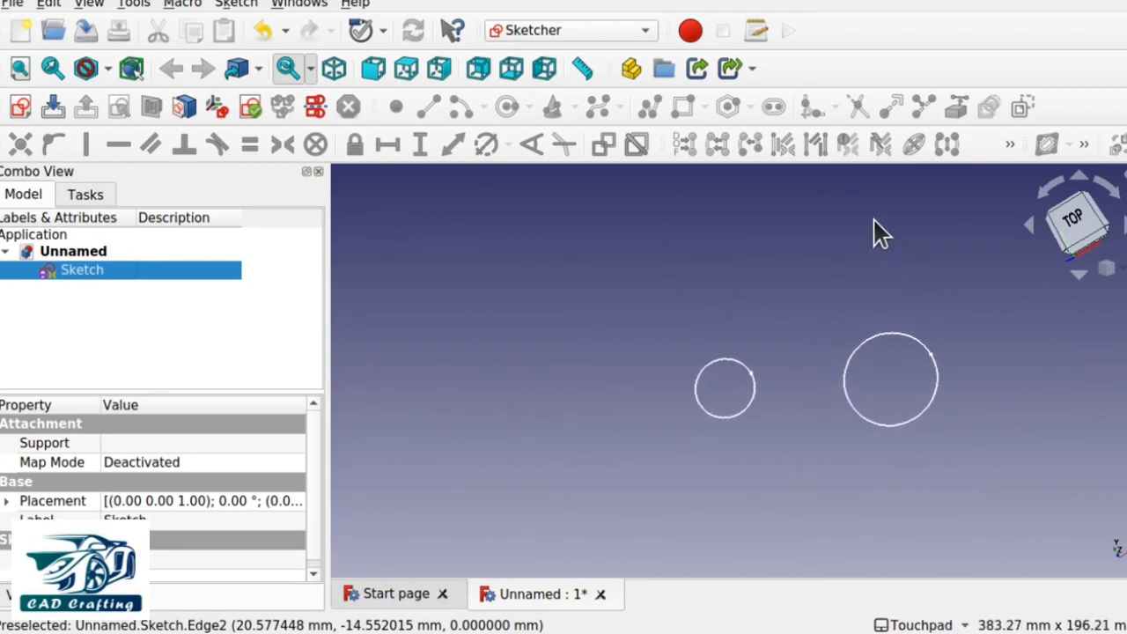
Step: Zoom the view around the larger circle and pan both circles back towards the middle using Touchpad navigation
scroll(843, 375, up, 5)
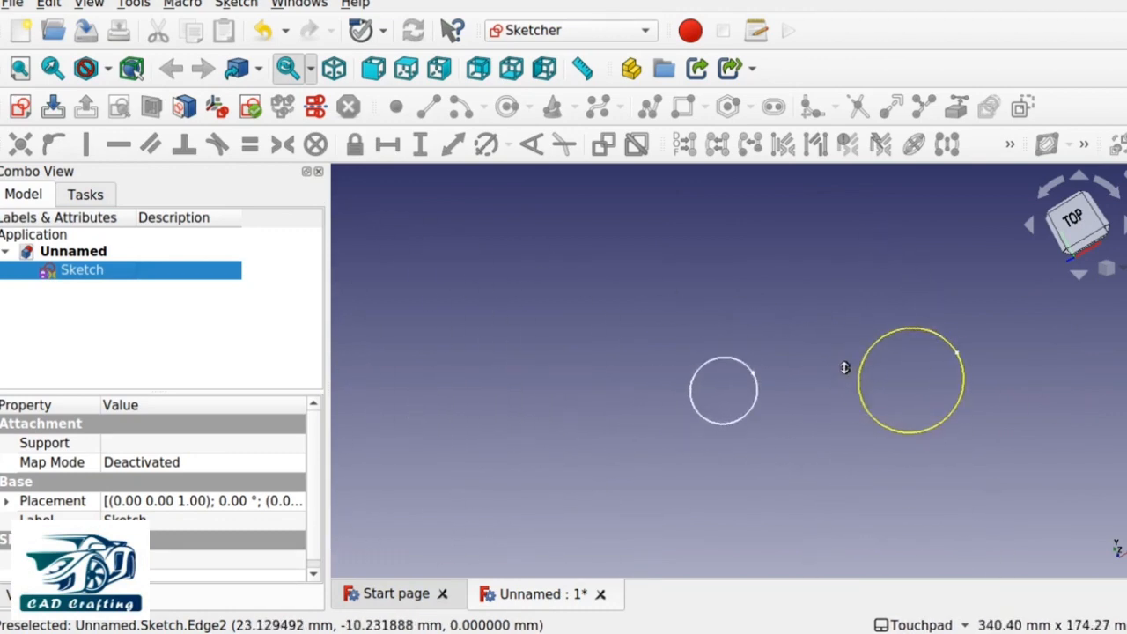
scroll(836, 307, down, 8)
scroll(825, 432, up, 3)
mouse_move(817, 368)
ctrl+shift+mouse_down()
mouse_move(812, 302)
mouse_move(812, 370)
ctrl+shift+mouse_up()
mouse_move(810, 381)
shift+mouse_down()
mouse_move(737, 457)
mouse_move(840, 408)
mouse_move(807, 407)
mouse_move(727, 443)
mouse_move(858, 379)
mouse_move(834, 403)
mouse_move(659, 433)
mouse_move(960, 382)
mouse_move(831, 396)
mouse_move(819, 387)
shift+mouse_up()
mouse_move(911, 627)
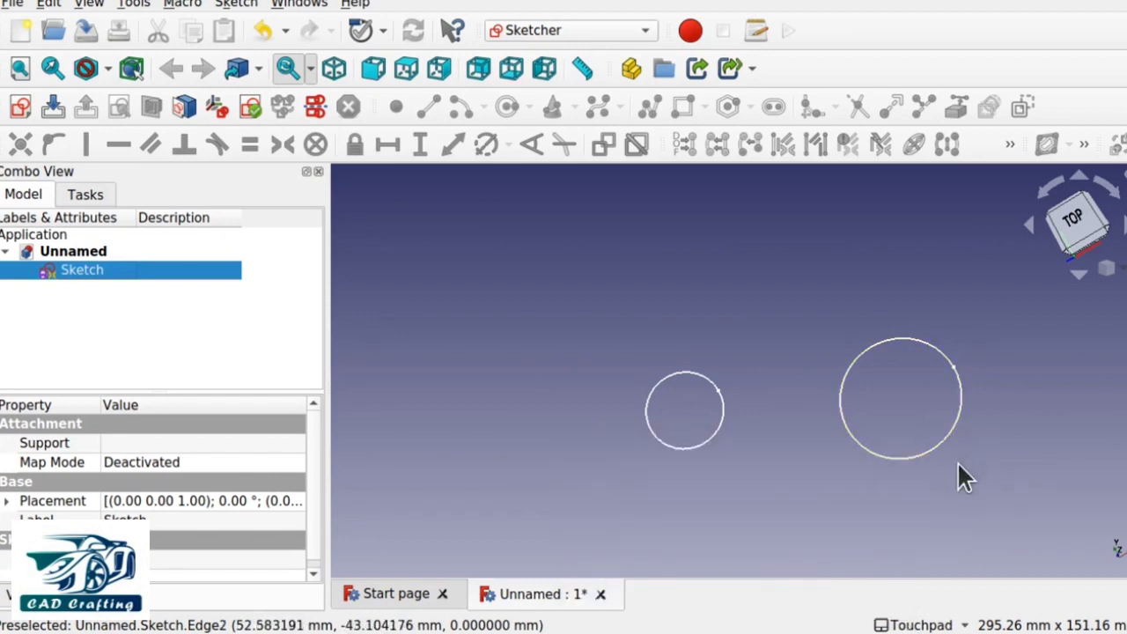
shift+drag(957, 466, 782, 392)
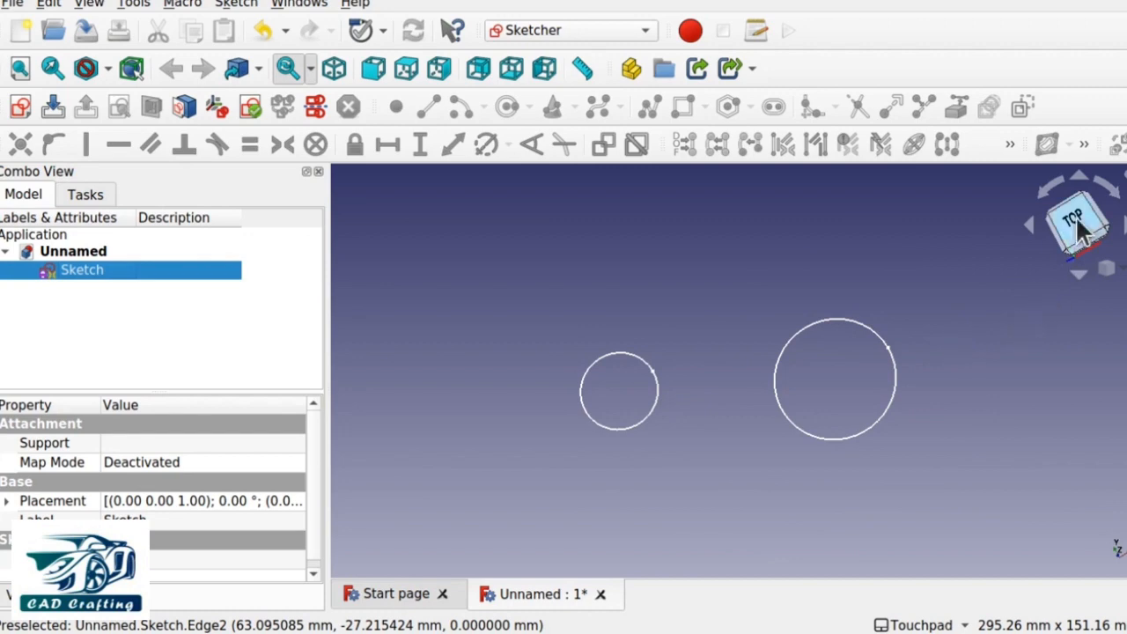
Step: Orbit the circles, turn the view to edge and corner orientations with the navigation cube, and look over the cube's view options
shift+drag(1005, 287, 884, 344)
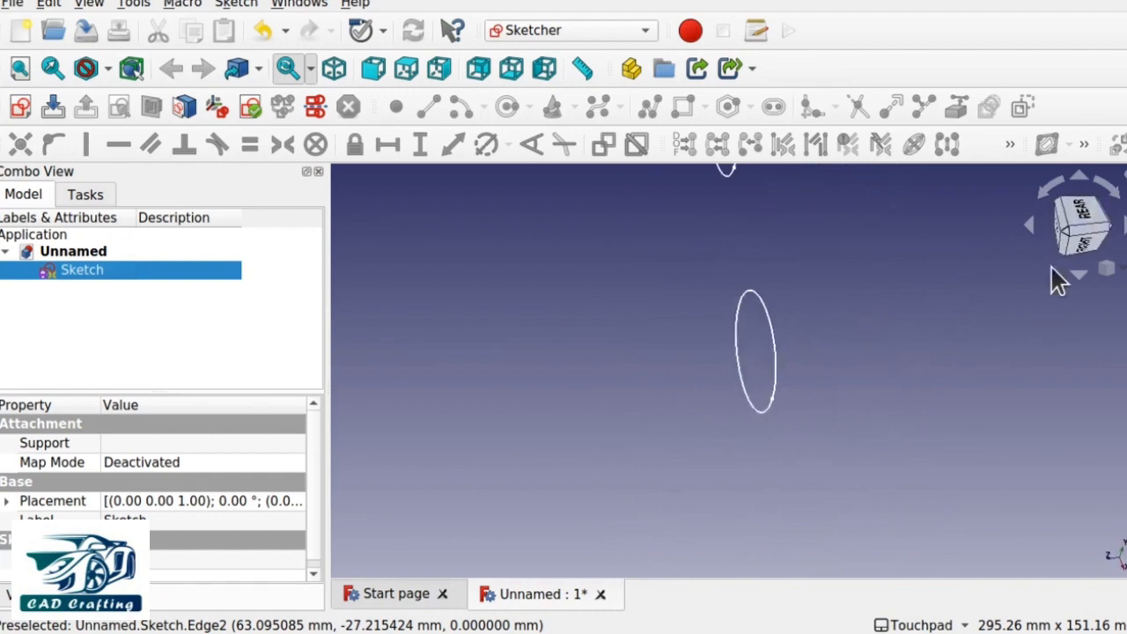
click(1065, 228)
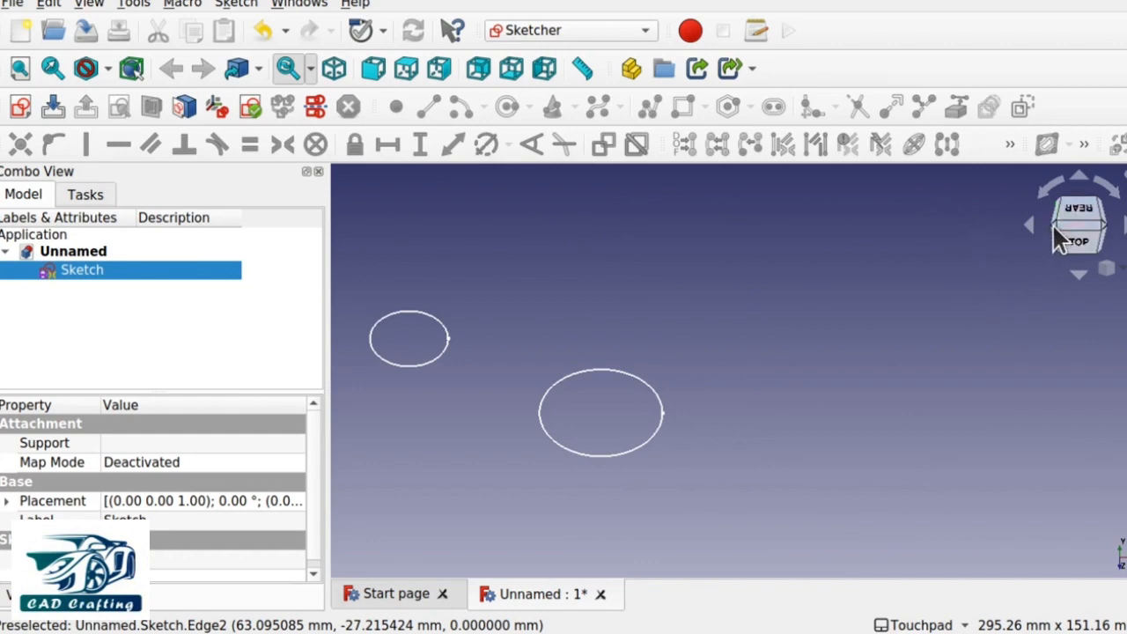
click(1055, 231)
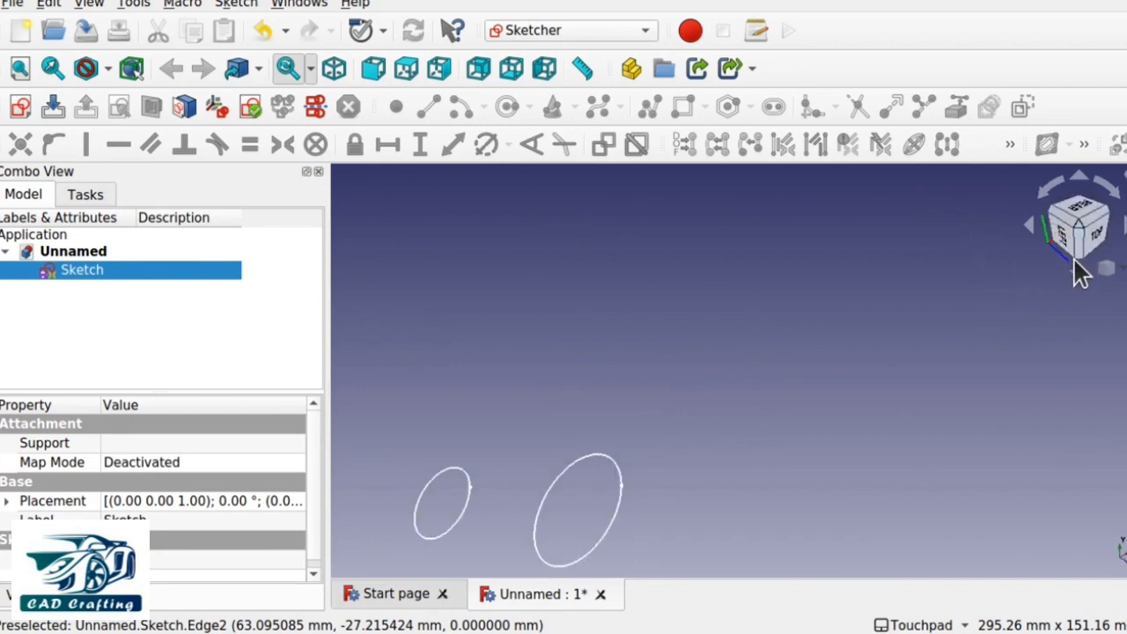
click(1080, 255)
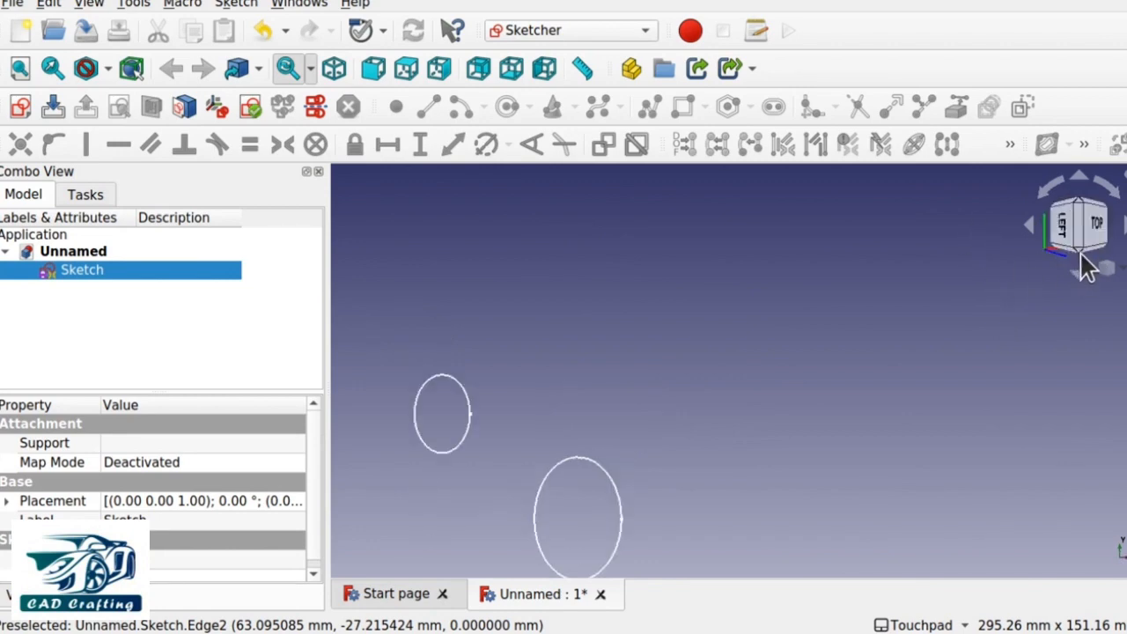
click(1121, 276)
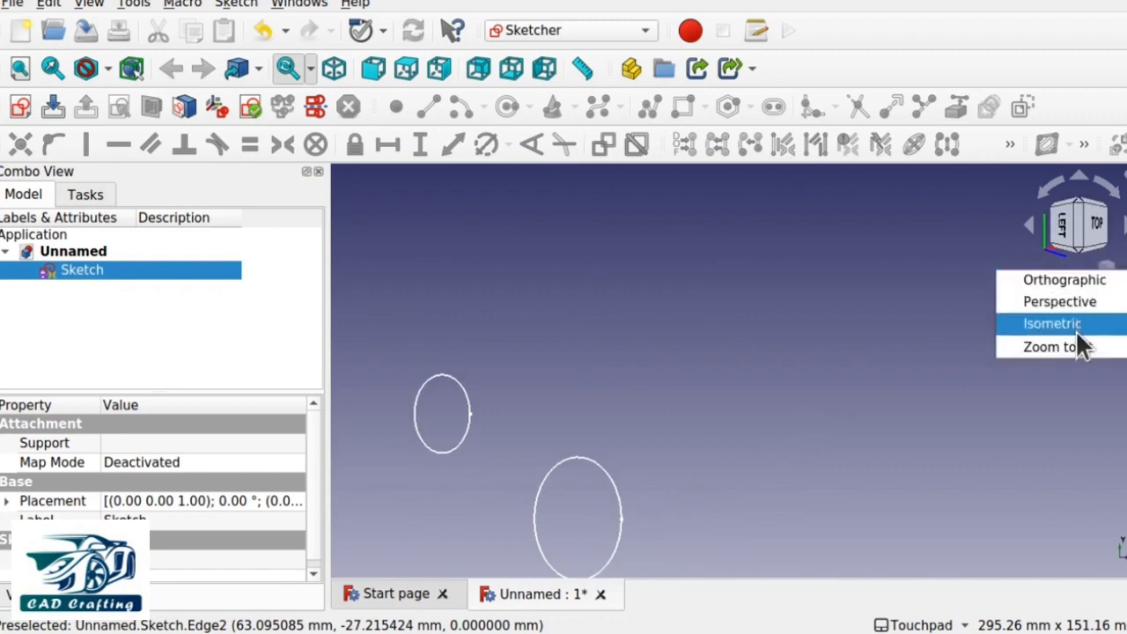
click(885, 333)
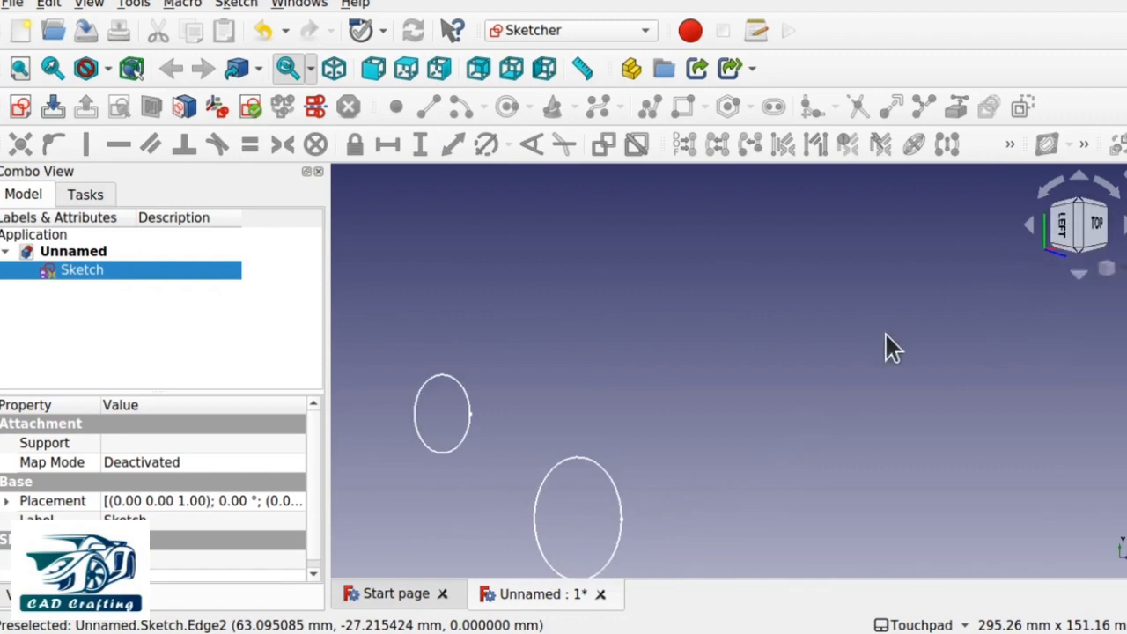
Step: Pan the circles out of sight and fit the whole content back into the view, twice, clearing the sketch selection in between
shift+middle_drag(829, 390, 621, 557)
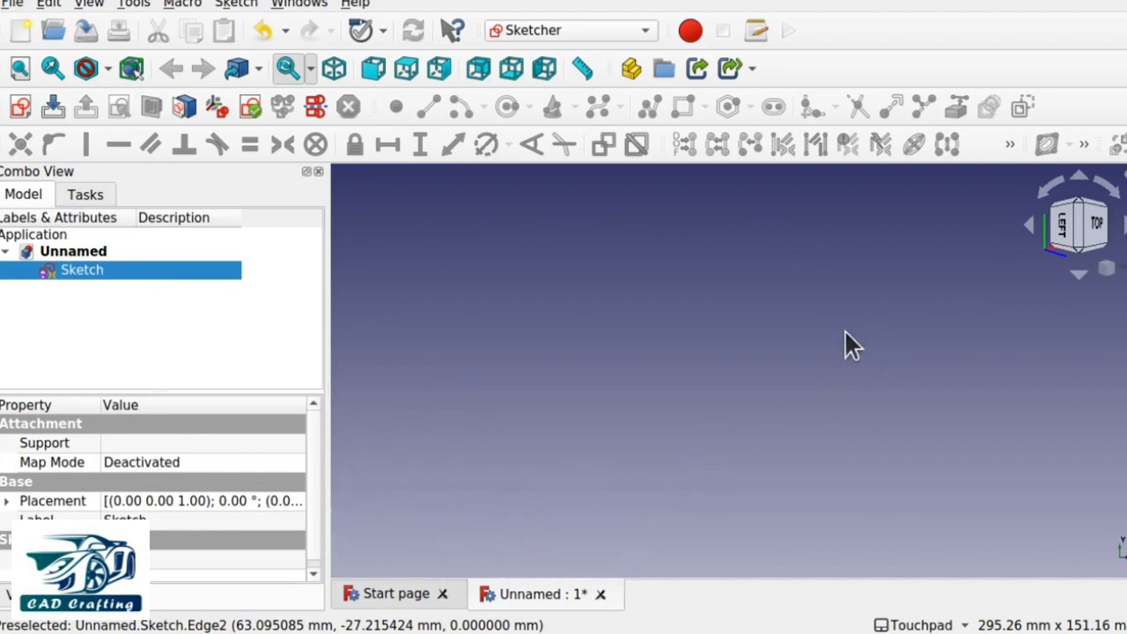
click(19, 74)
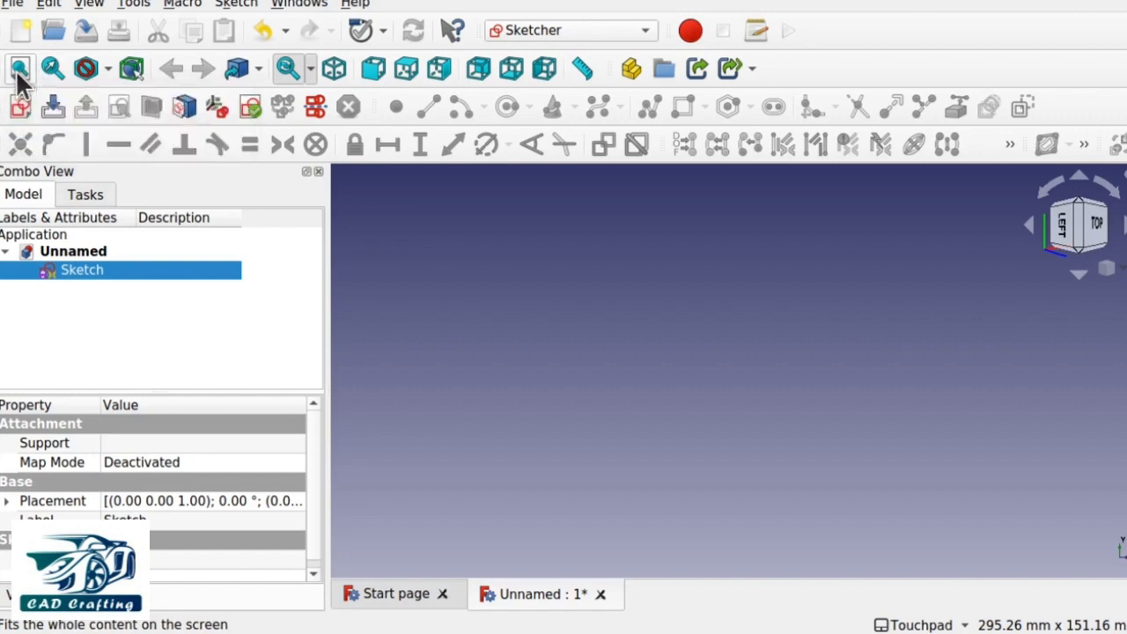
click(676, 430)
mouse_move(880, 308)
shift+middle_down()
mouse_move(926, 289)
mouse_move(547, 443)
mouse_move(423, 555)
shift+middle_up()
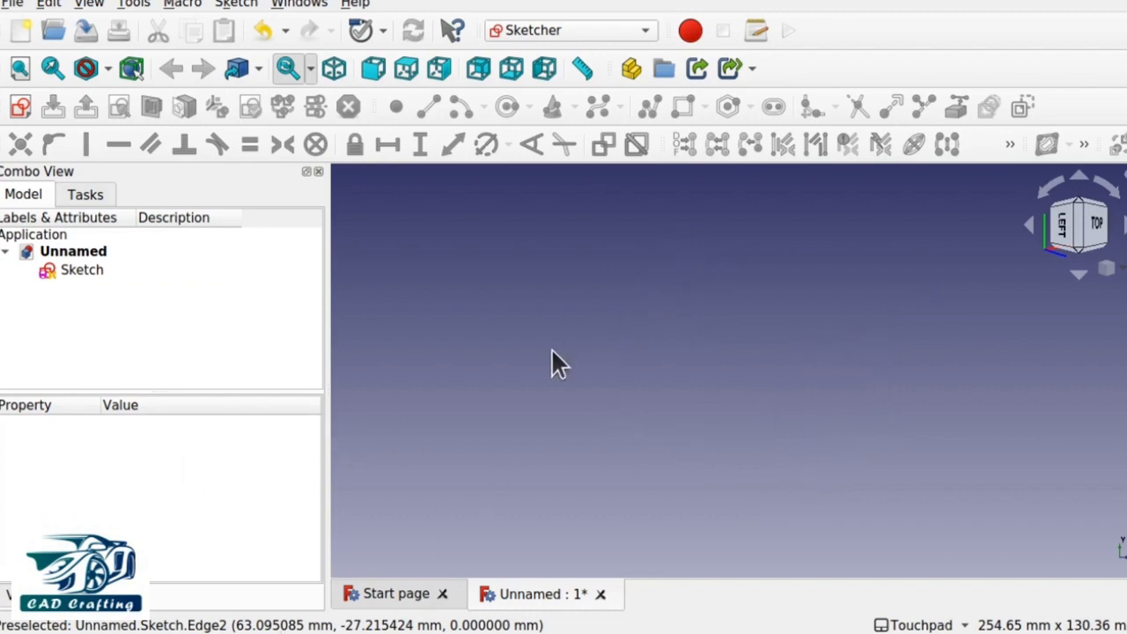
click(20, 74)
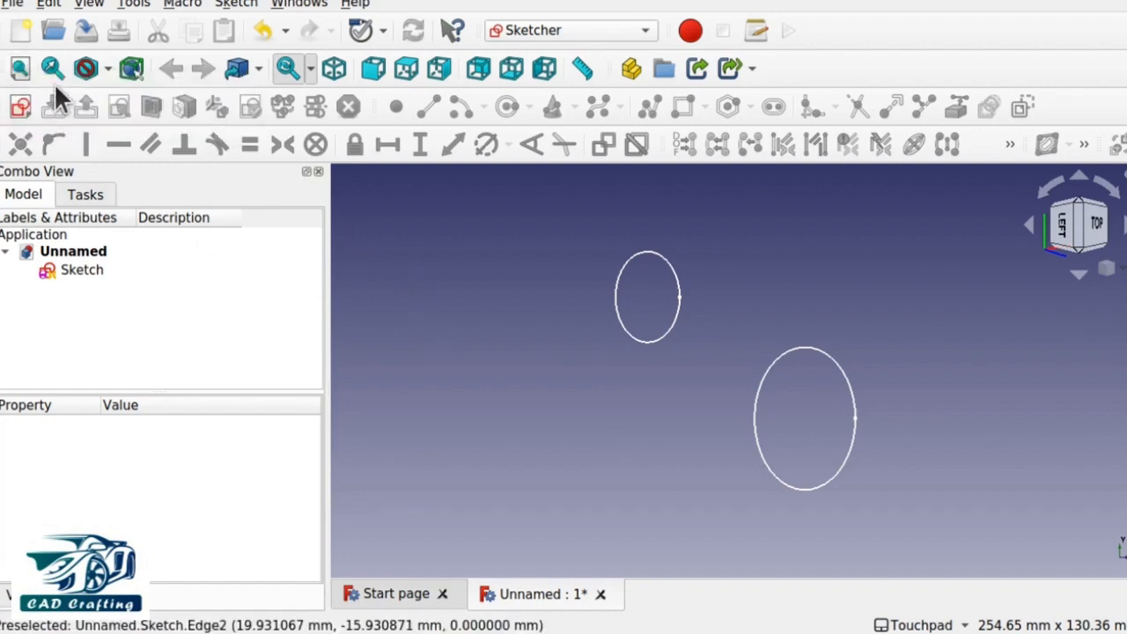
Step: Select the whole sketch, then the smaller and larger circles individually, and clear the selection
click(83, 268)
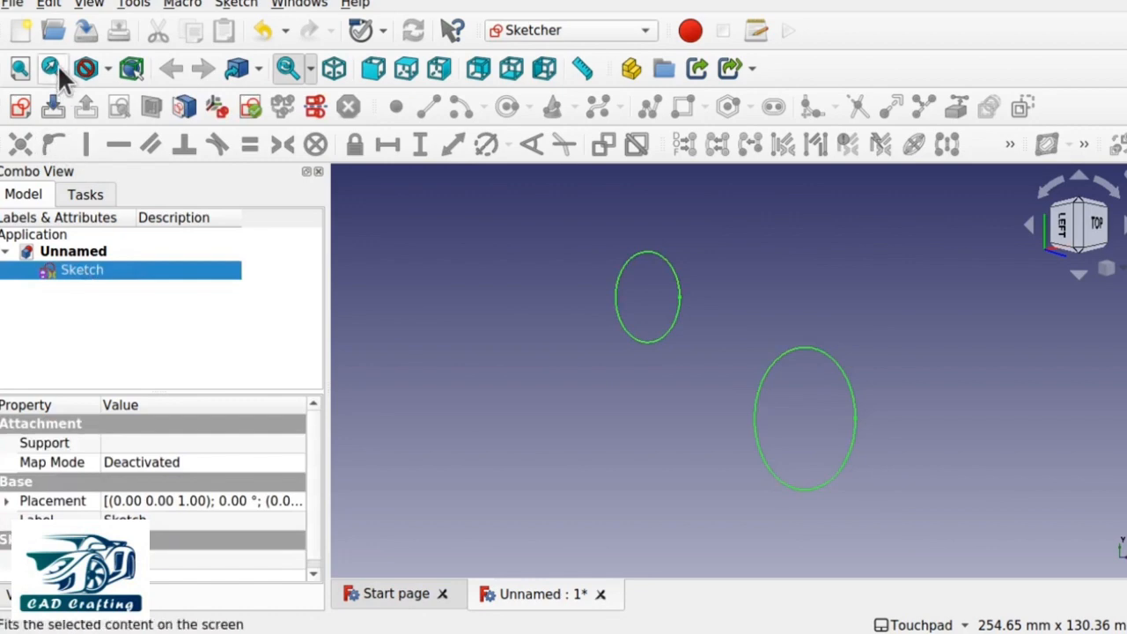
click(710, 377)
click(652, 341)
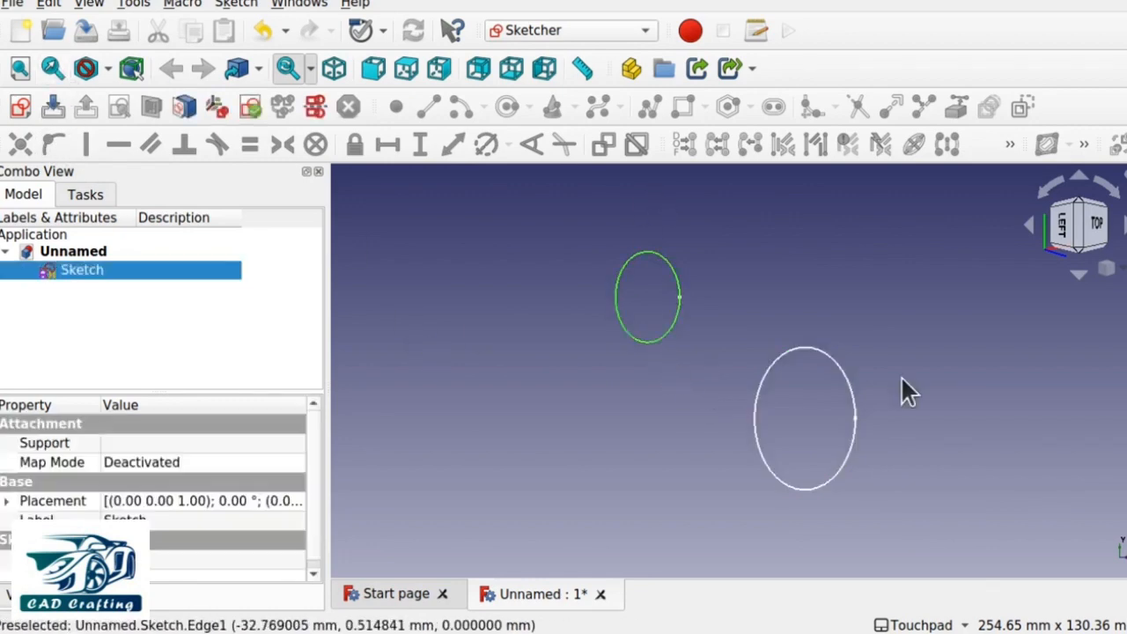
click(855, 421)
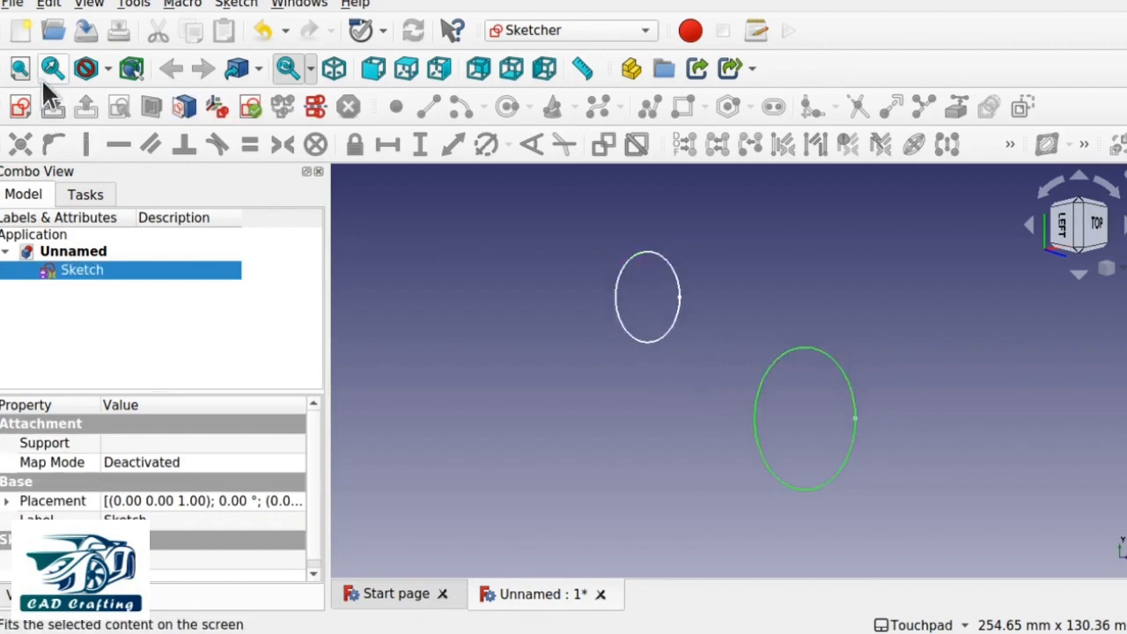
click(677, 314)
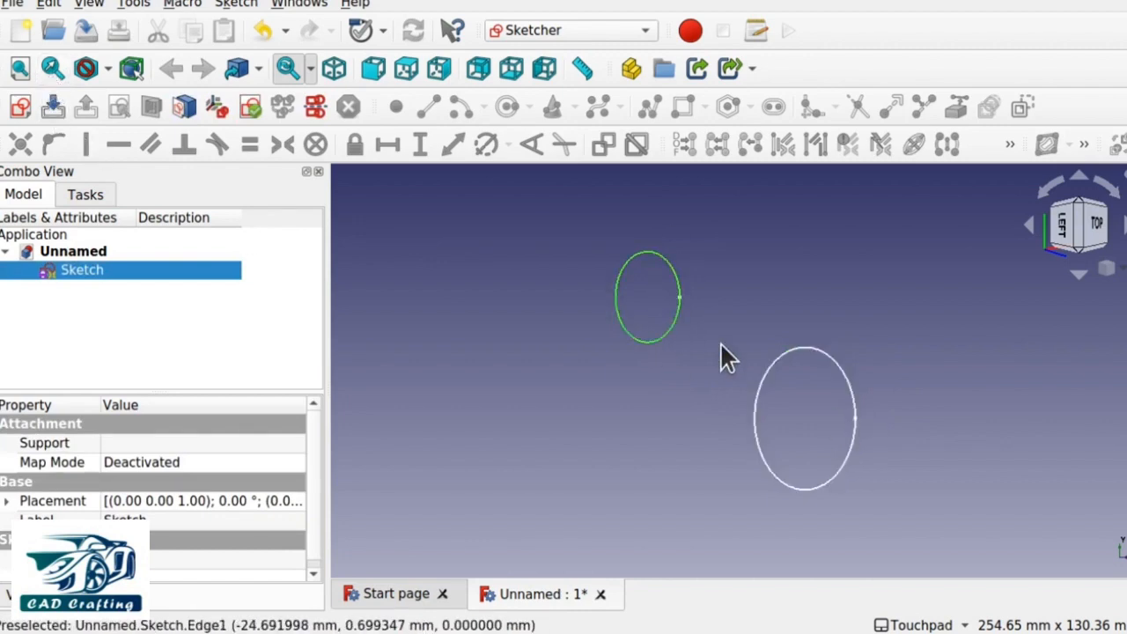
click(827, 349)
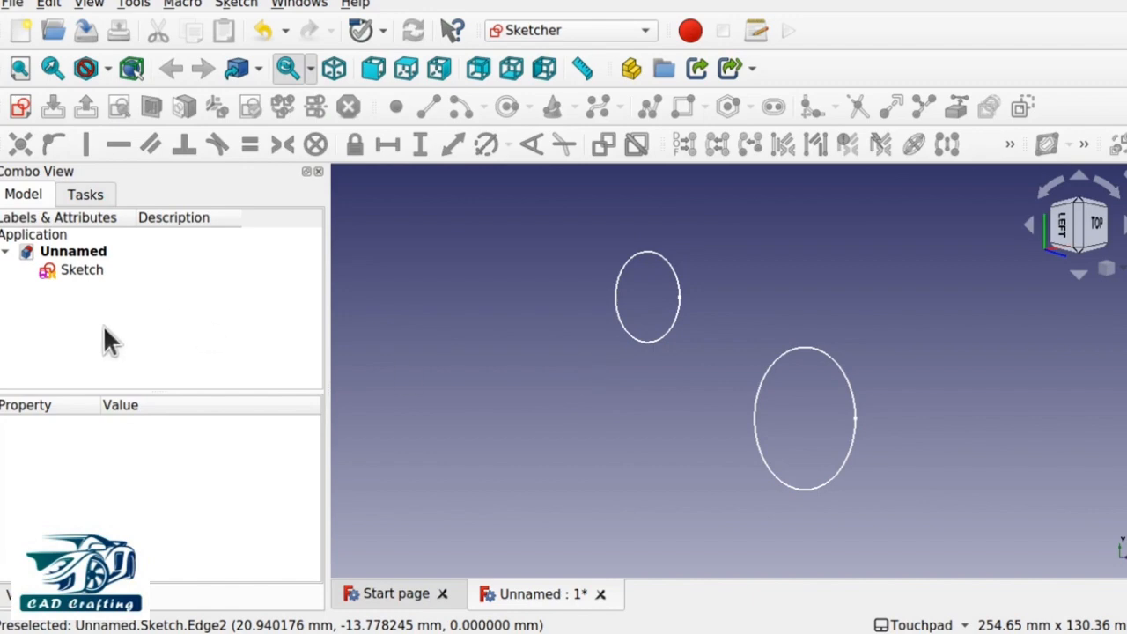
Step: Create a new sketch on the XY-Plane with a 0.00 mm offset
click(20, 106)
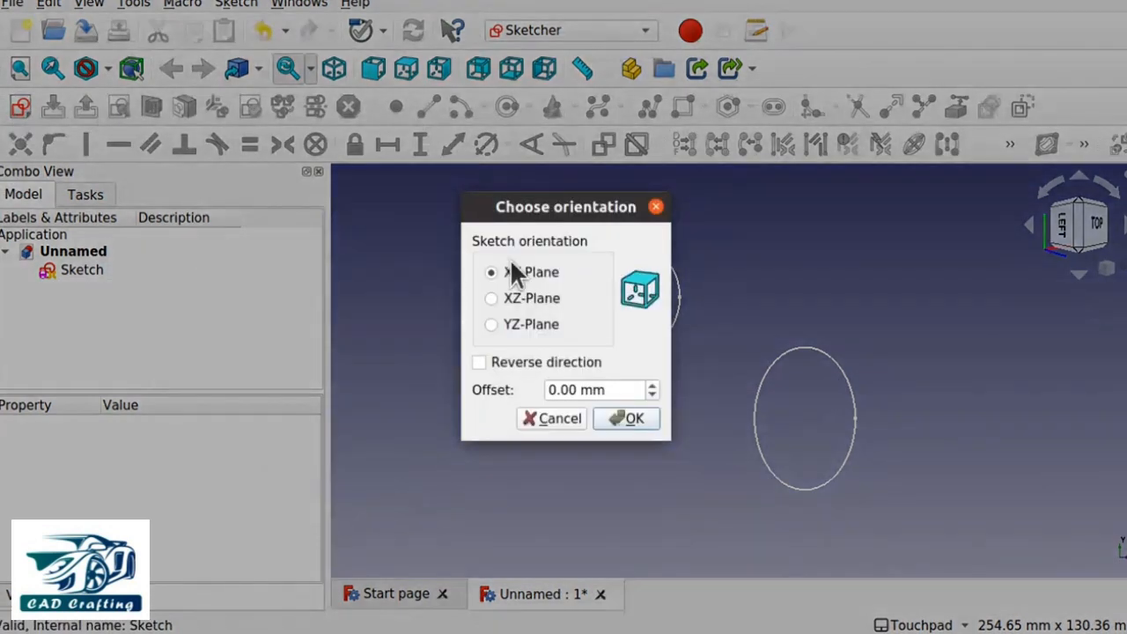
click(628, 419)
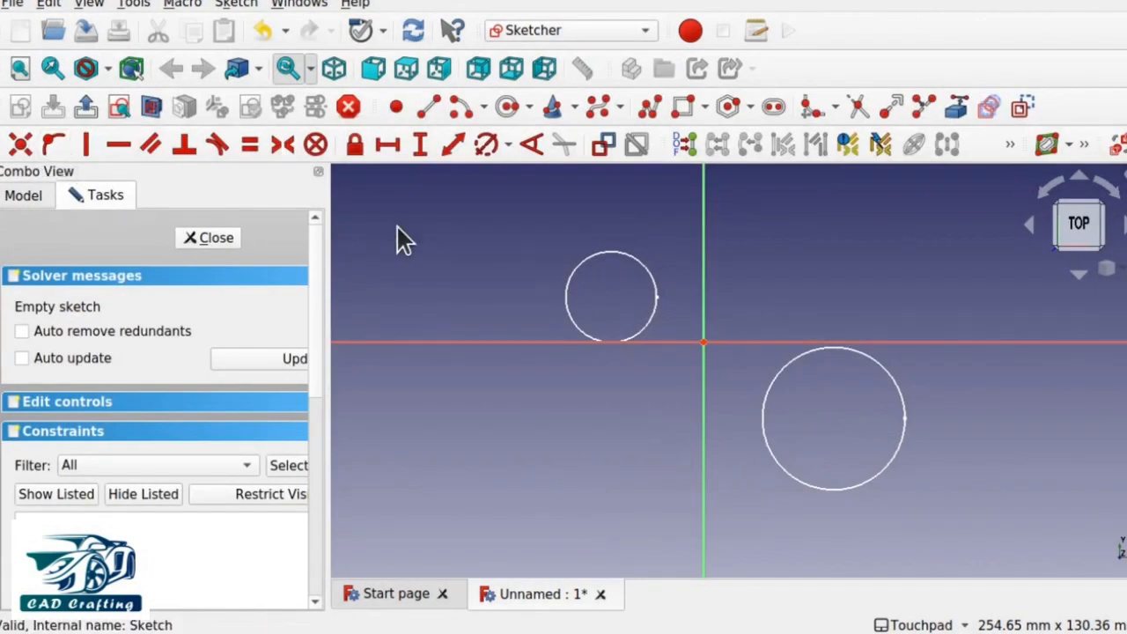
Step: Draw a circle centred on the origin in the new sketch and close the sketch
click(508, 106)
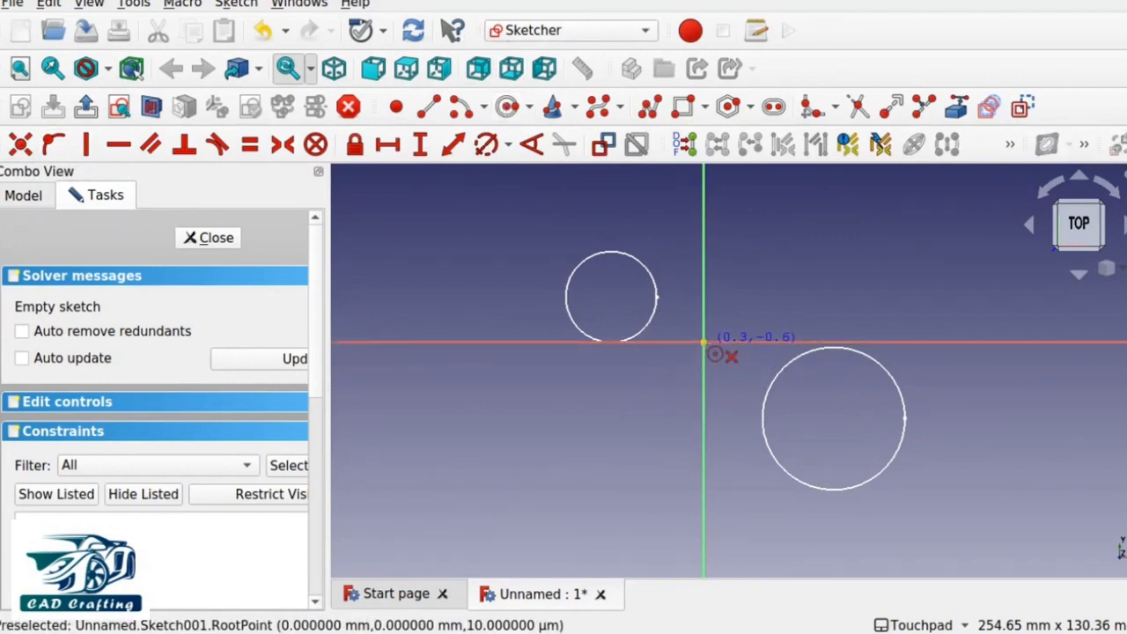
click(703, 342)
click(771, 380)
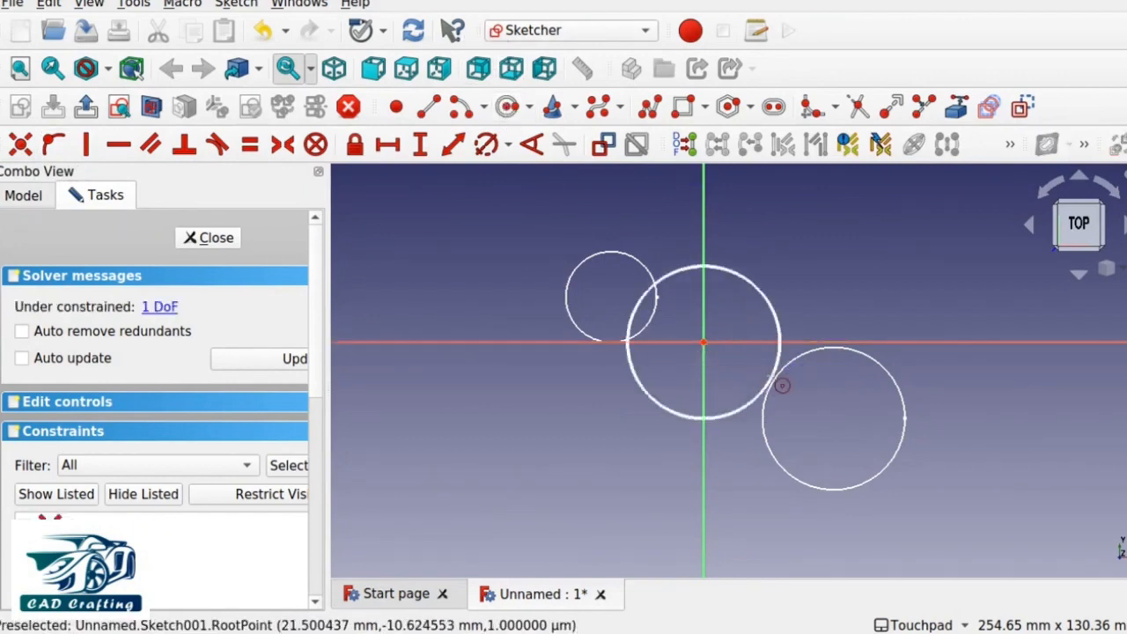
click(216, 239)
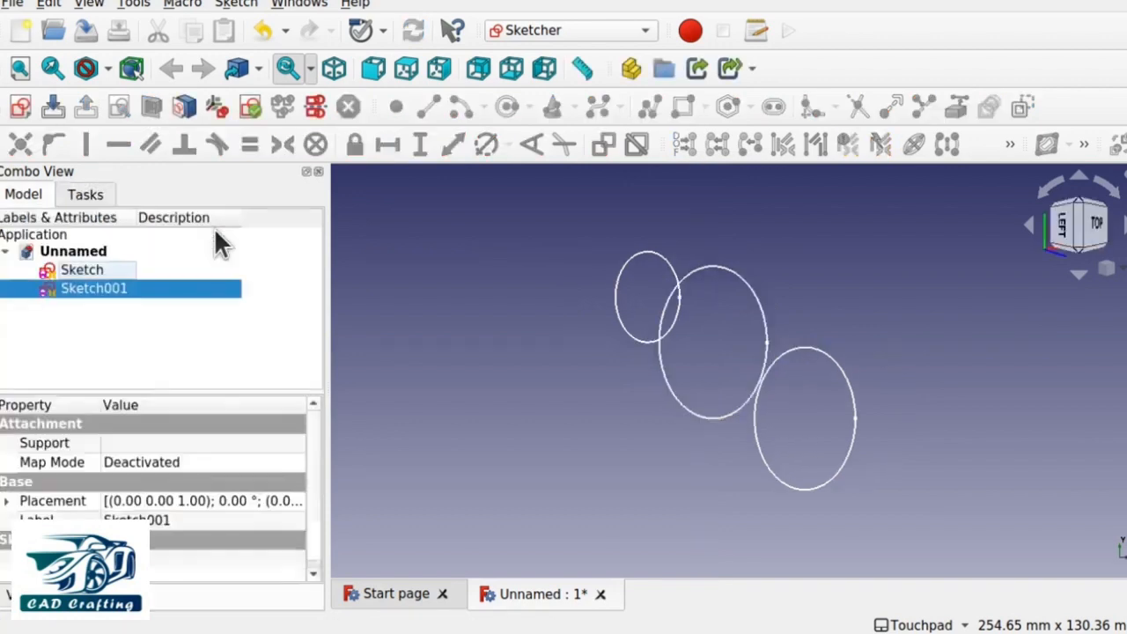
Step: Reopen Sketch001 and delete its origin-centred circle
double_click(110, 289)
drag(576, 231, 835, 487)
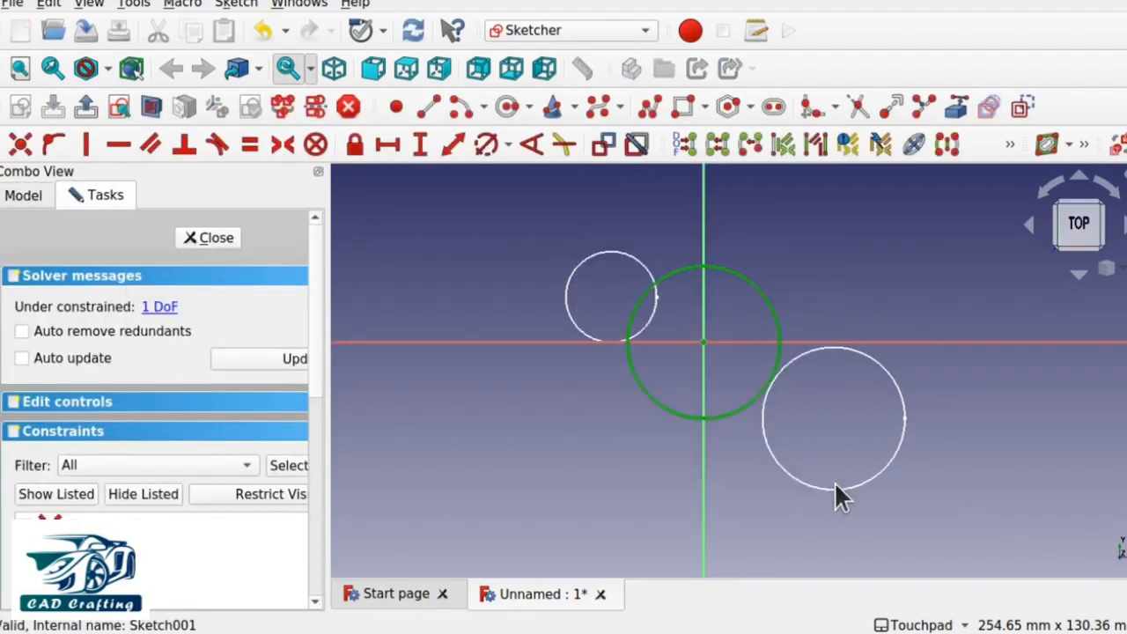
click(580, 211)
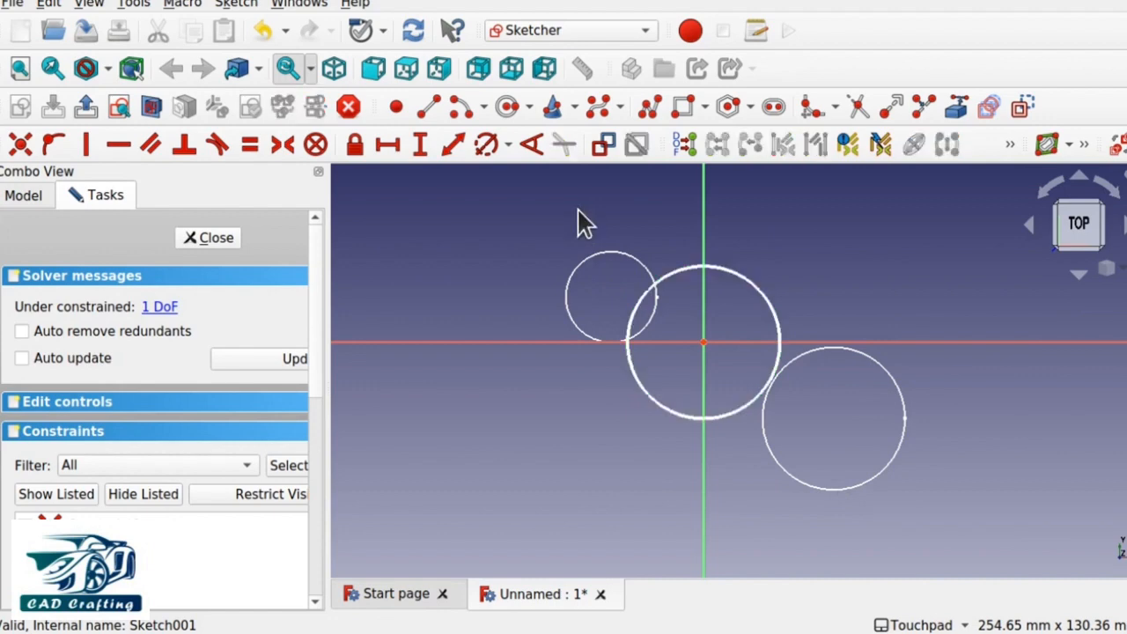
drag(580, 212, 833, 484)
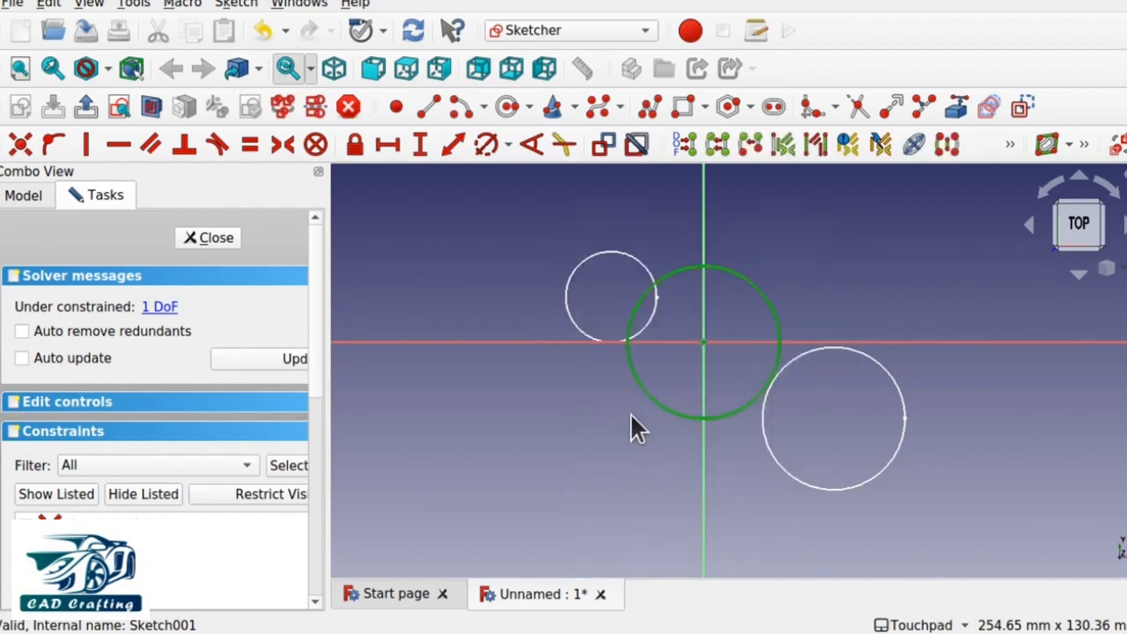
key(Delete)
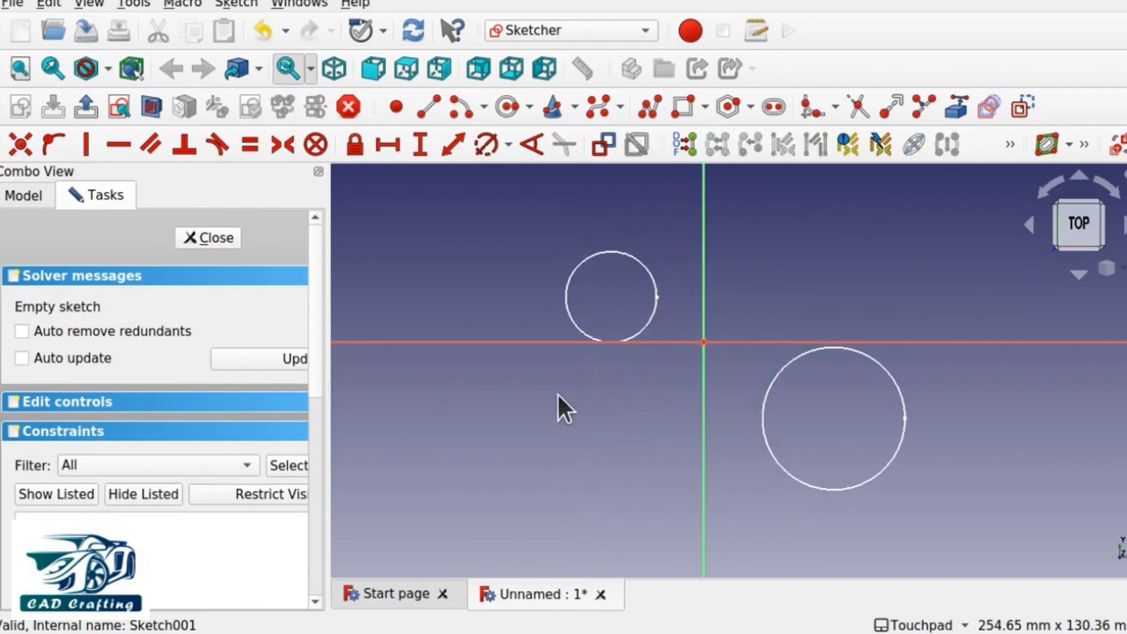
Step: Draw a circle in Sketch001 near the horizontal axis, far to the negative side of the first sketch's circles, and close the sketch
middle_drag(556, 405, 932, 401)
middle_drag(493, 398, 942, 409)
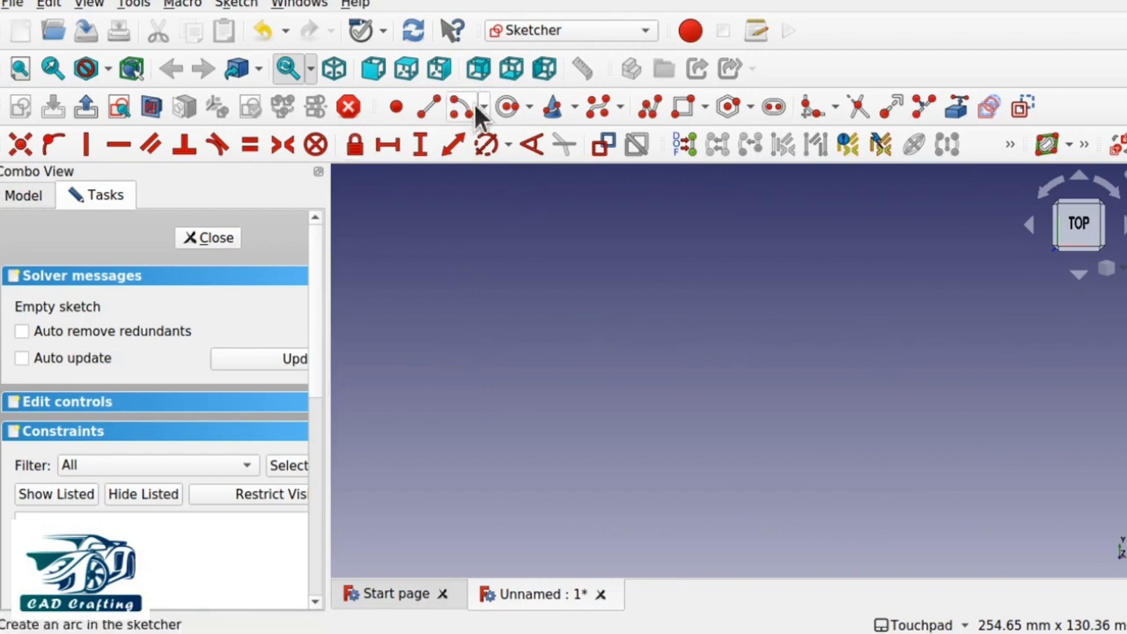
click(508, 107)
click(487, 337)
click(559, 370)
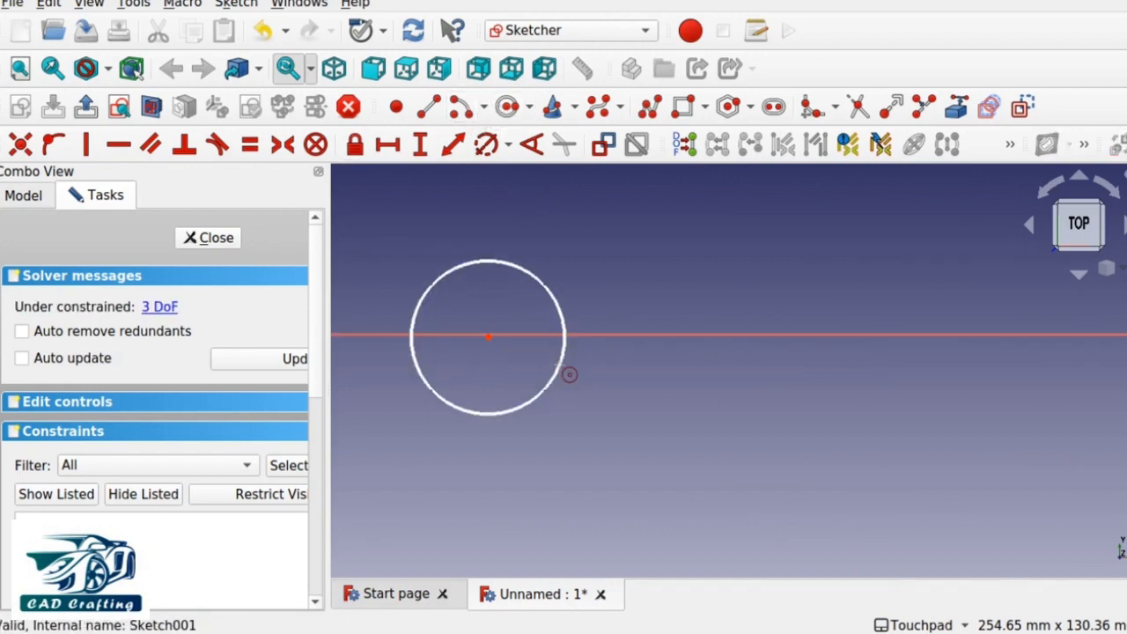
click(199, 241)
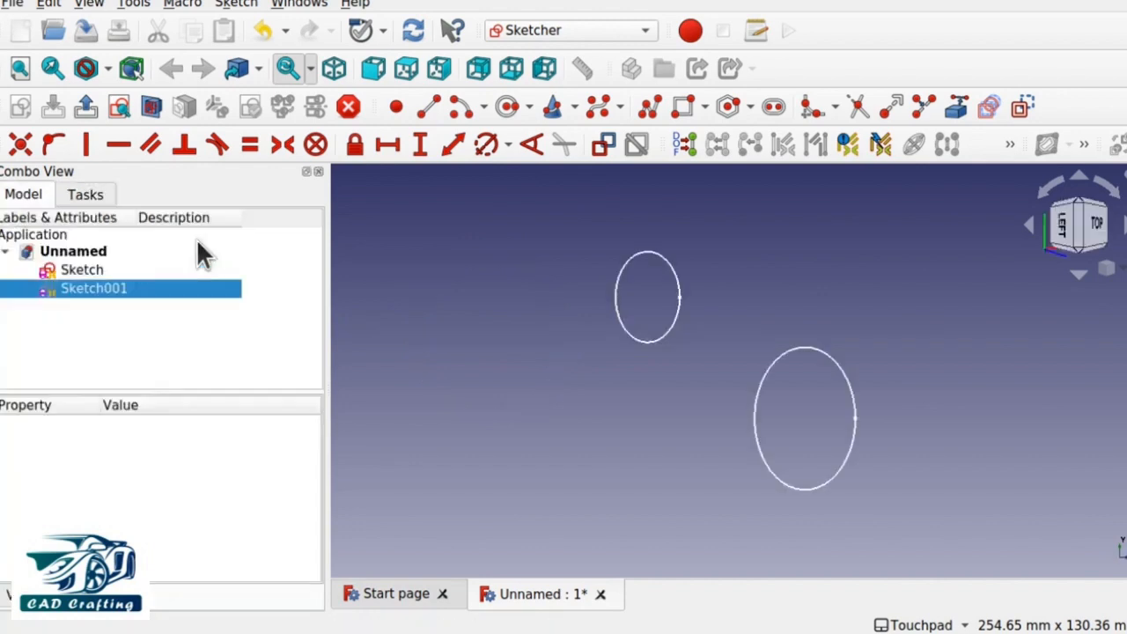
Step: Zoom out to find both sketches, fit all content into the view, zoom in on the first sketch's two circles, and clear the selection
scroll(717, 373, down, 10)
scroll(720, 380, up, 6)
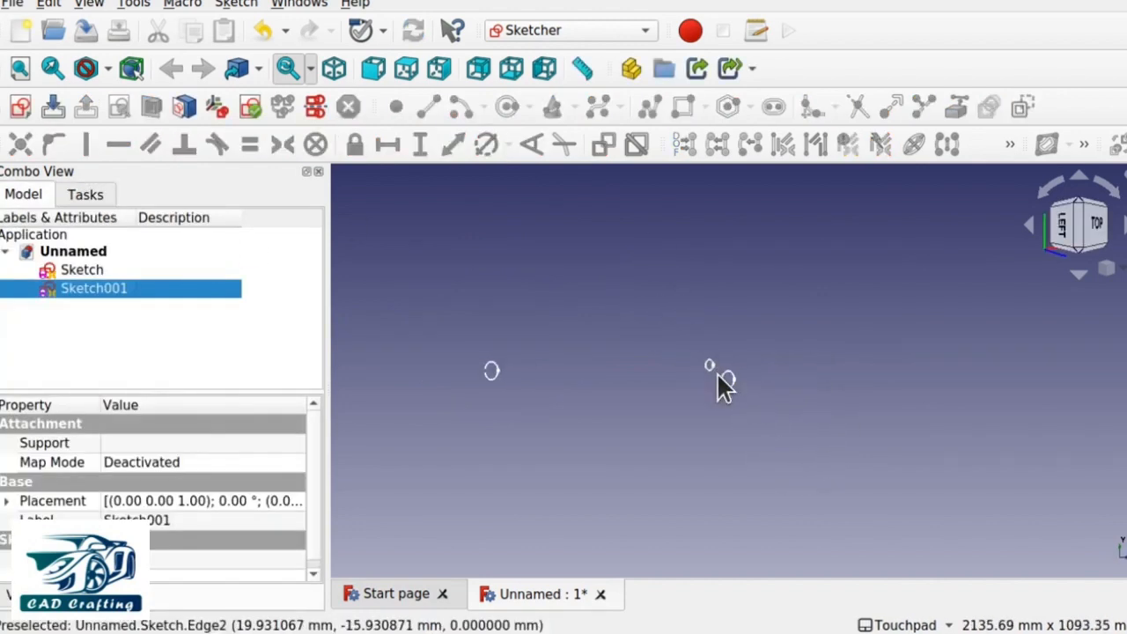
scroll(722, 383, down, 2)
scroll(634, 359, up, 6)
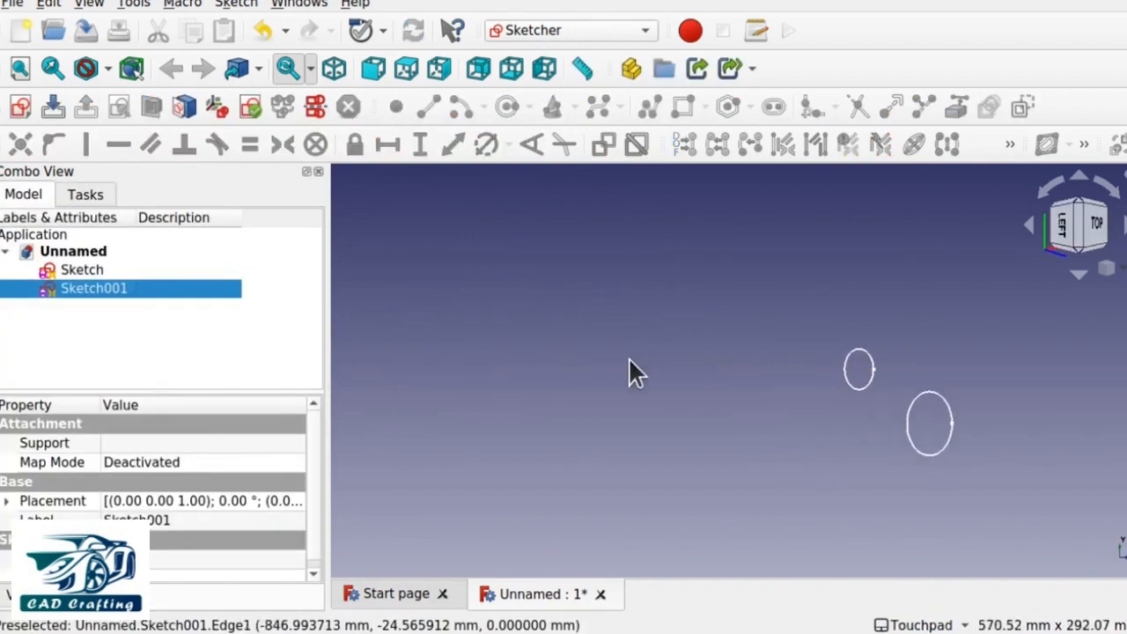
scroll(1036, 445, up, 4)
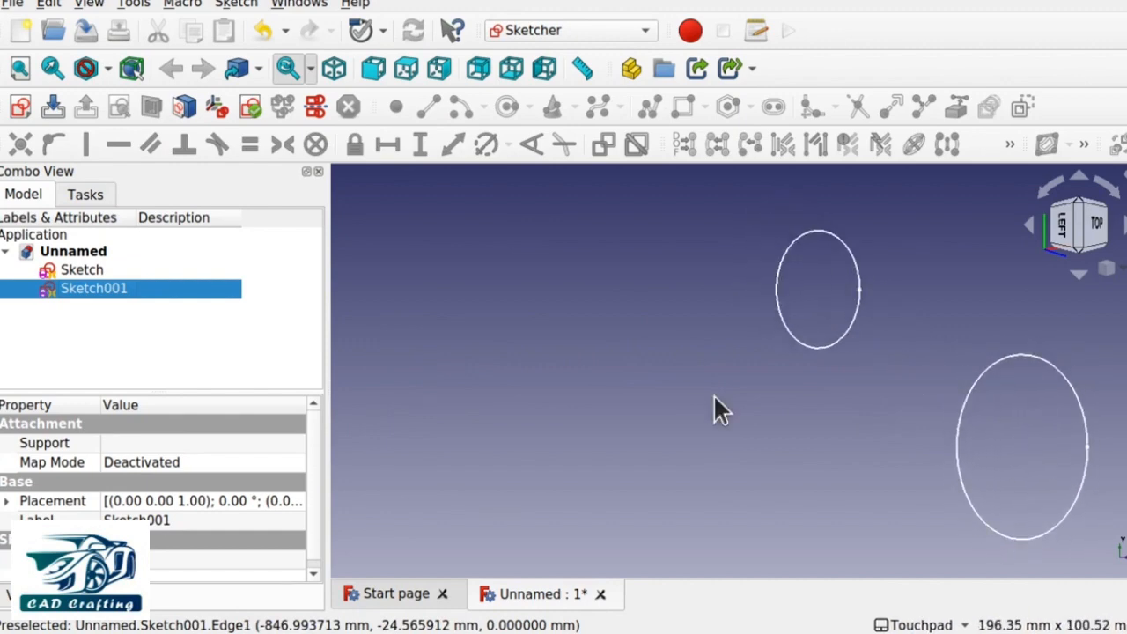
click(22, 71)
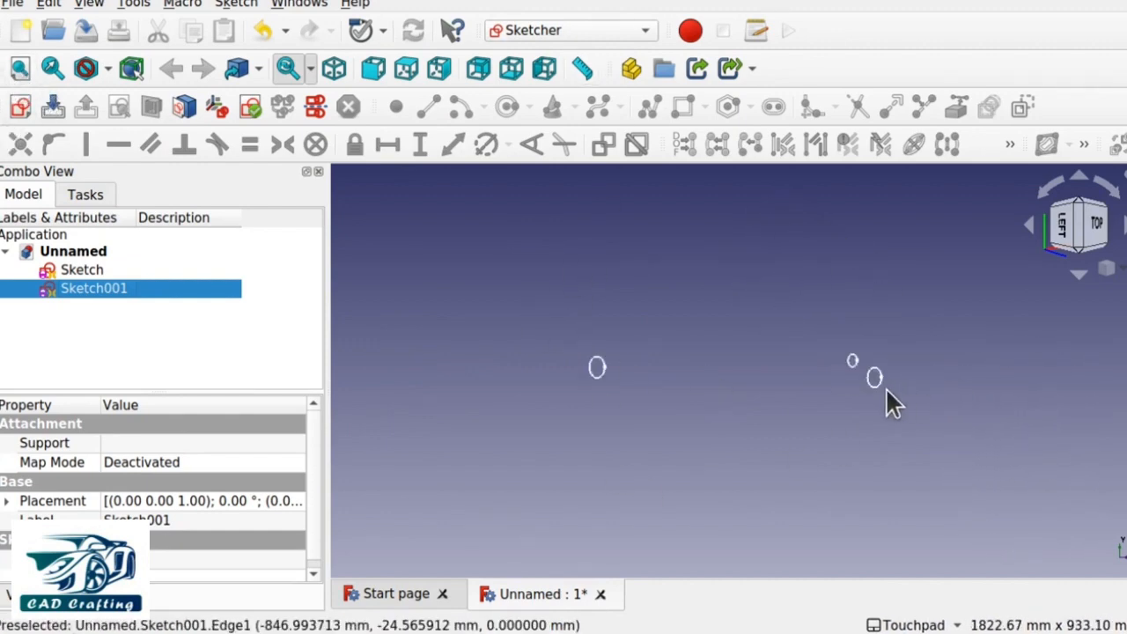
scroll(872, 381, up, 8)
scroll(871, 380, down, 3)
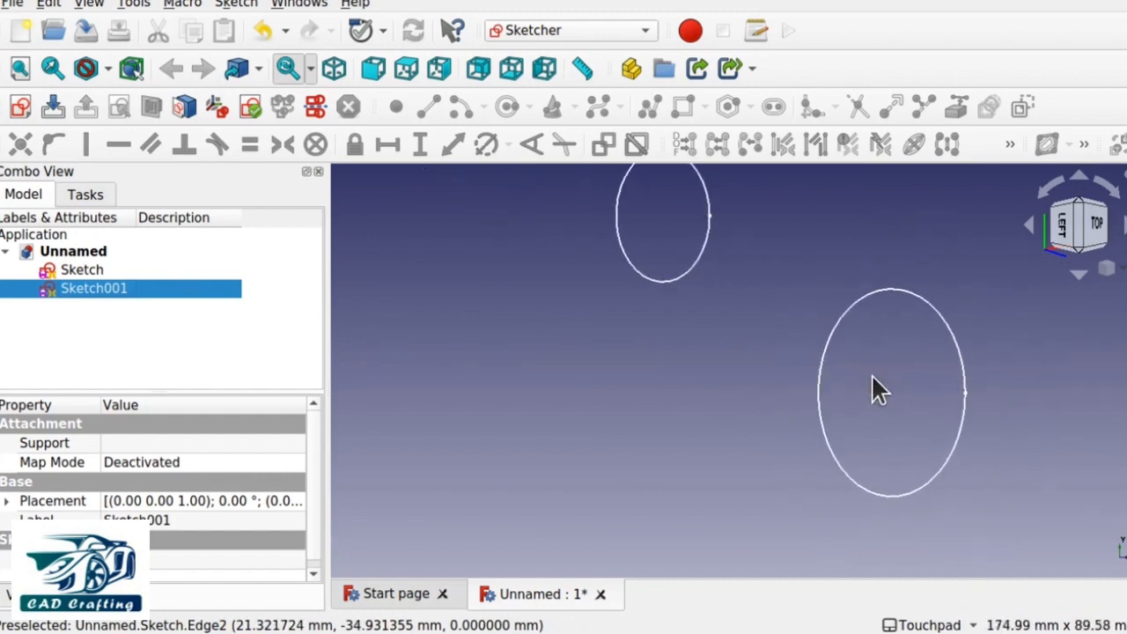
click(700, 360)
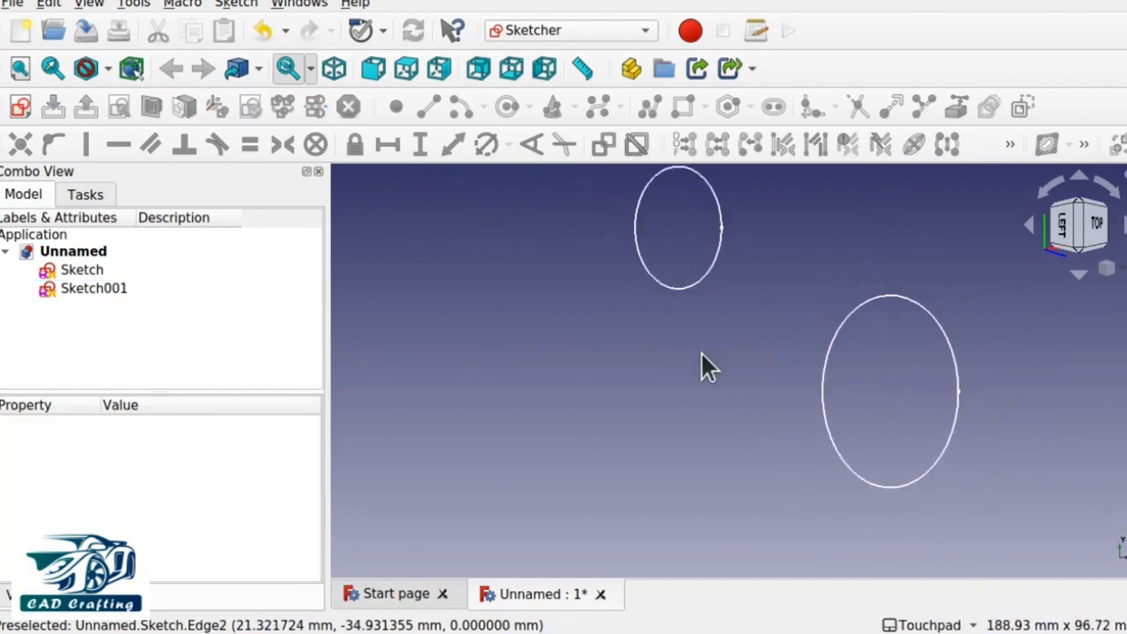
Step: Fit only Sketch001 into the view, zoom out slightly, and clear the selection
click(86, 290)
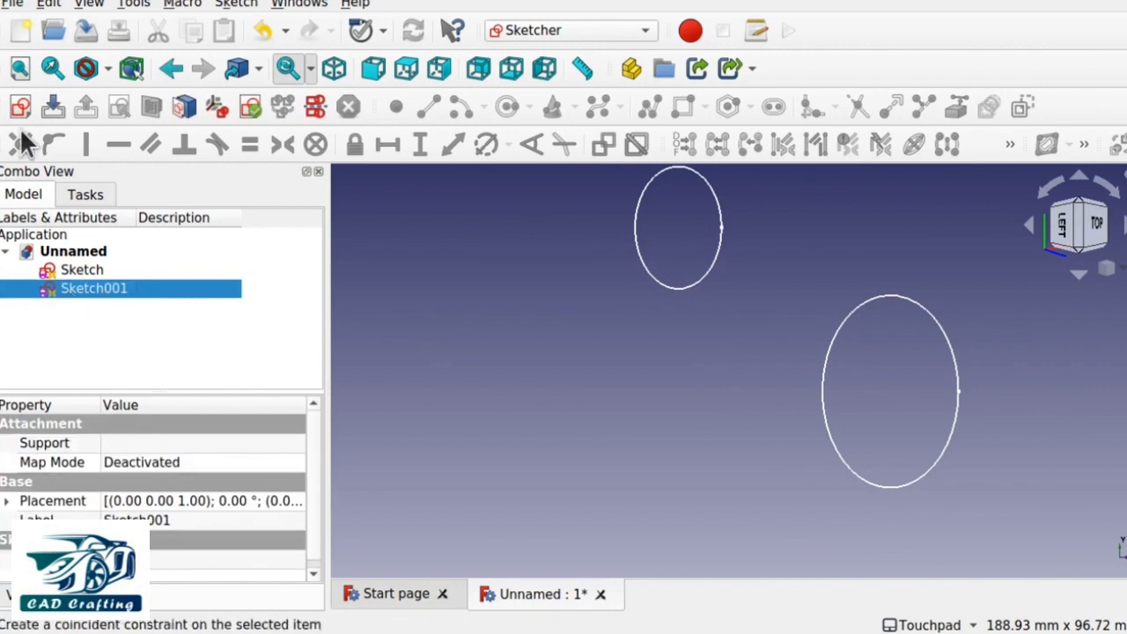
click(52, 69)
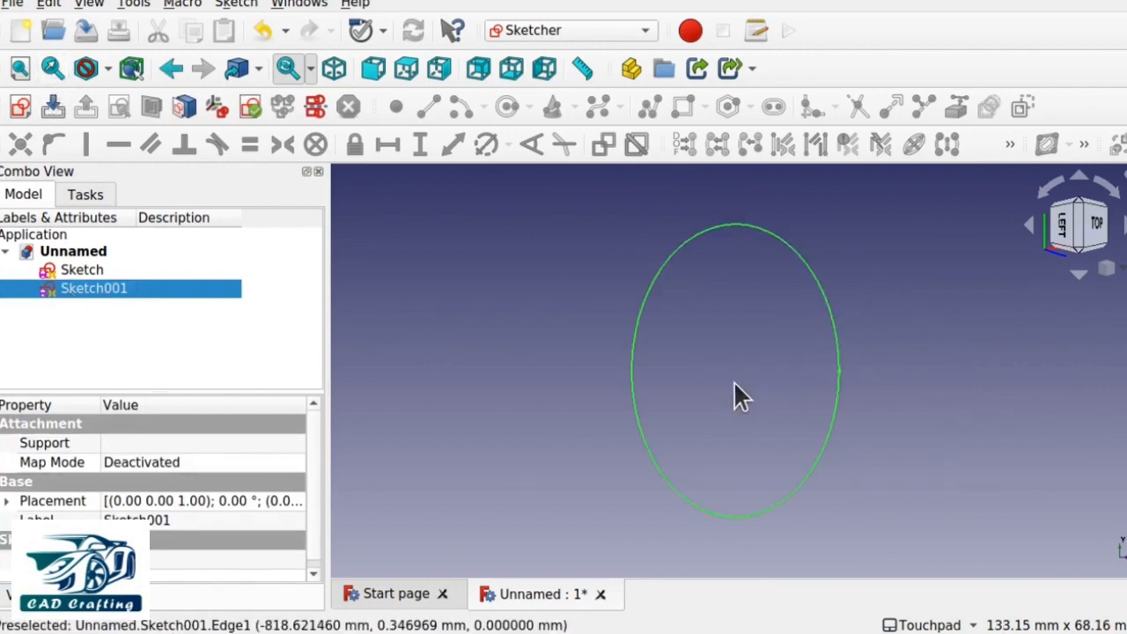
scroll(745, 396, down, 3)
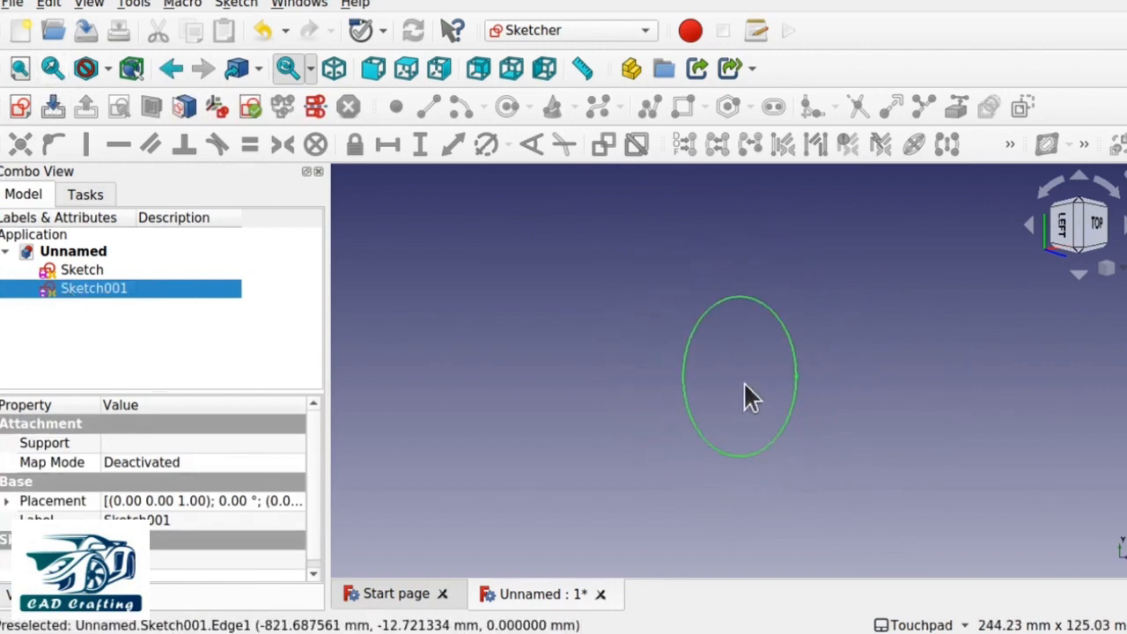
click(540, 436)
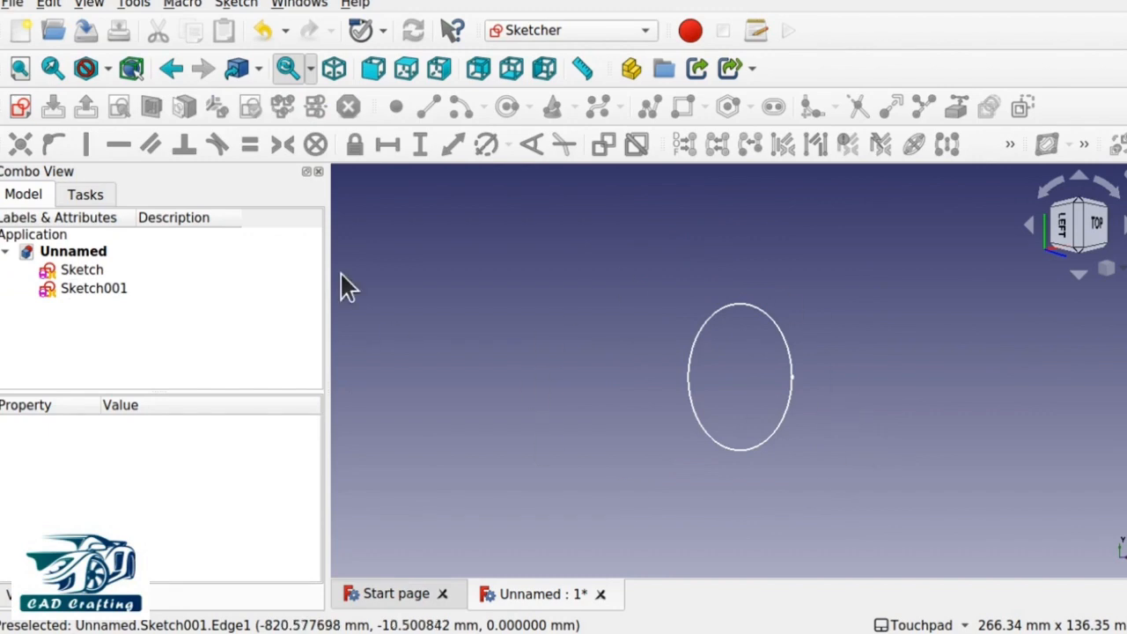
Step: Fit the first sketch's two circles into the view, zoom out until all circles vanish, and rotate the empty view
click(53, 270)
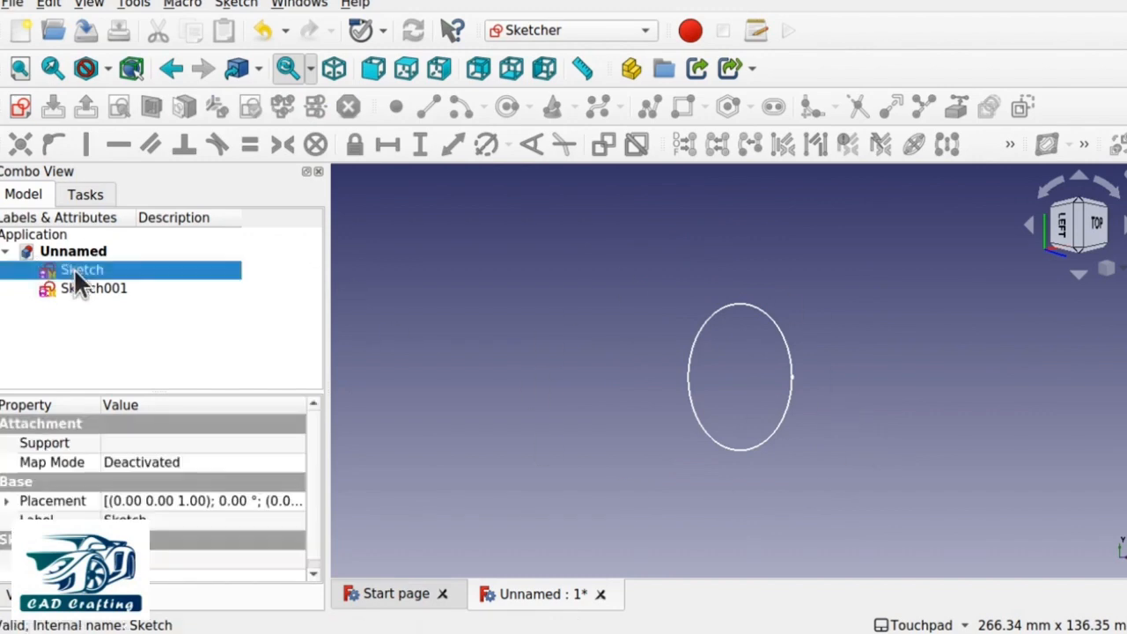
click(51, 68)
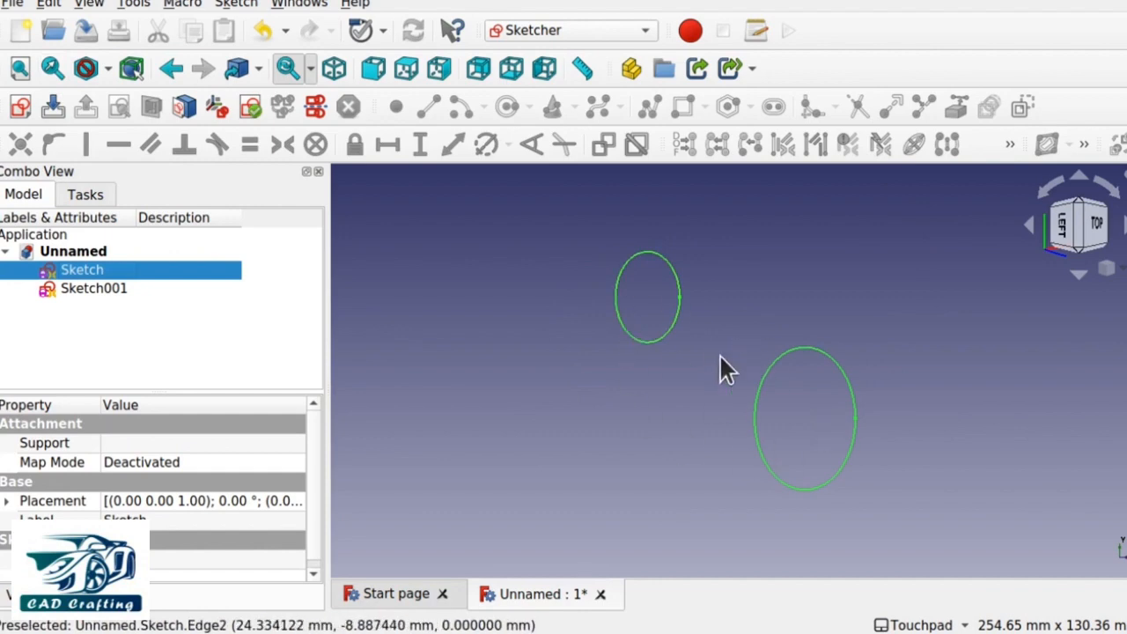
scroll(720, 360, down, 8)
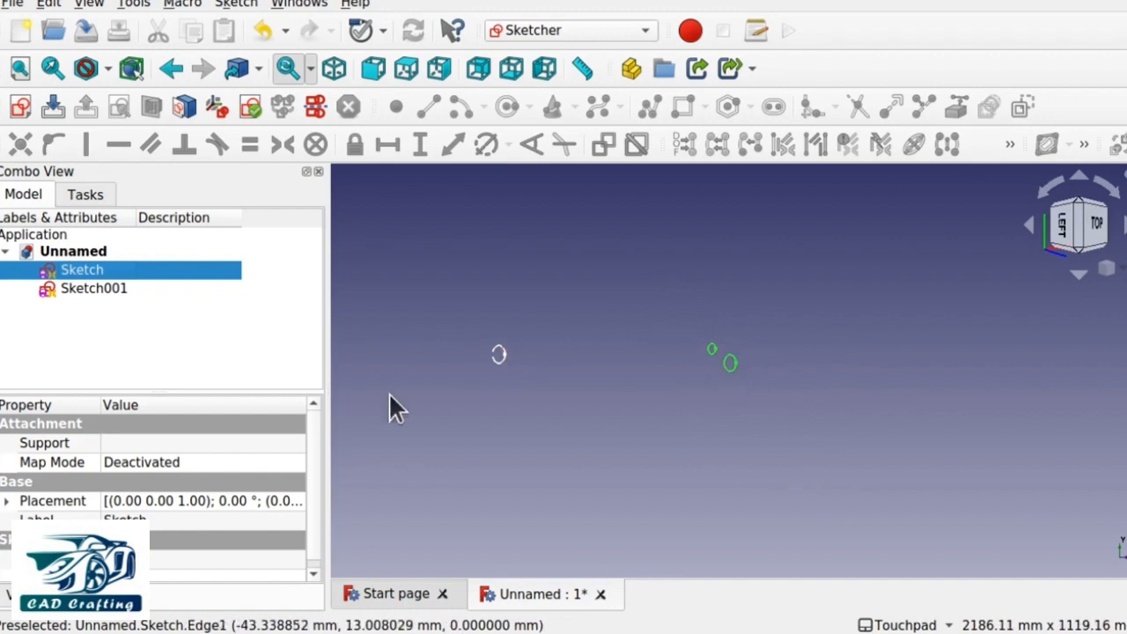
scroll(601, 379, down, 12)
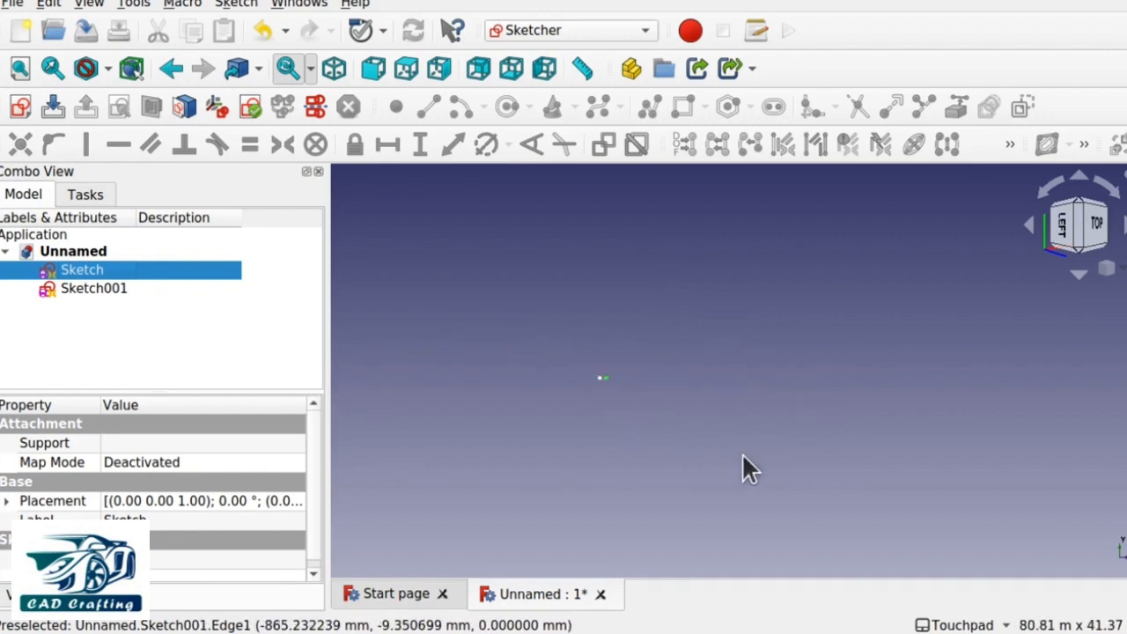
scroll(694, 465, down, 15)
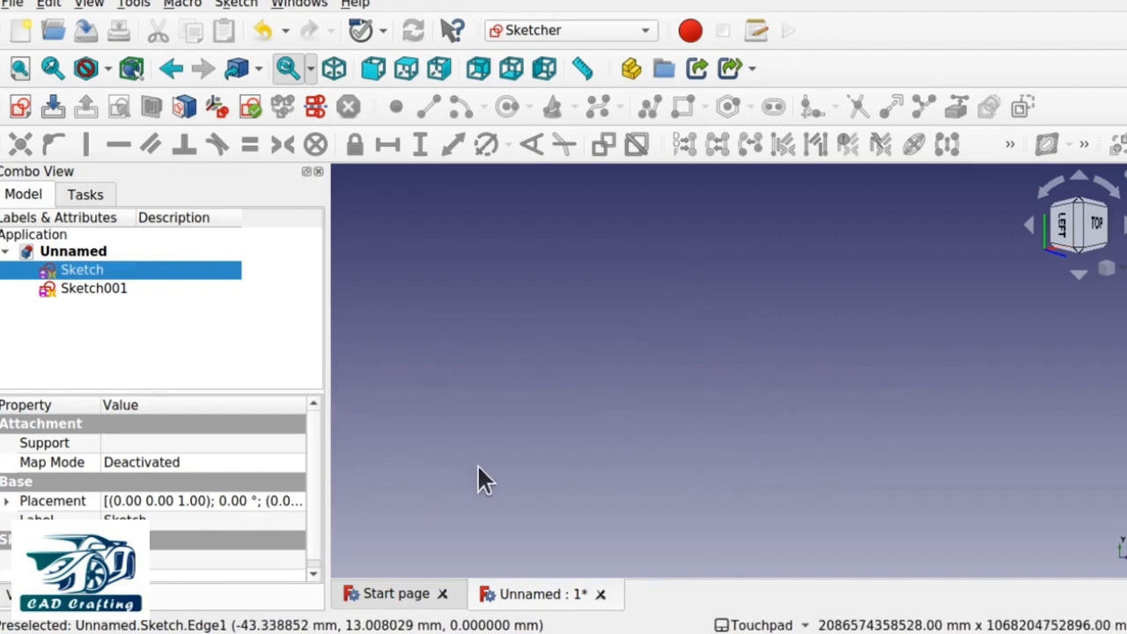
middle_drag(670, 405, 701, 401)
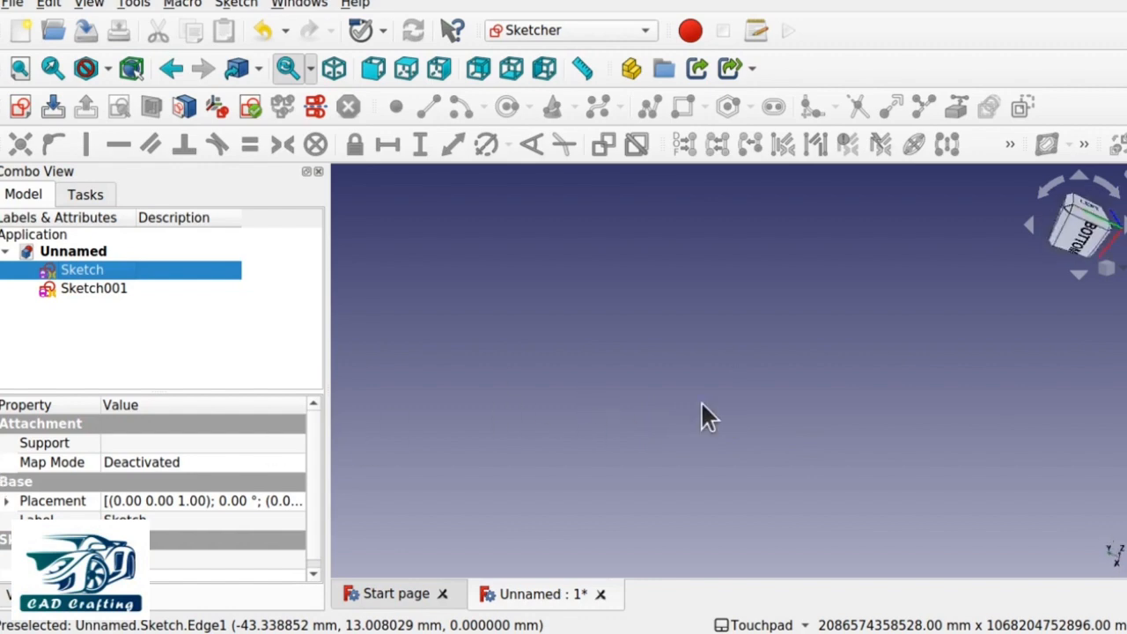
Step: Bring Sketch001 back by fitting it into the view, and zoom out and in around its circle
click(211, 324)
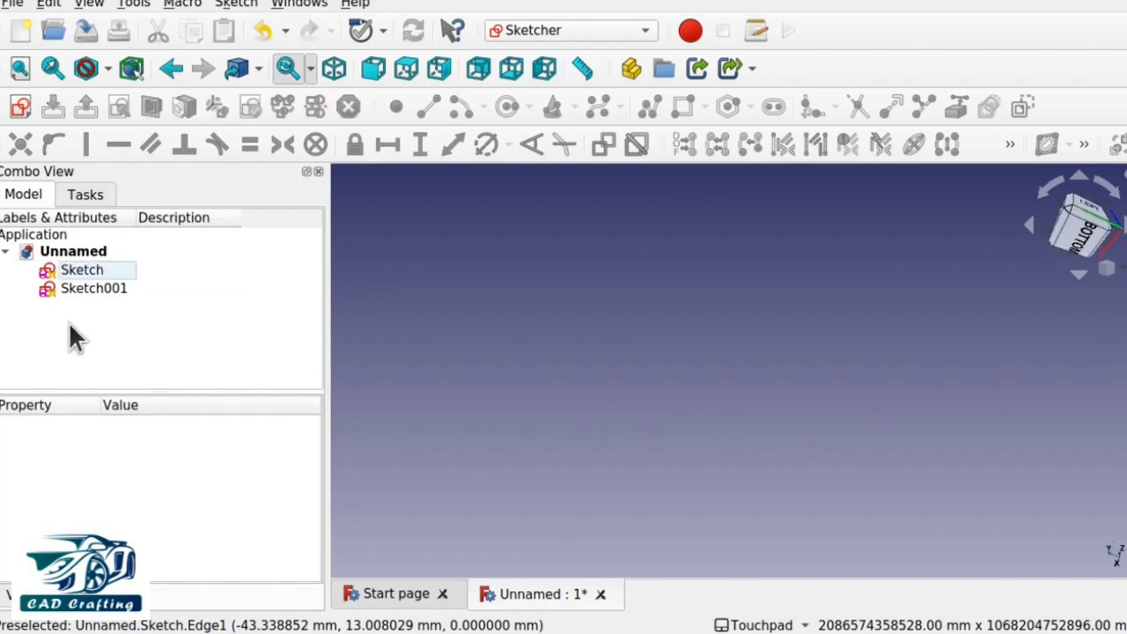
click(88, 289)
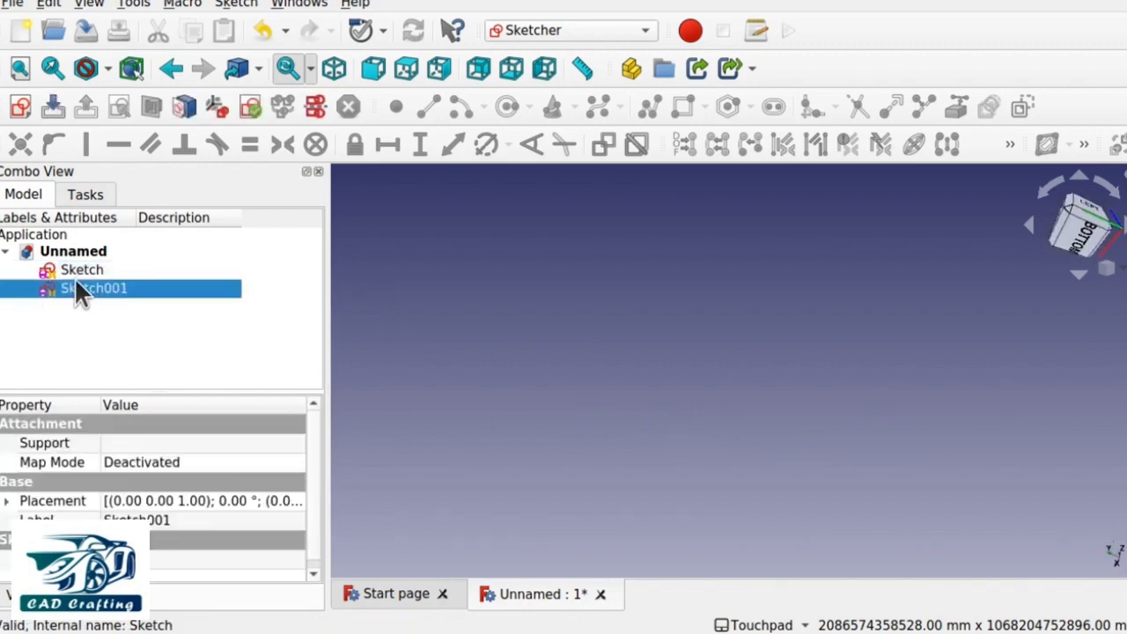
click(51, 70)
scroll(824, 376, down, 8)
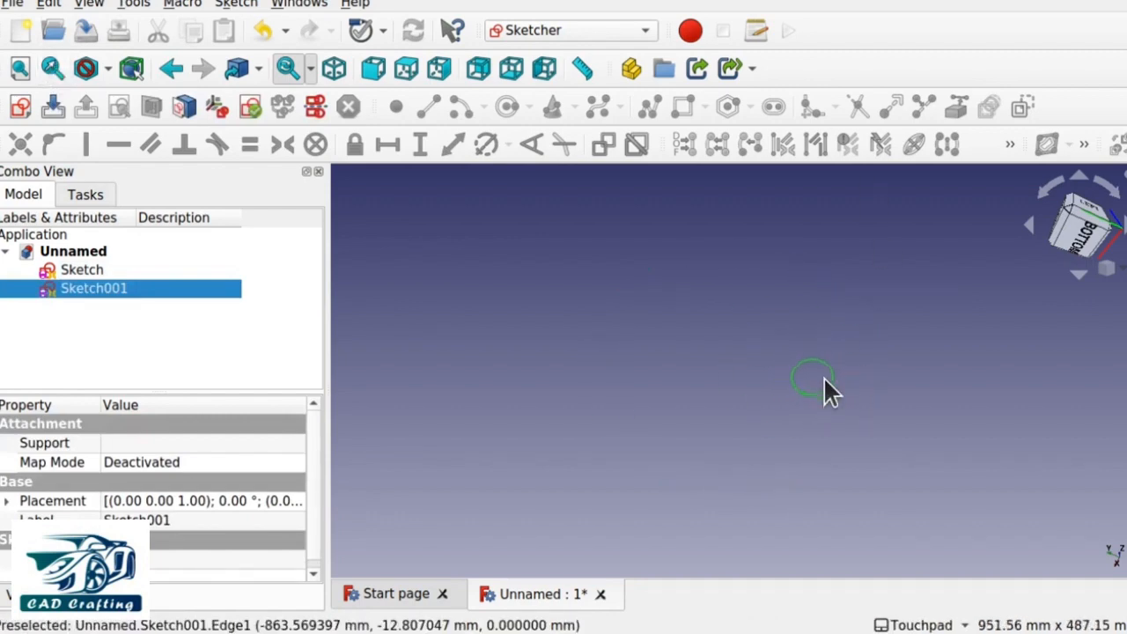
scroll(823, 376, up, 3)
scroll(823, 376, up, 5)
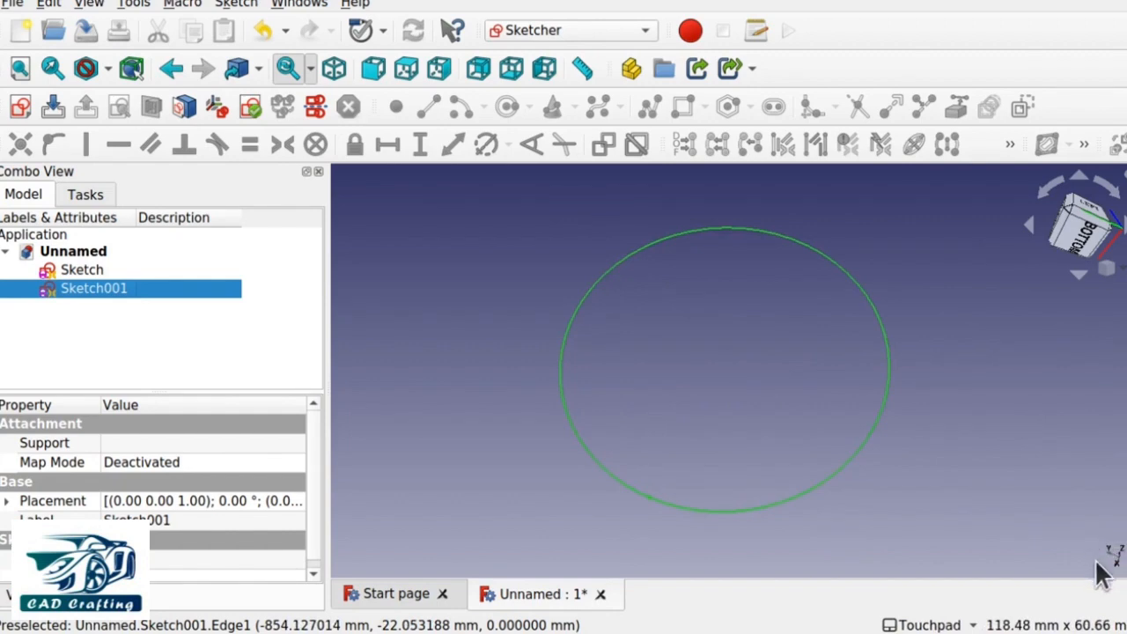
Step: Orbit around the Sketch001 circle, turn the view to BOTTOM with the navigation cube, and pan and orbit the circle again
alt+drag(1090, 568, 889, 369)
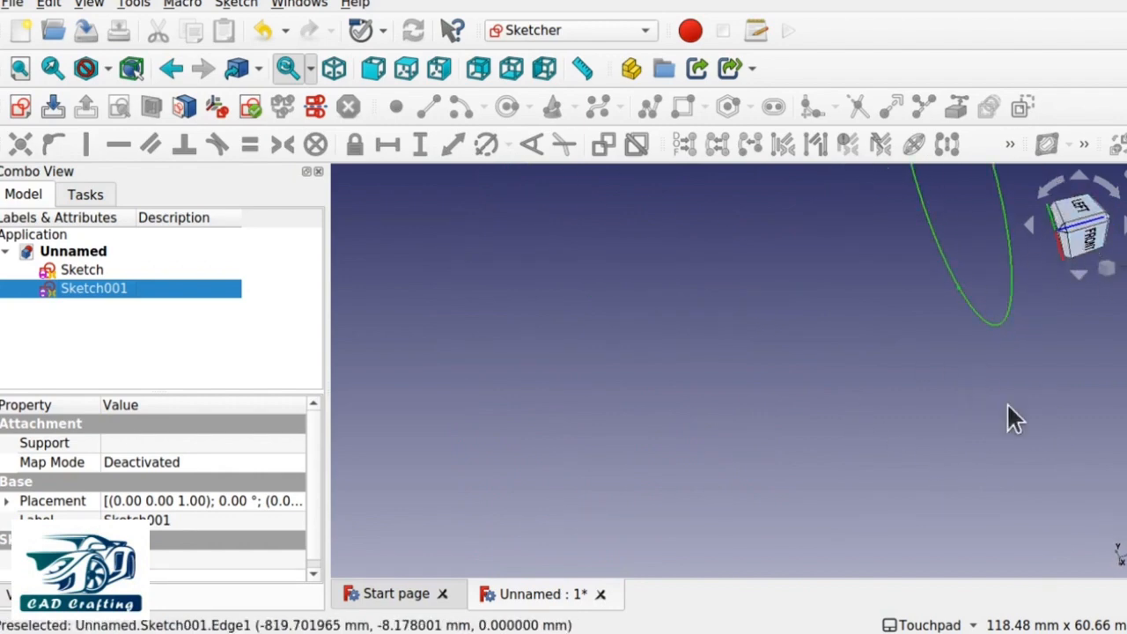
alt+drag(1007, 402, 1009, 438)
click(1081, 224)
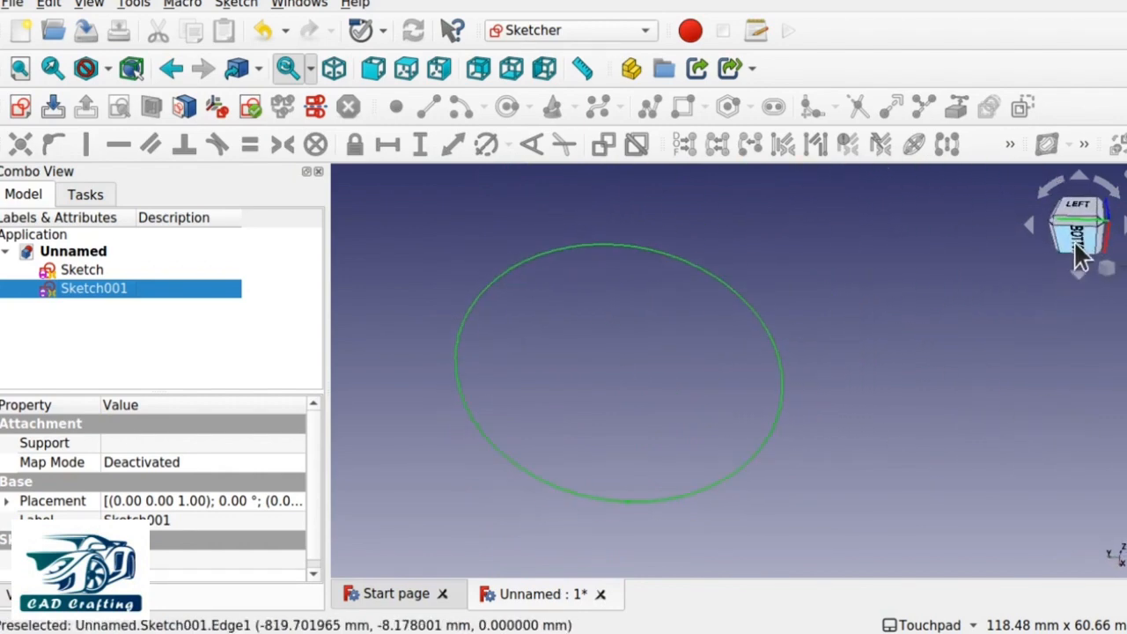
shift+drag(1125, 526, 1086, 525)
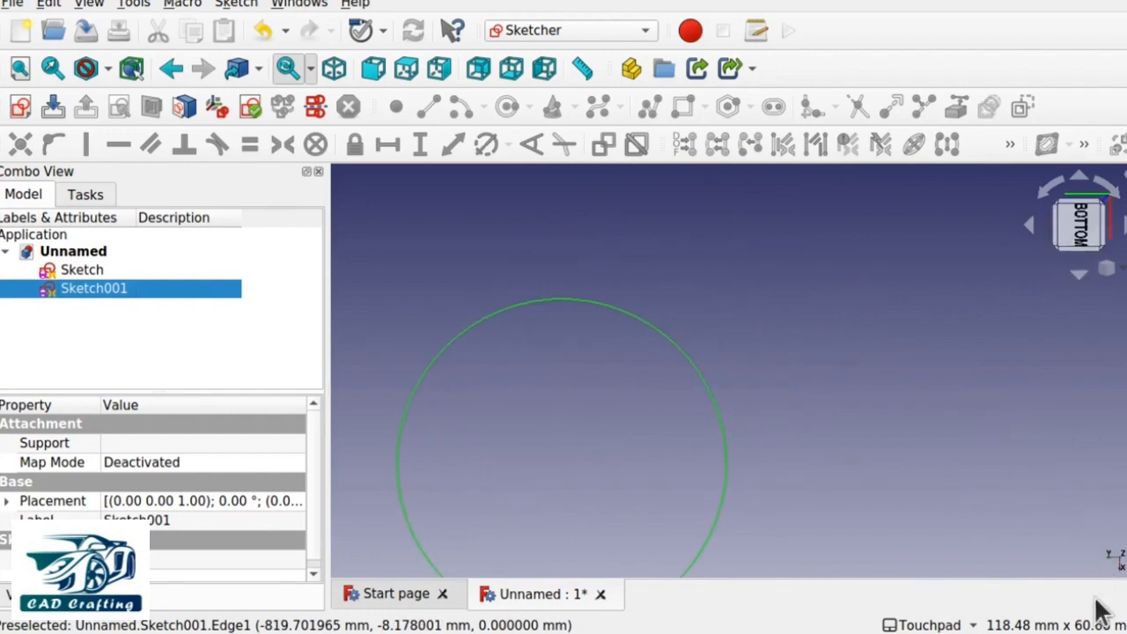
mouse_move(1115, 573)
alt+mouse_down()
mouse_move(1126, 520)
mouse_move(1024, 518)
mouse_move(1124, 572)
mouse_move(1112, 563)
alt+mouse_up()
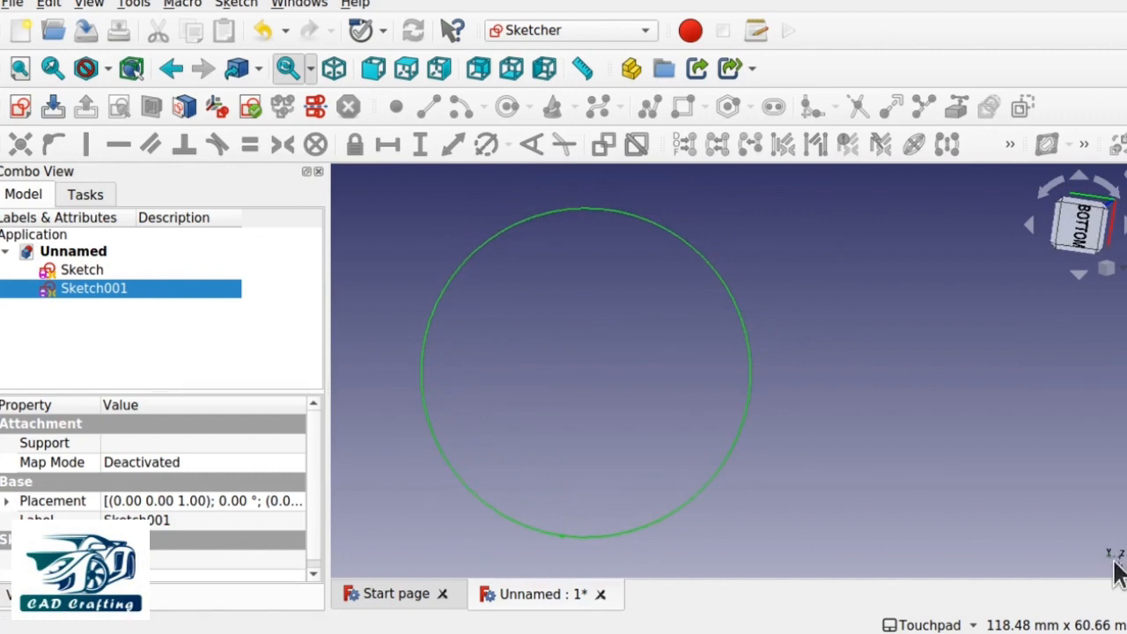
alt+drag(1116, 563, 987, 448)
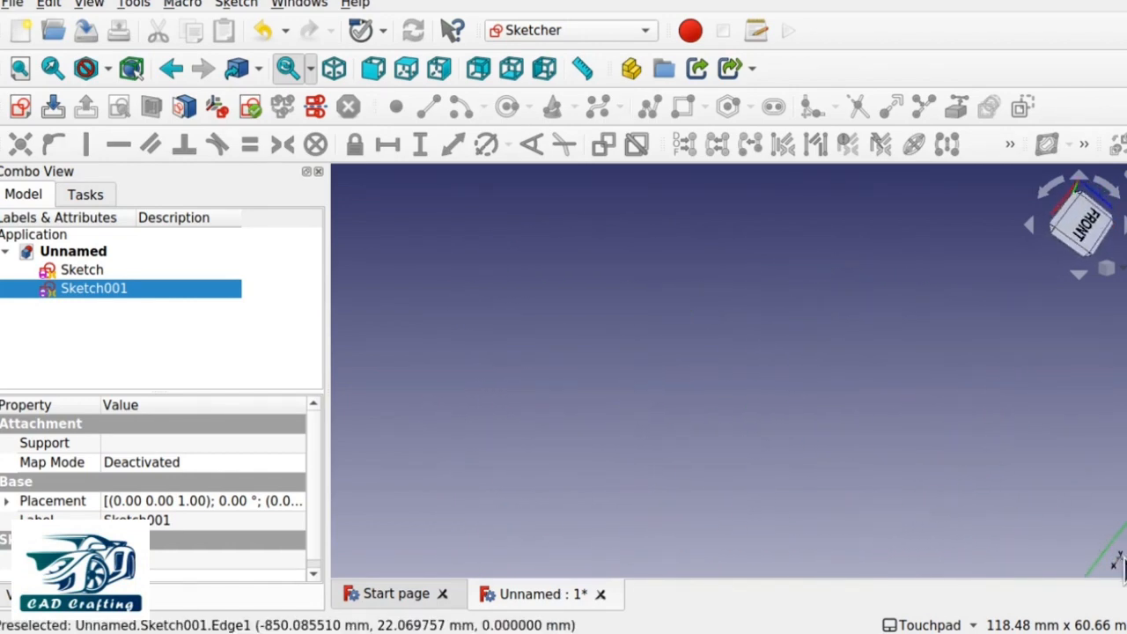
Step: Turn on the axis cross at the origin and clear the Sketch001 selection
shift+middle_drag(994, 486, 736, 363)
shift+drag(843, 441, 964, 430)
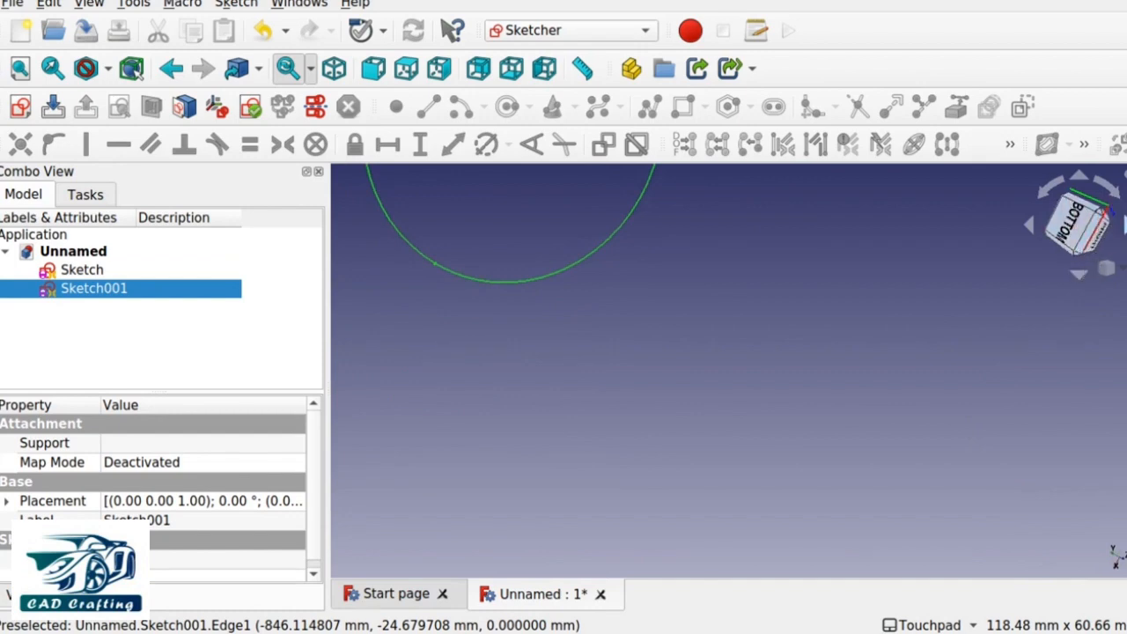
click(1108, 223)
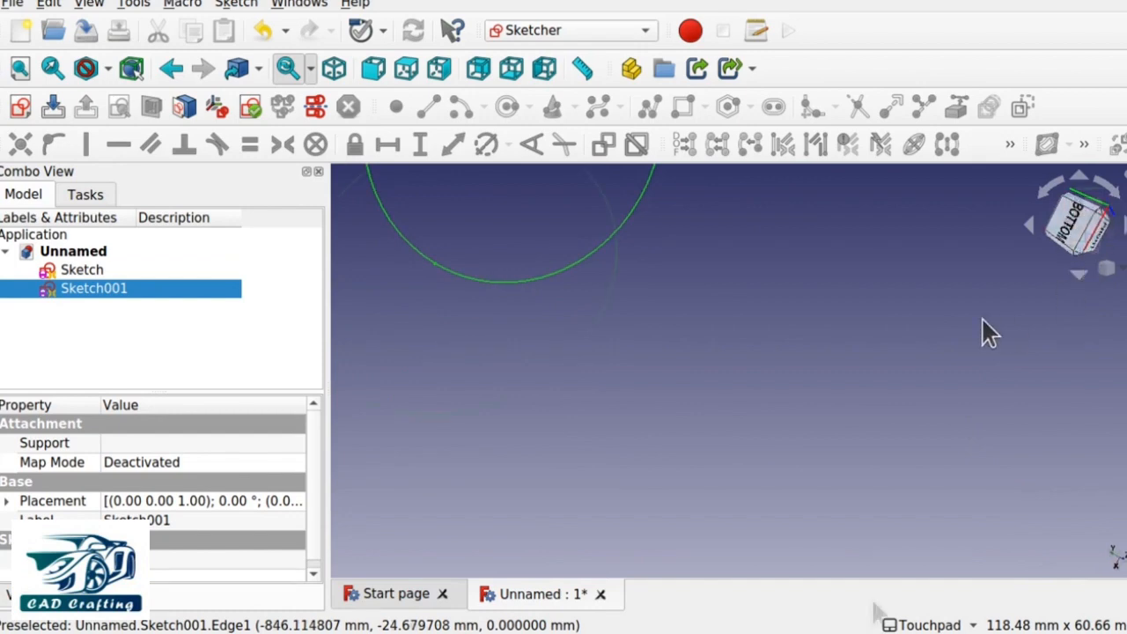
click(90, 5)
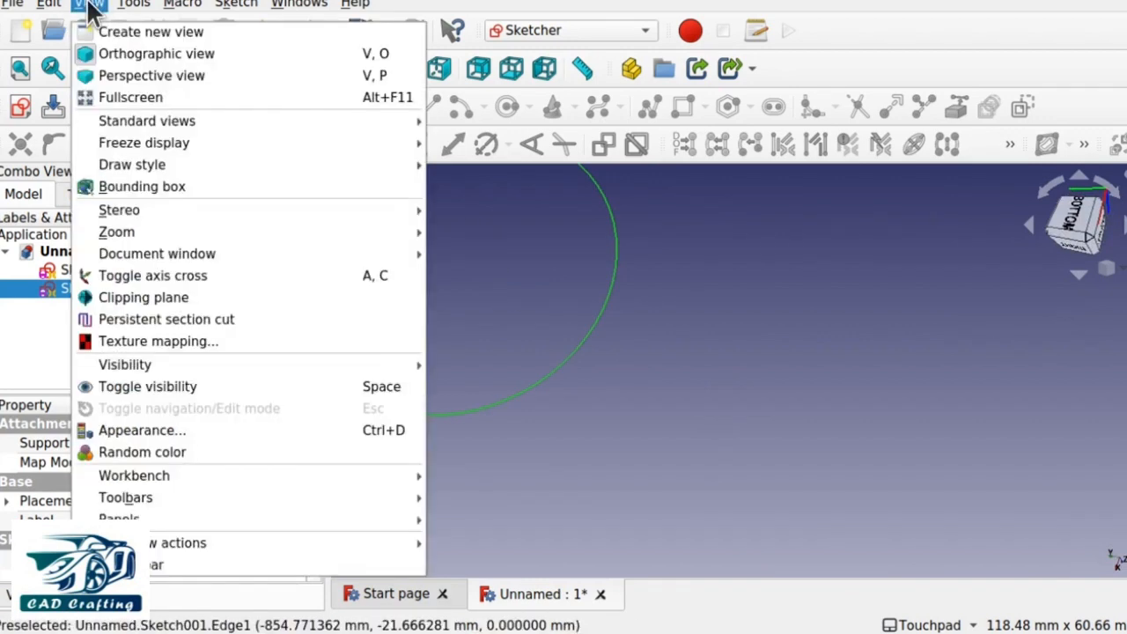
click(162, 278)
scroll(557, 335, down, 5)
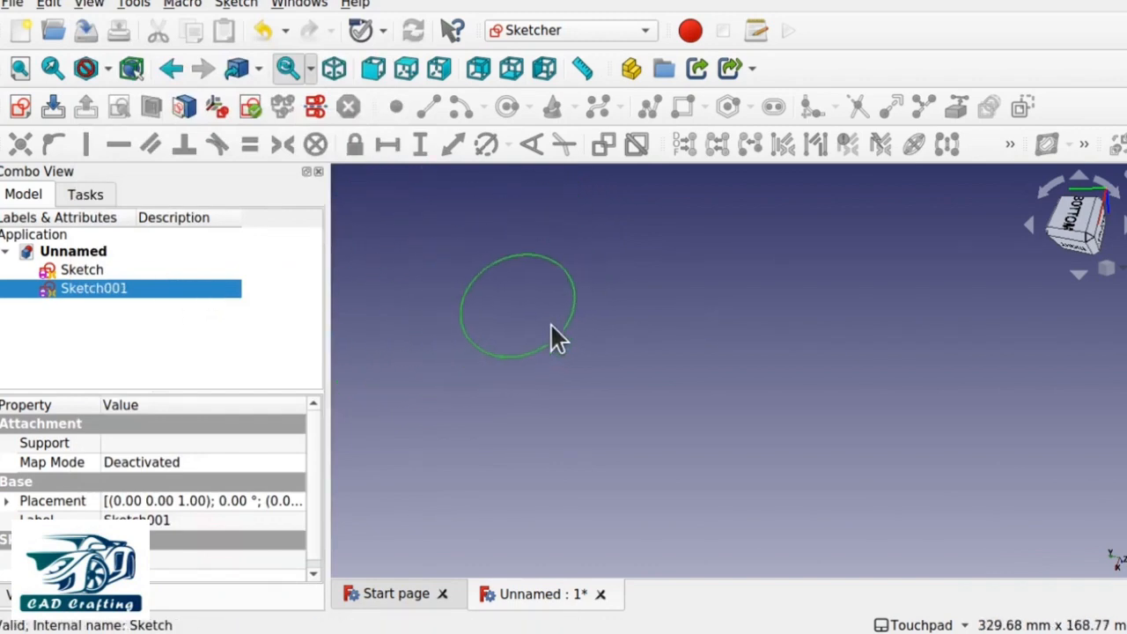
click(638, 345)
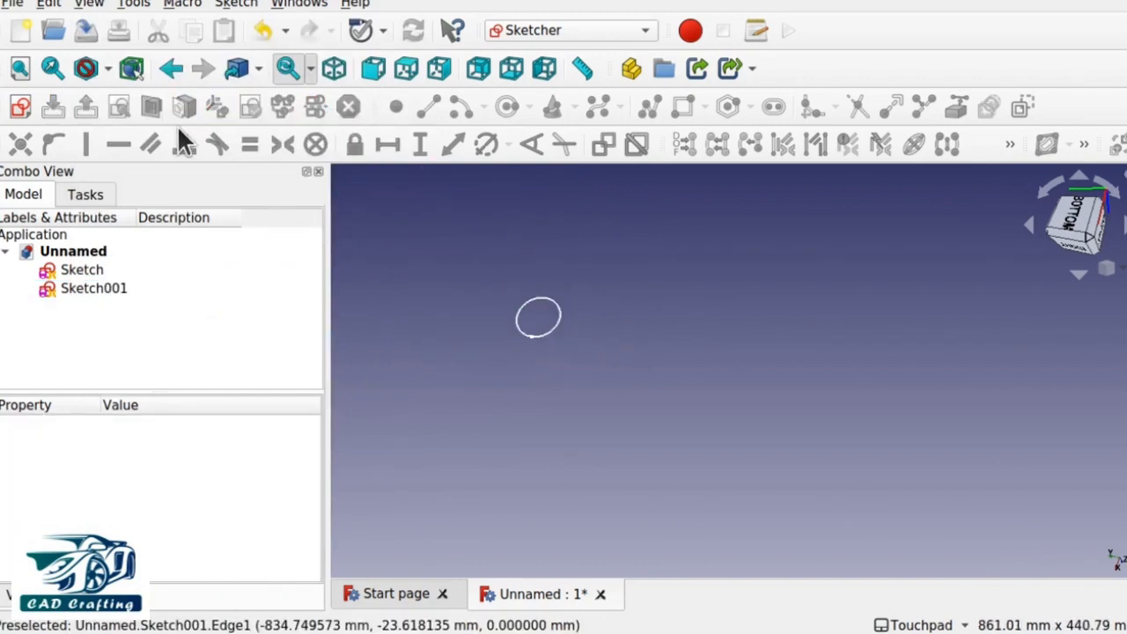
Step: Fit both sketches into the view, and pan, zoom and orbit around the circles near the axis cross
click(19, 68)
scroll(659, 555, down, 2)
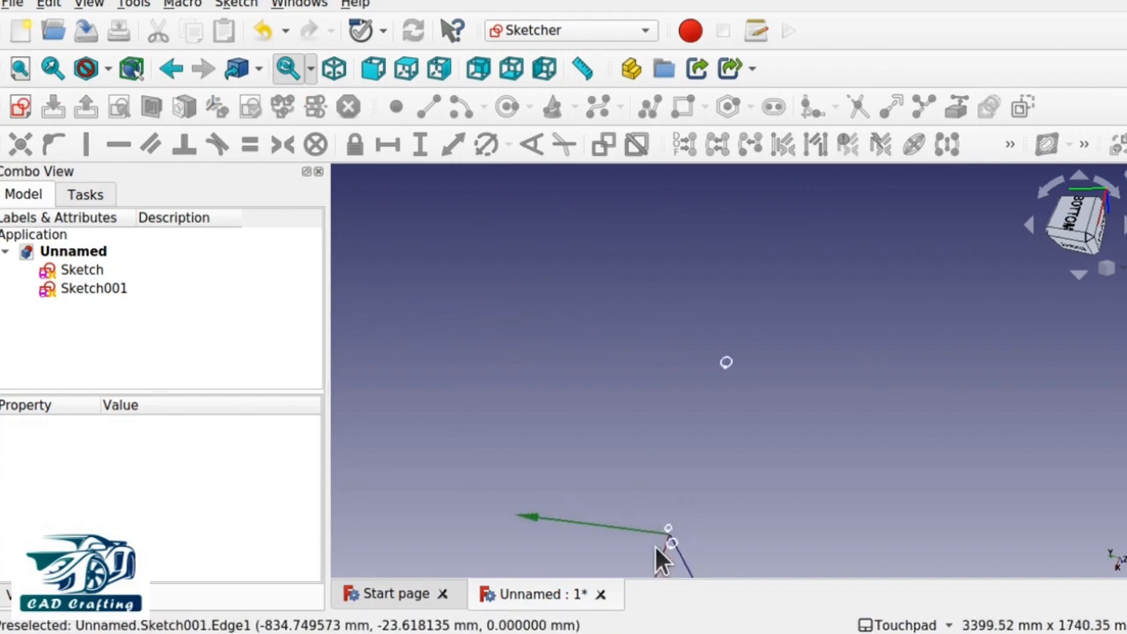
shift+middle_drag(642, 544, 677, 369)
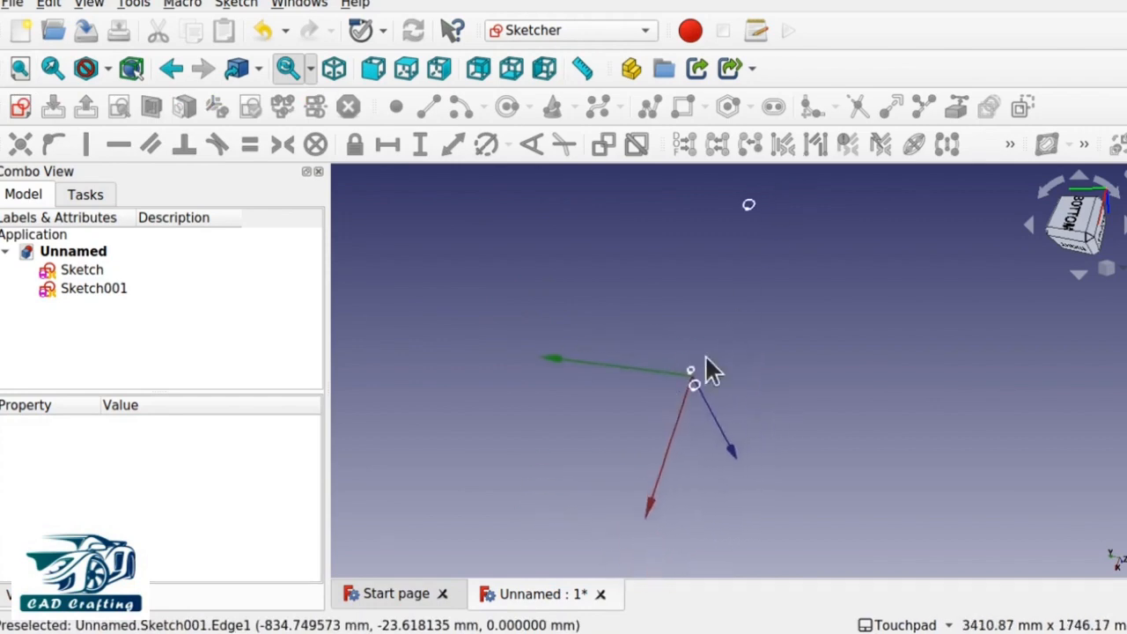
scroll(702, 415, up, 1)
scroll(702, 413, up, 3)
scroll(701, 414, down, 3)
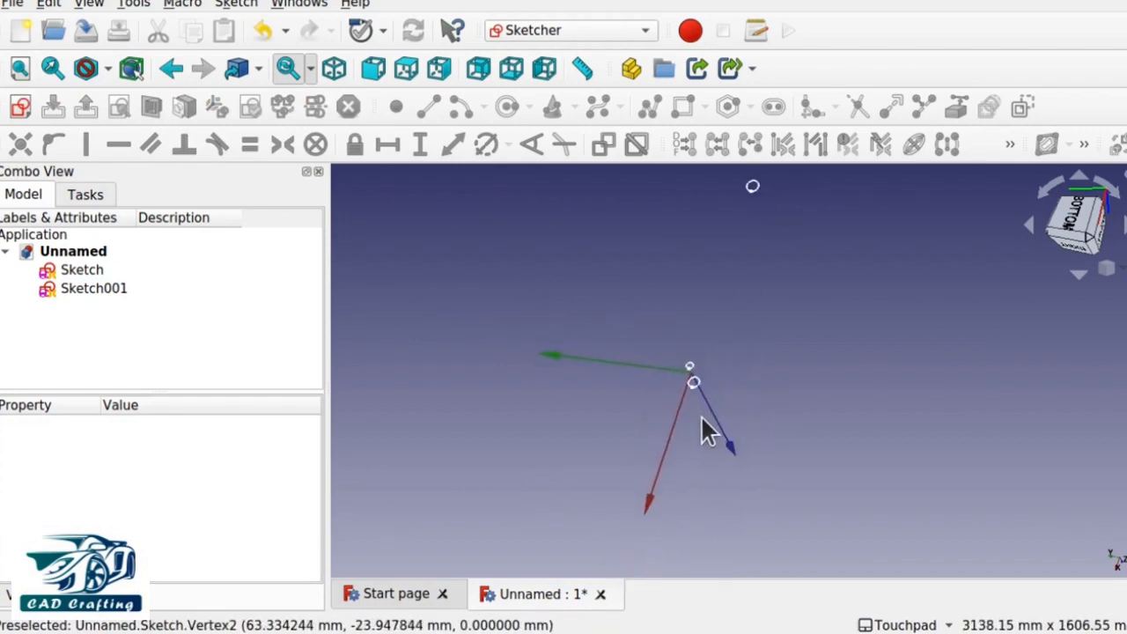
scroll(663, 393, up, 6)
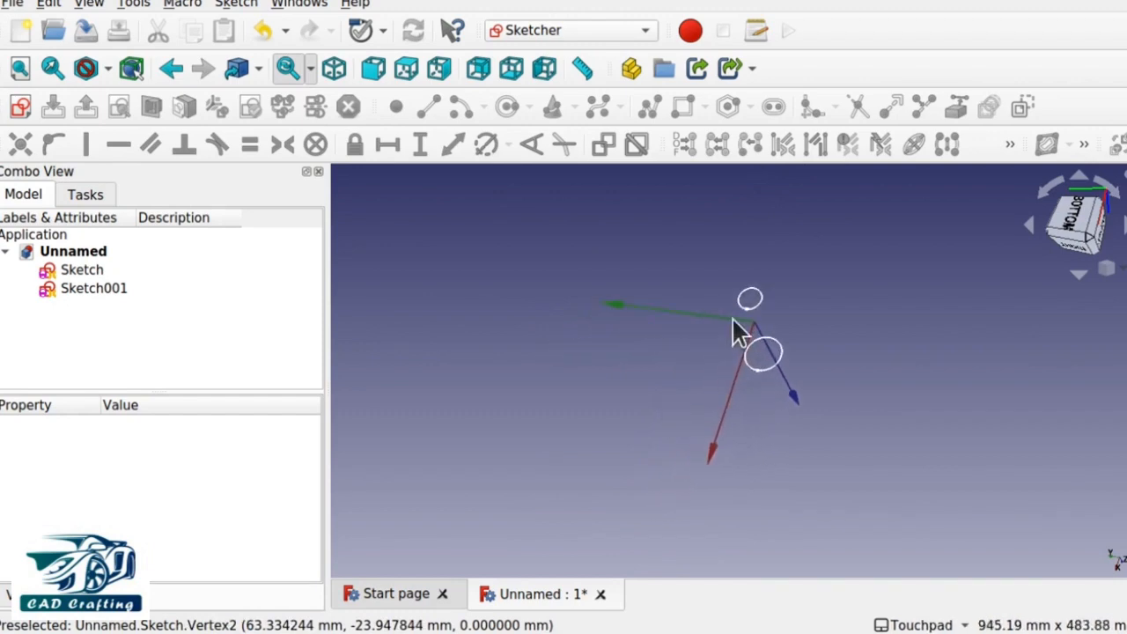
scroll(762, 324, up, 10)
scroll(762, 324, down, 10)
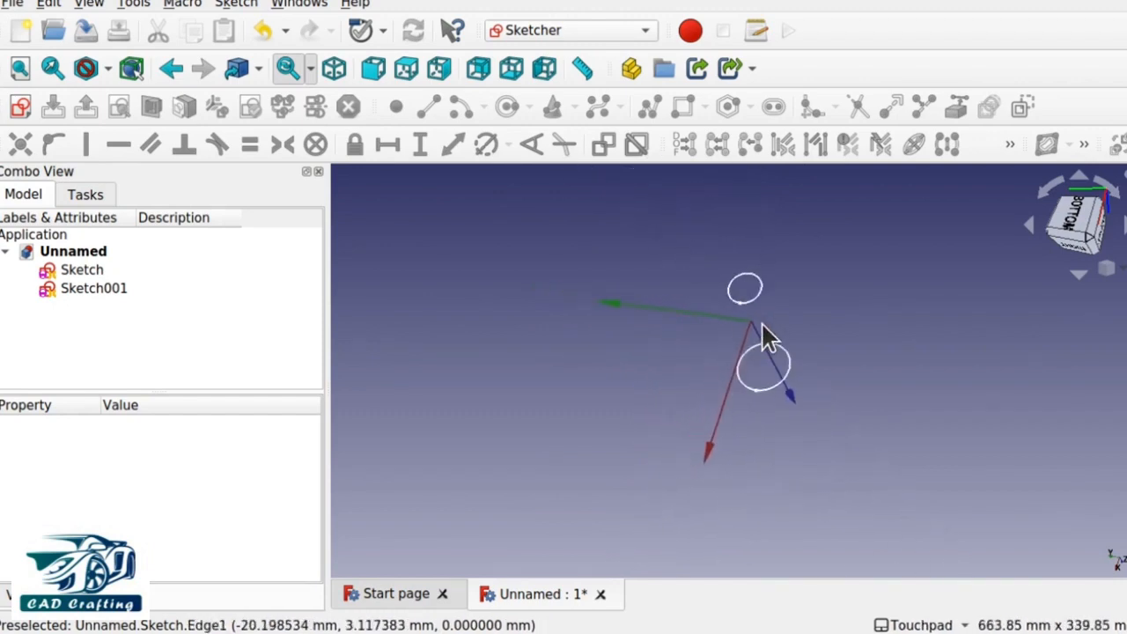
mouse_move(730, 324)
alt+middle_down()
mouse_move(893, 338)
mouse_move(877, 360)
mouse_move(889, 322)
mouse_move(944, 321)
alt+middle_up()
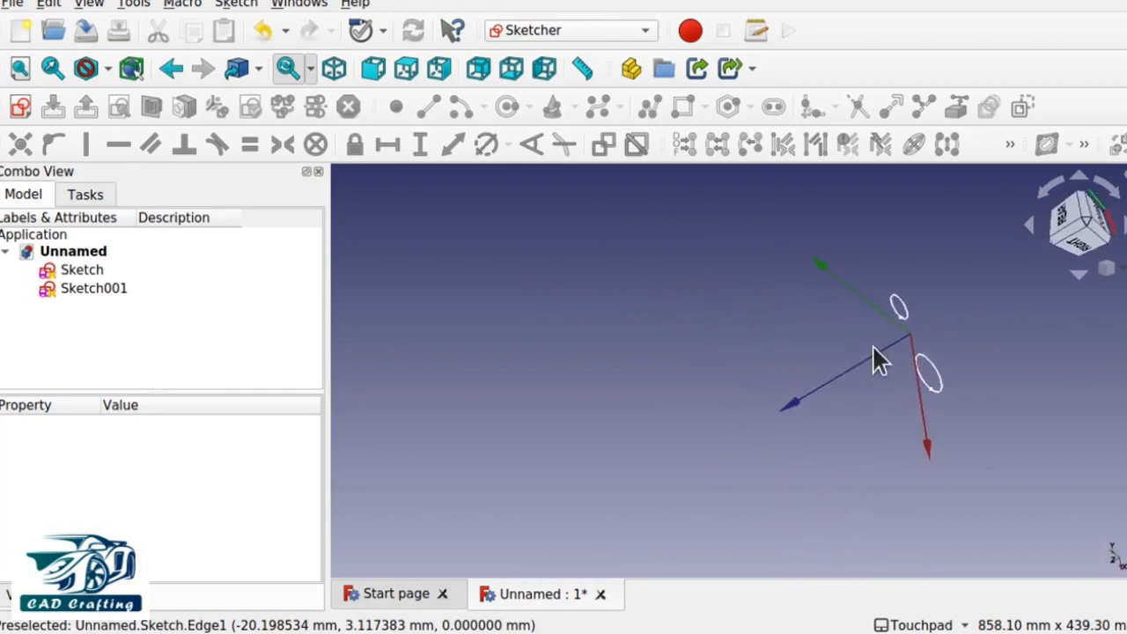
mouse_move(861, 322)
alt+middle_down()
mouse_move(849, 354)
mouse_move(875, 352)
mouse_move(639, 337)
mouse_move(664, 305)
alt+middle_up()
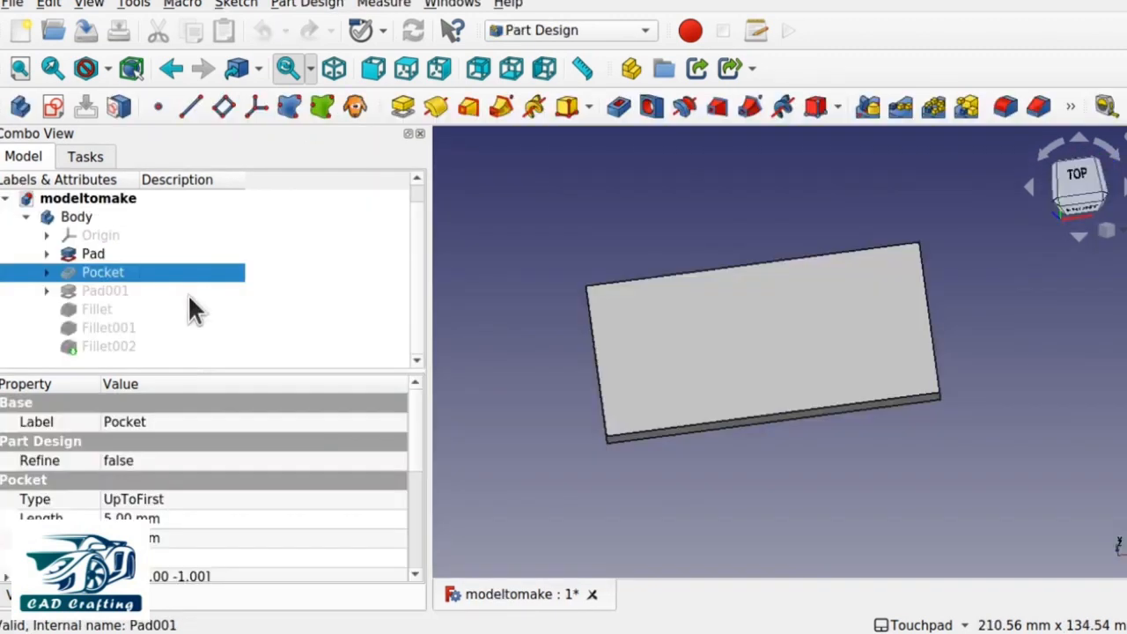
Step: Show the modeltomake body's features one at a time in order: Pocket, Pad001, Fillet, Fillet001 and Fillet002
key(space)
key(Down)
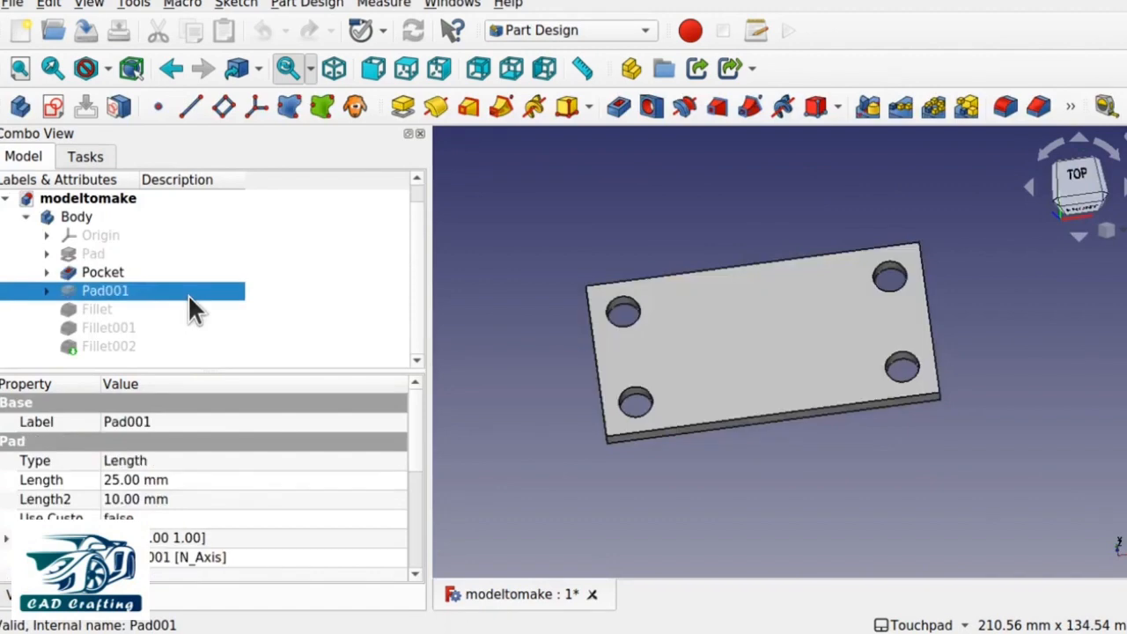
key(space)
key(Down)
key(space)
key(Down)
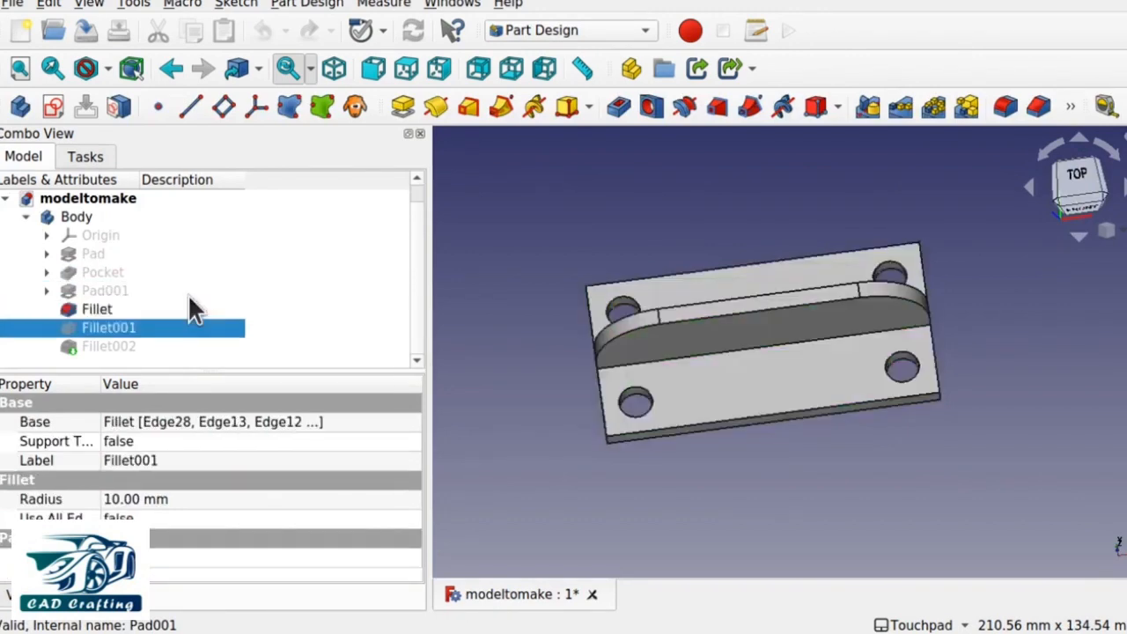
key(space)
key(Down)
key(space)
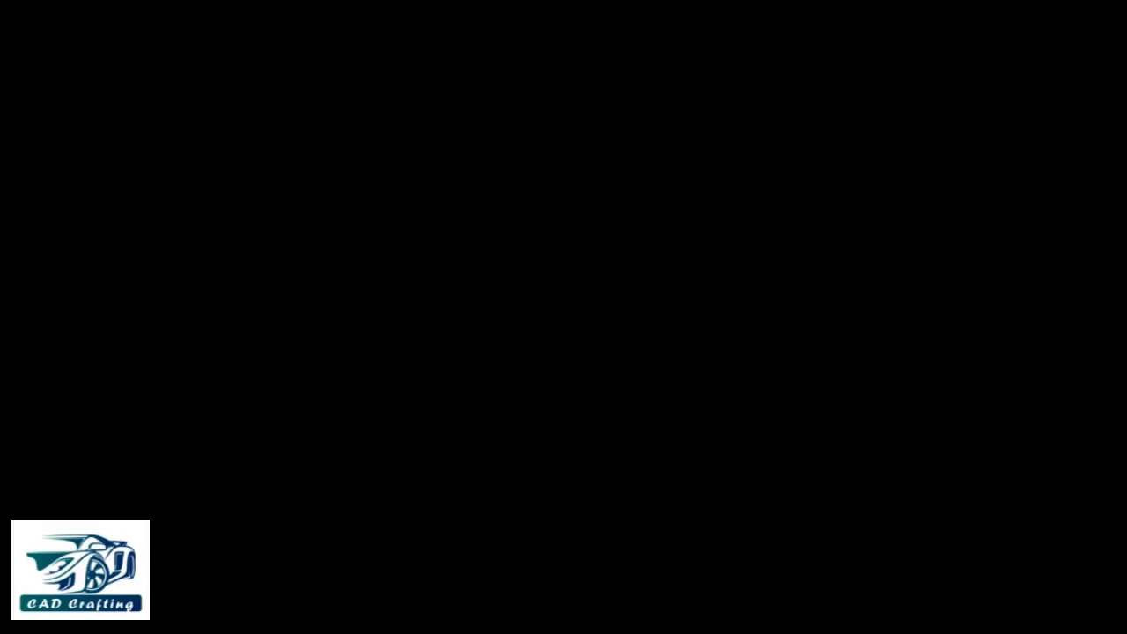